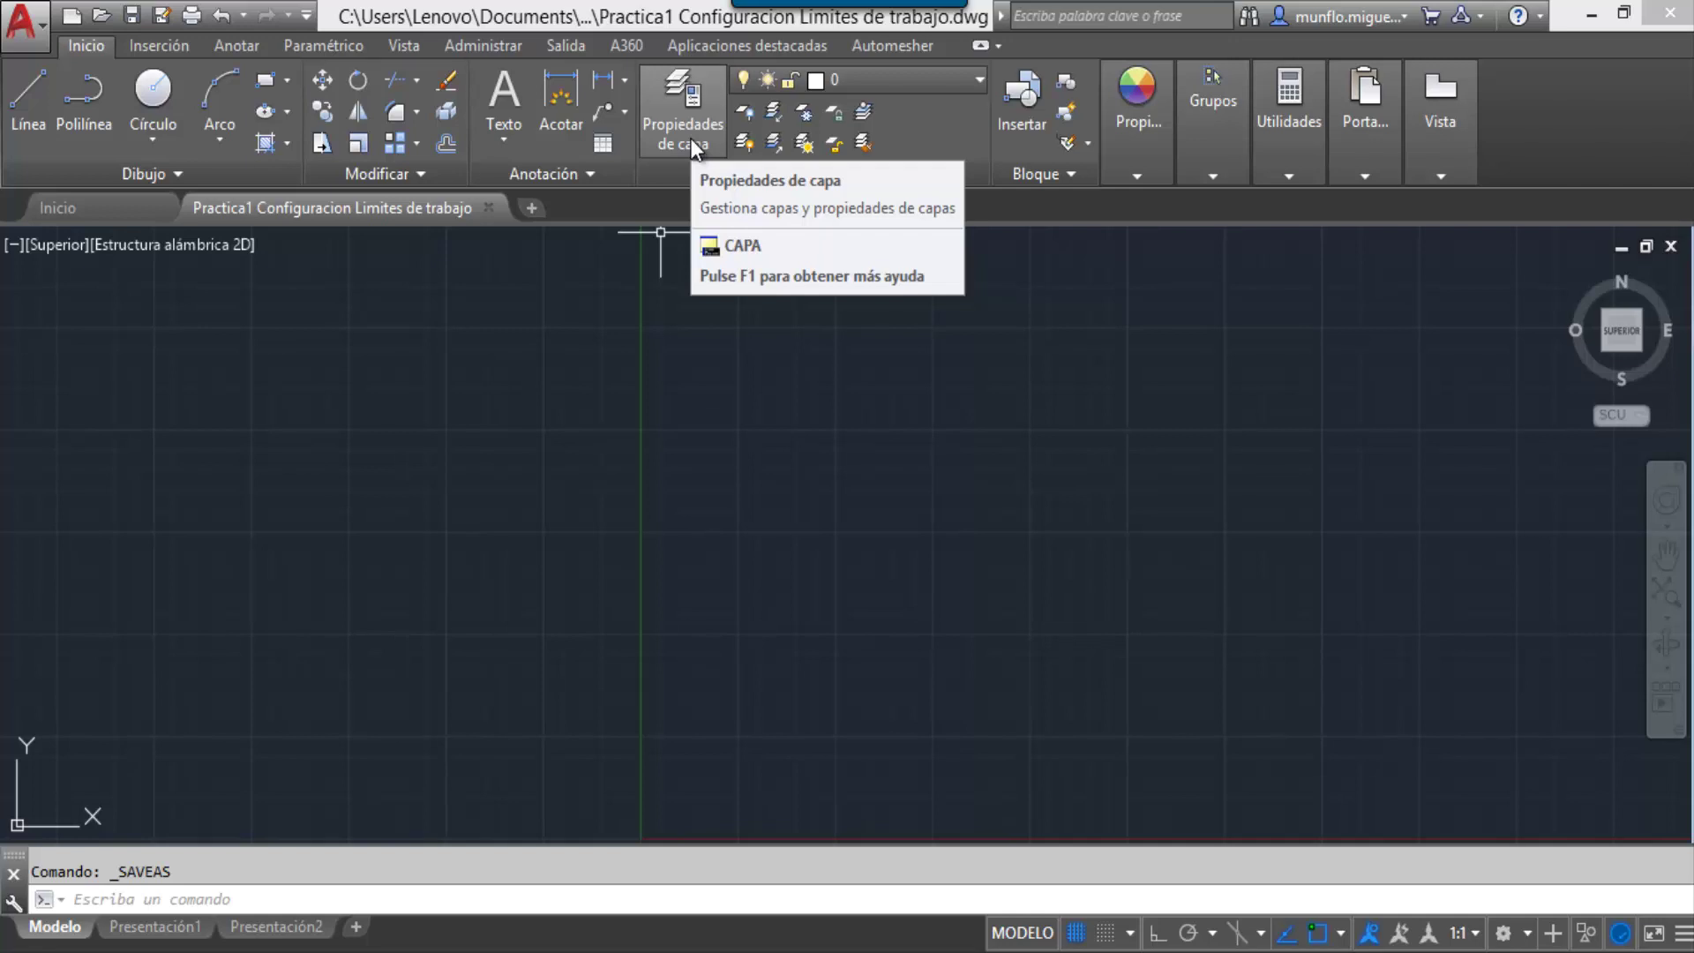
click(967, 82)
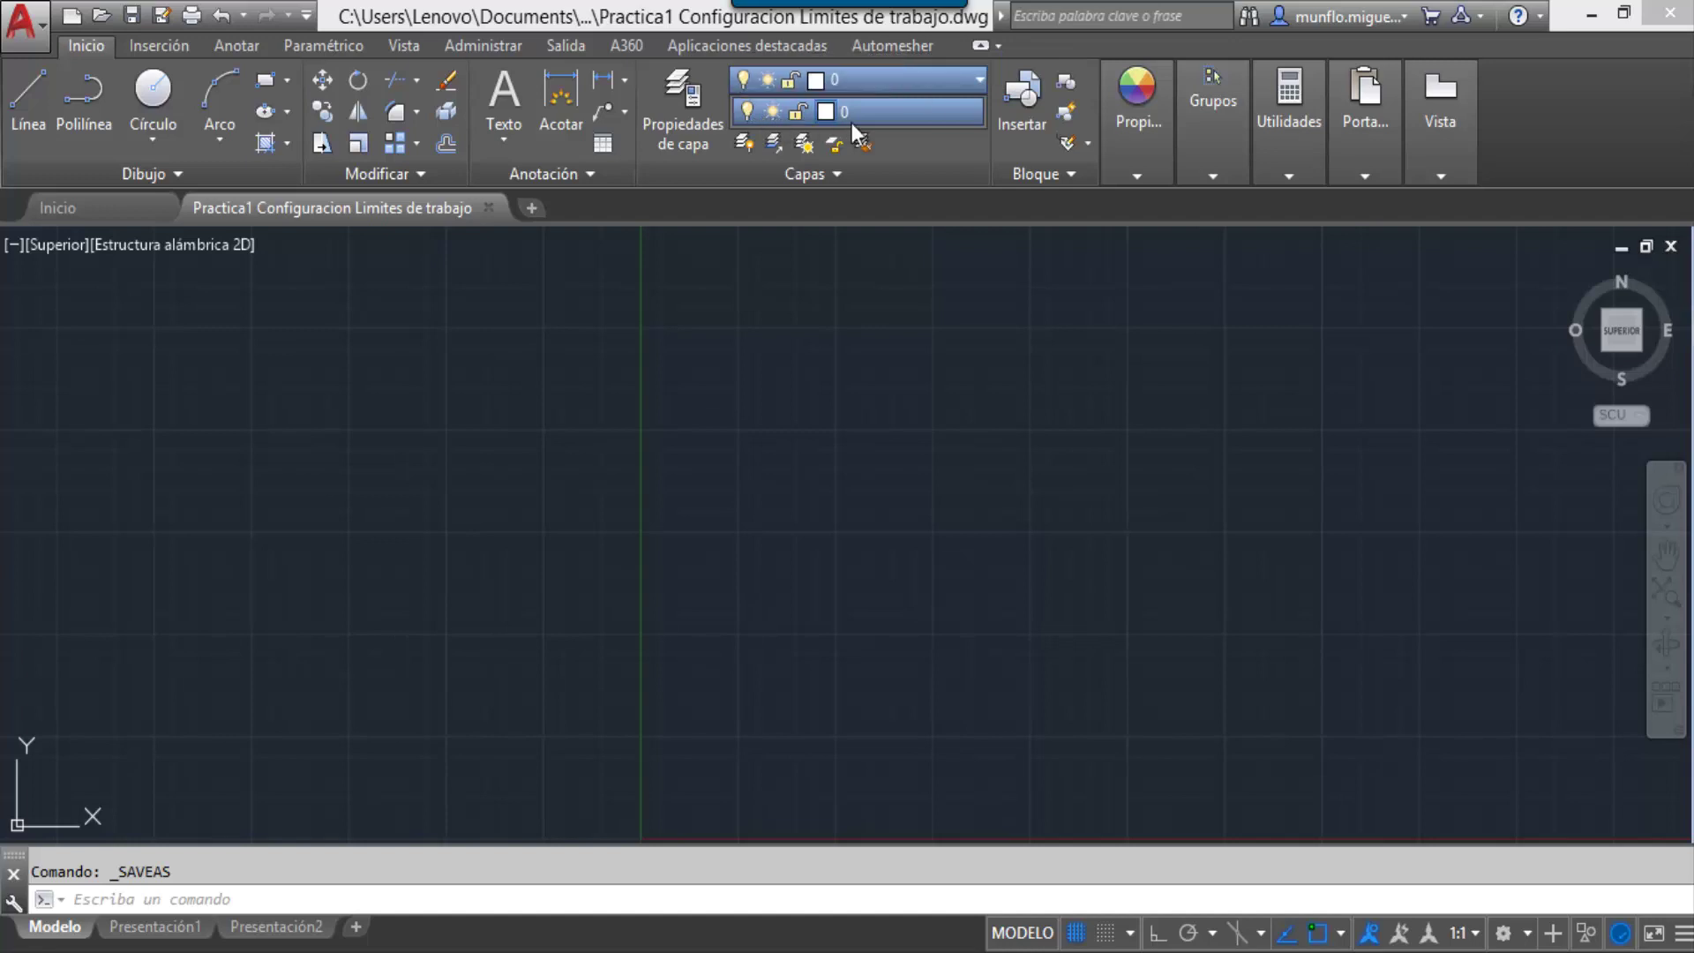
click(856, 499)
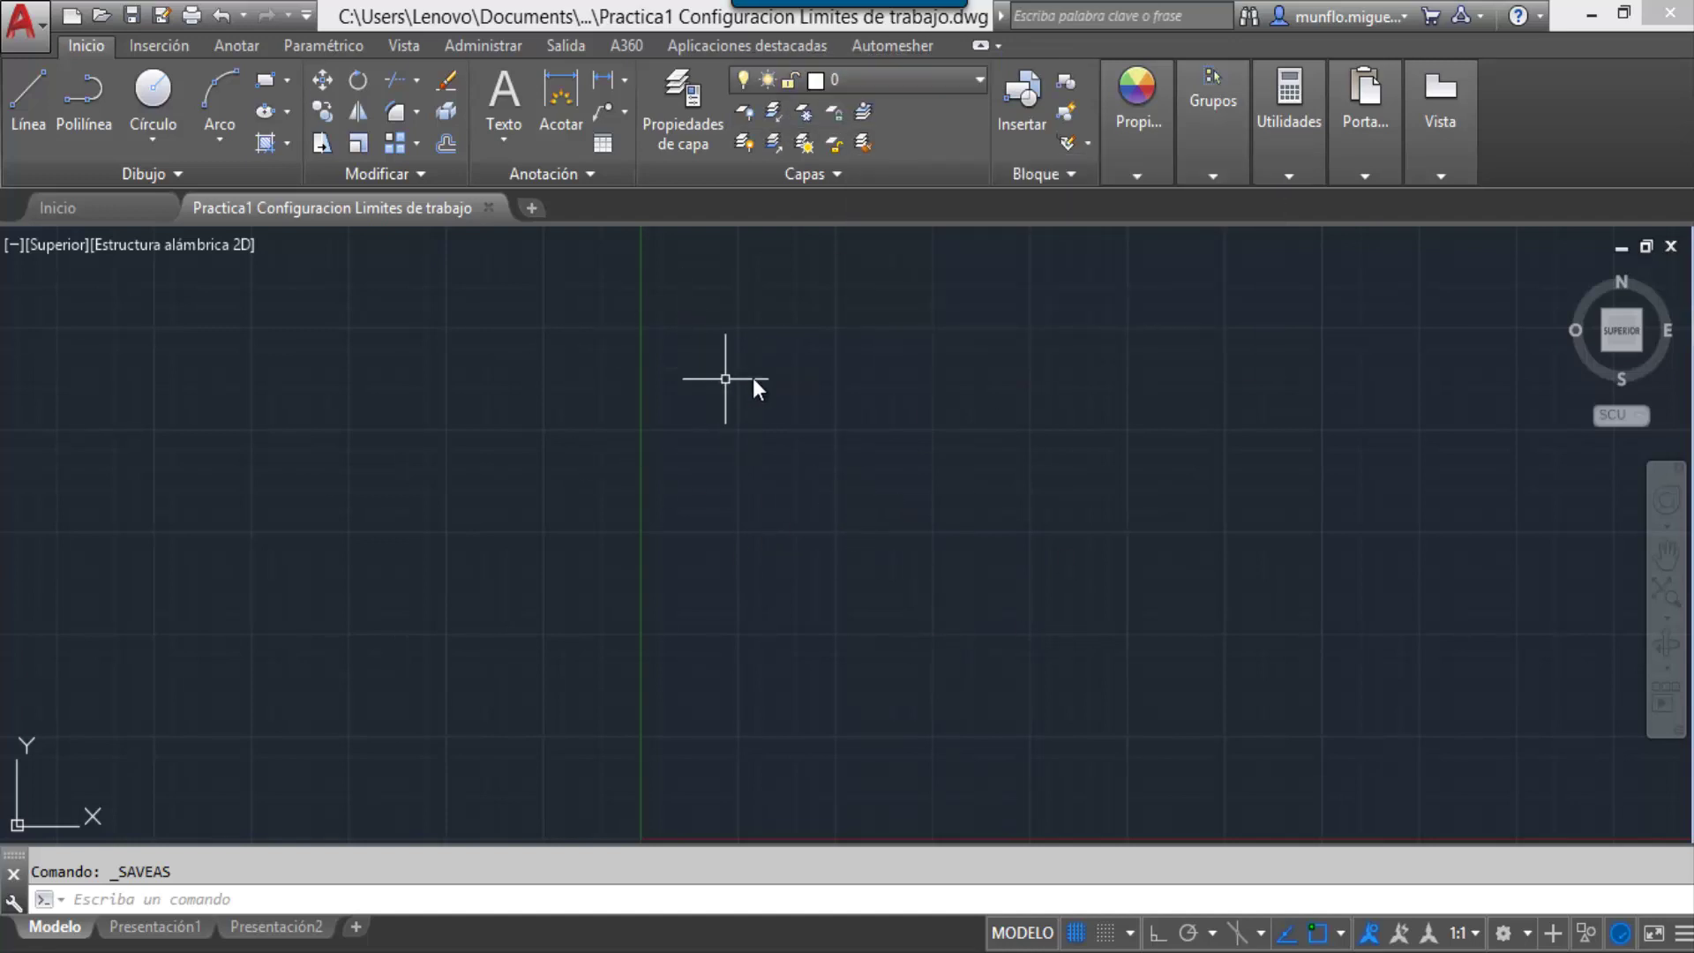
Step: Open the layer properties manager and set the description of layer 0 to "Capa dibujo"
click(692, 125)
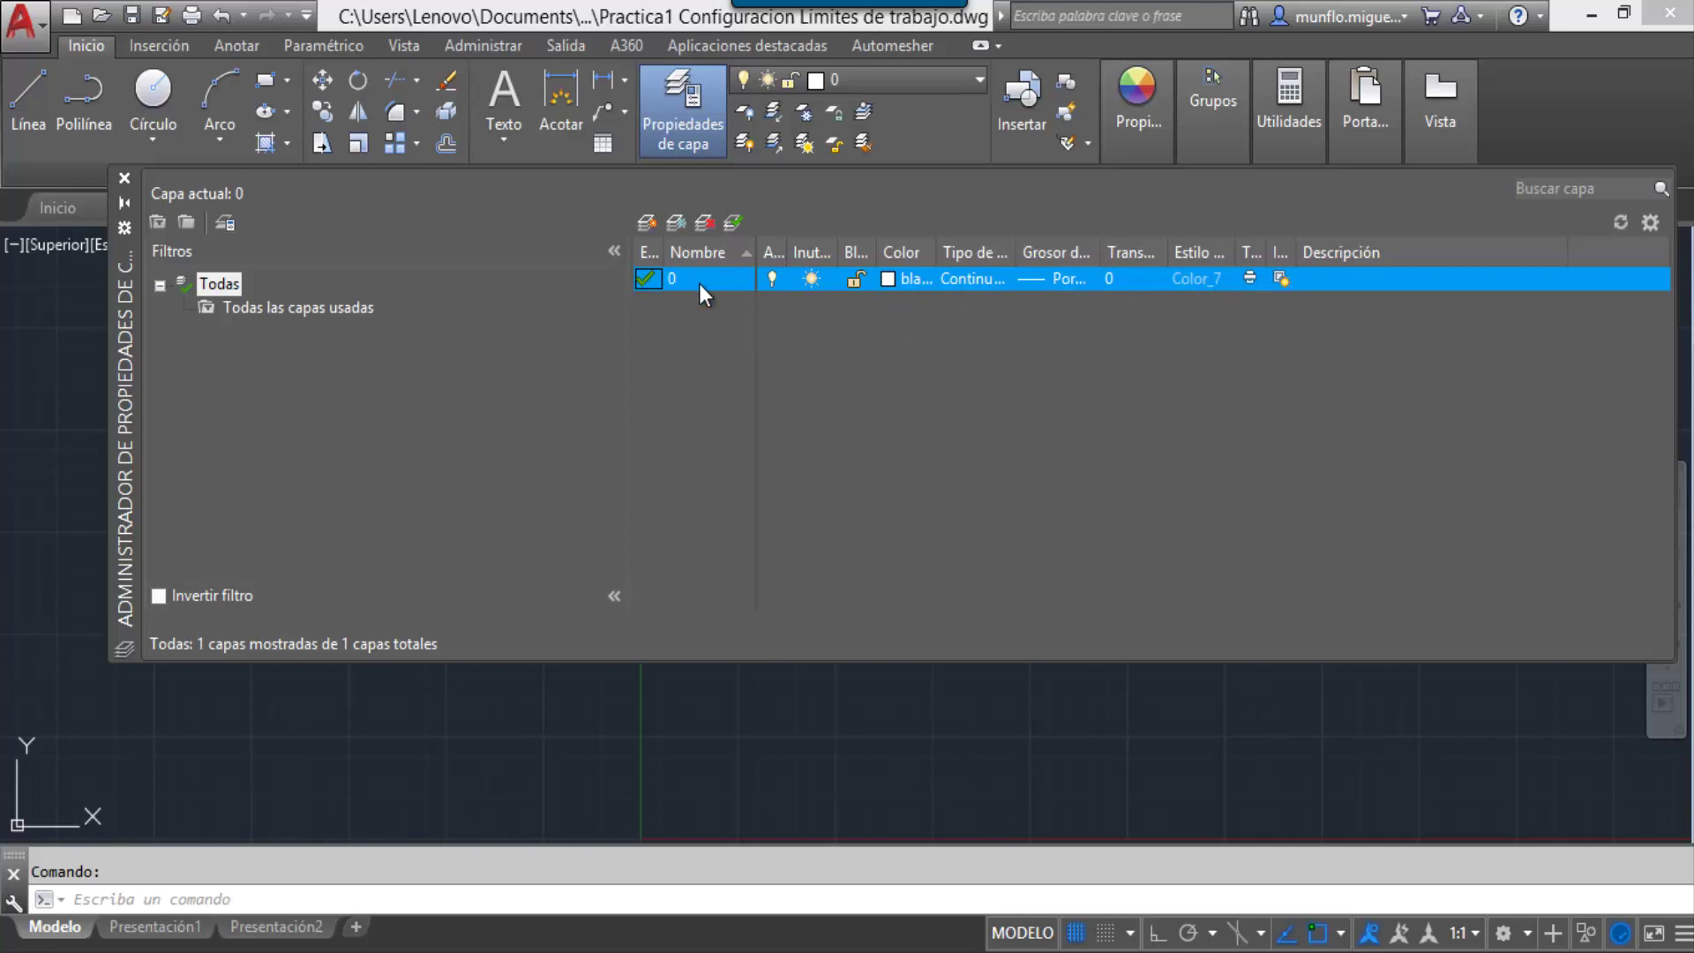
click(1379, 276)
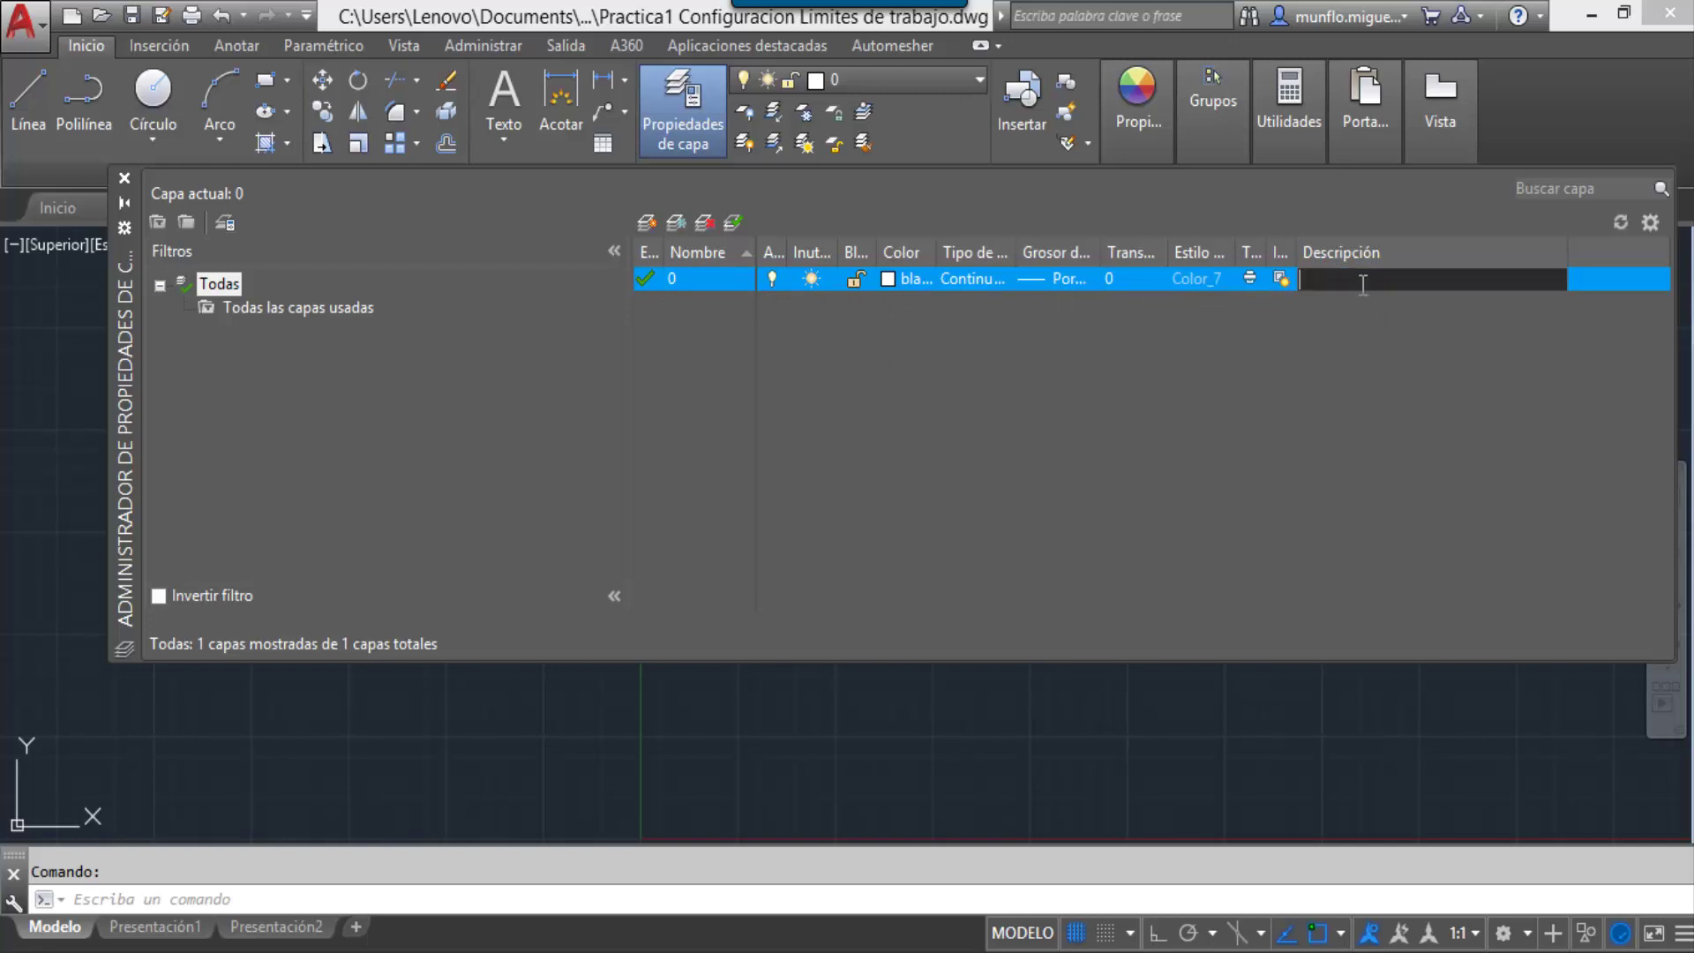
click(1337, 361)
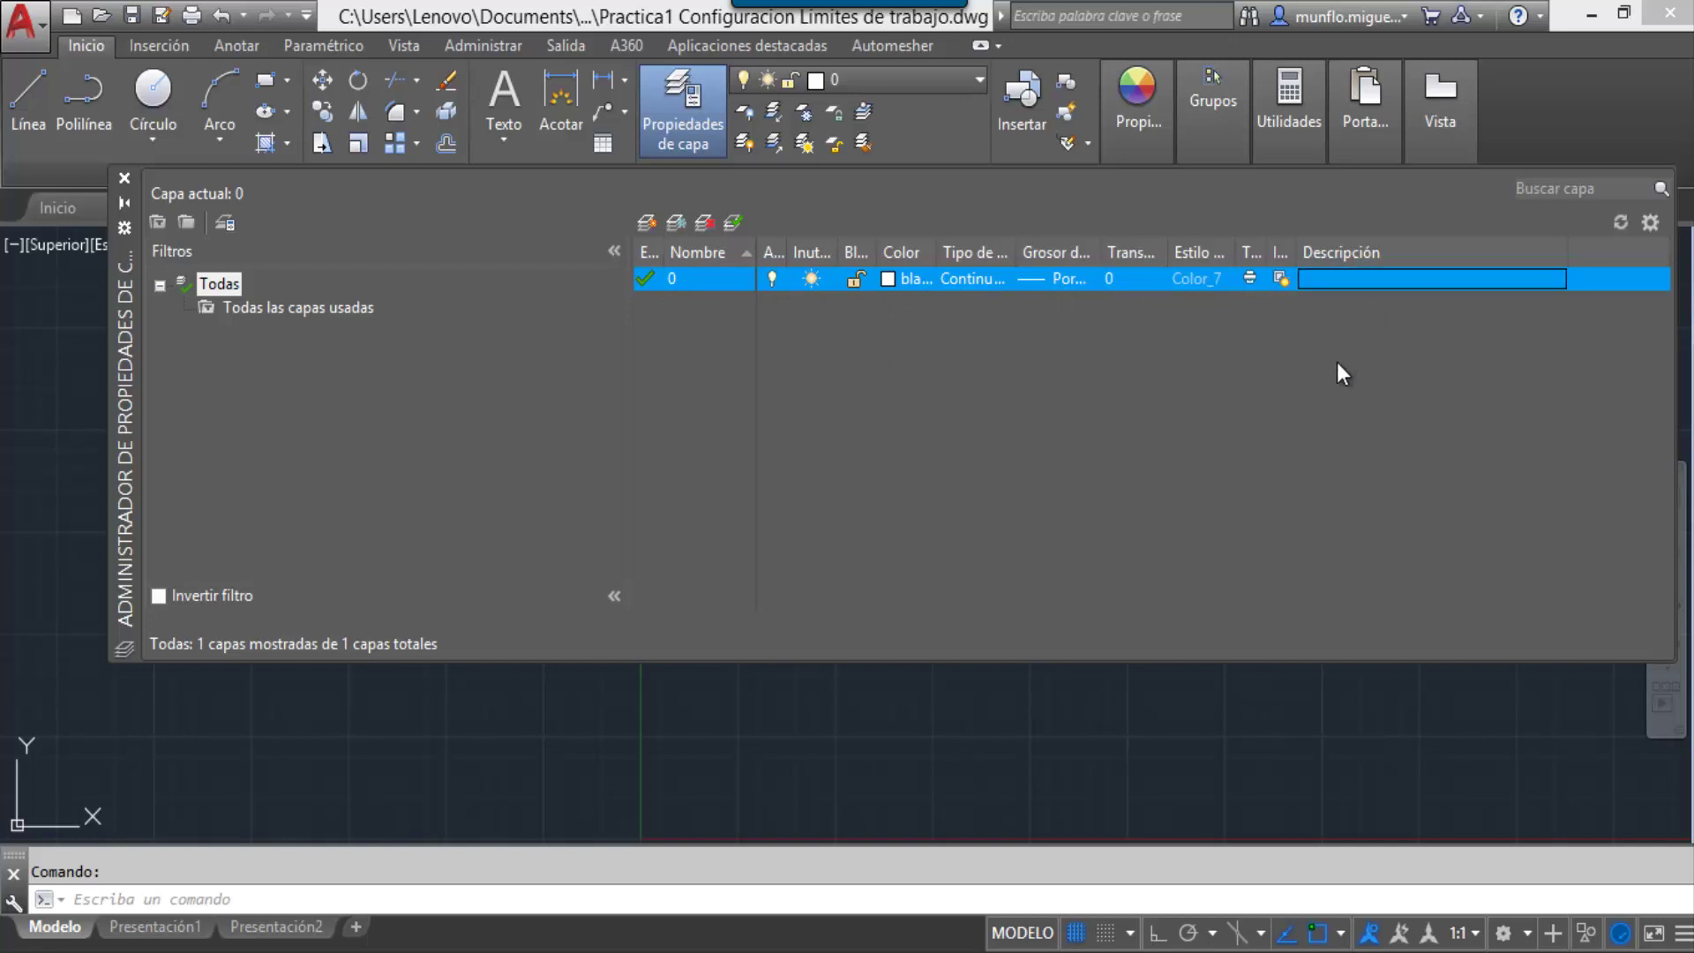
click(1349, 278)
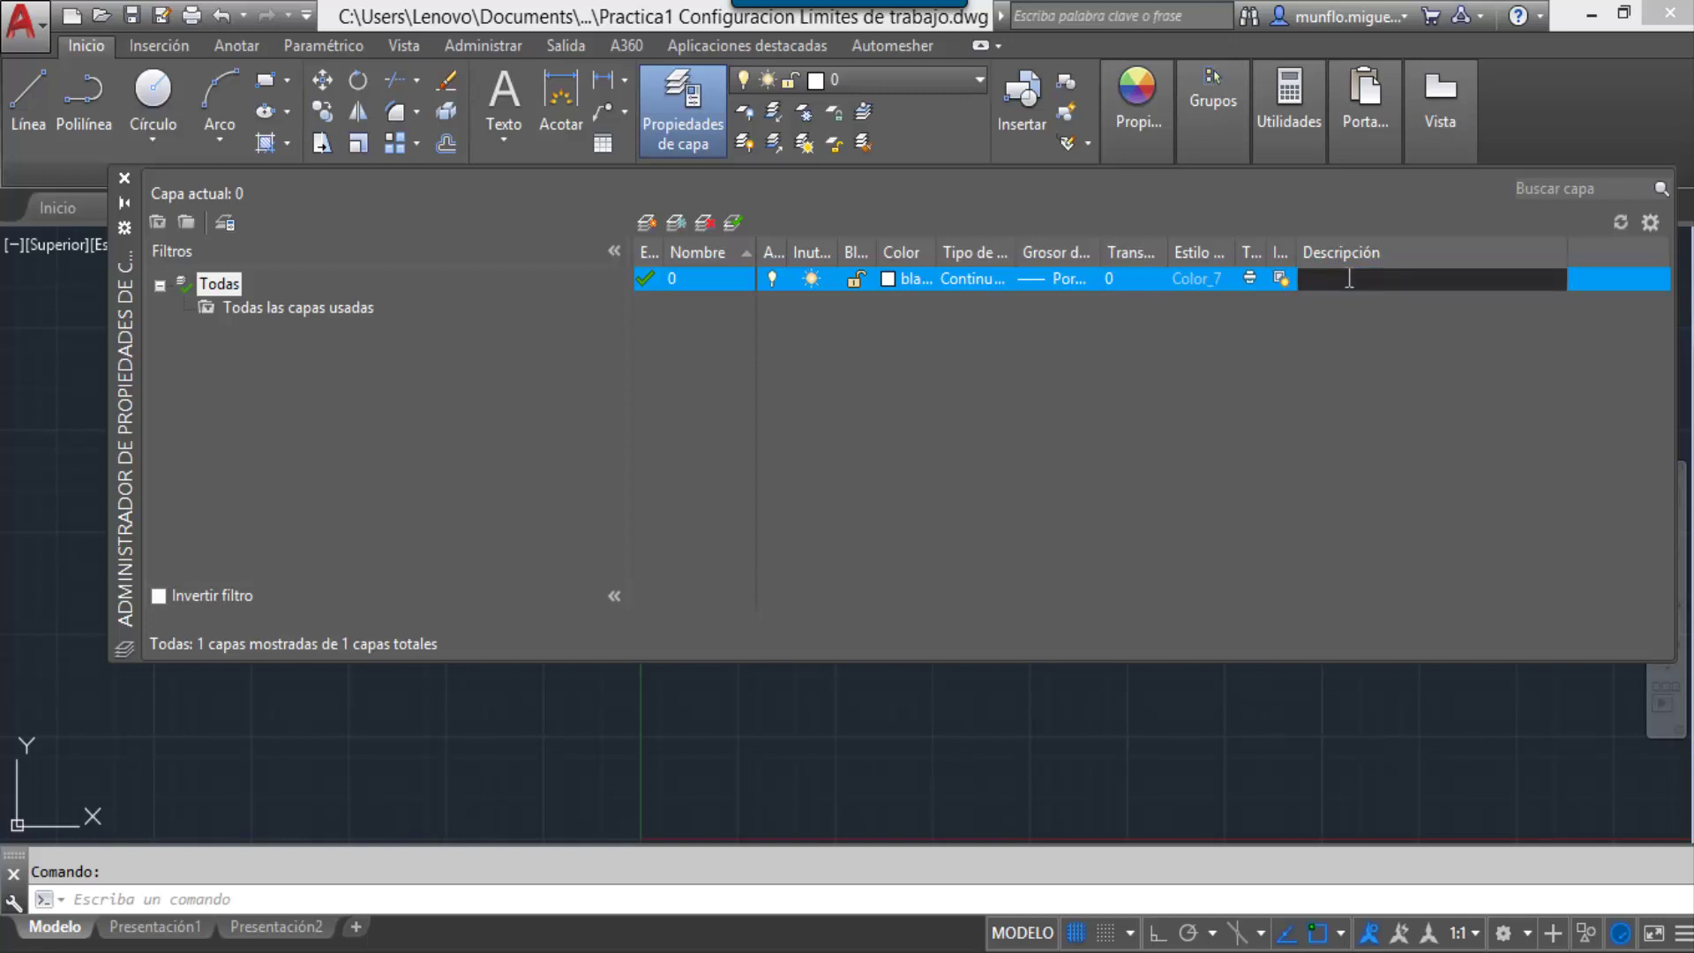
text(Capa dibujo)
key(Return)
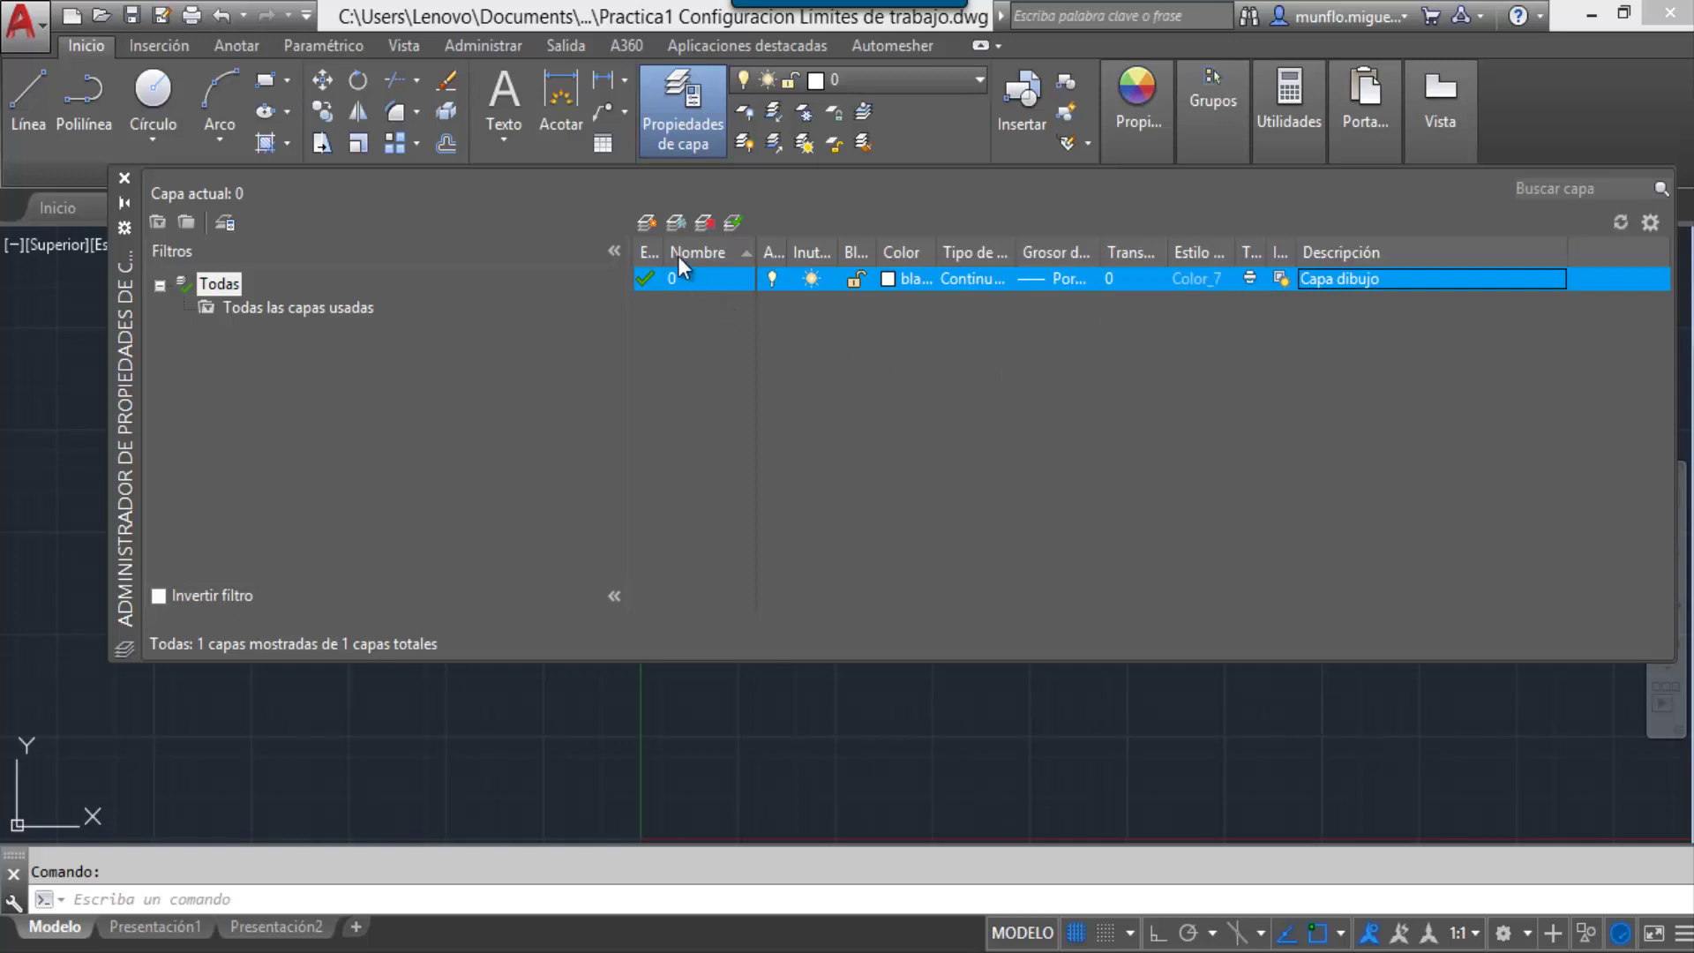
Step: Create a new layer named "Limites"
click(648, 220)
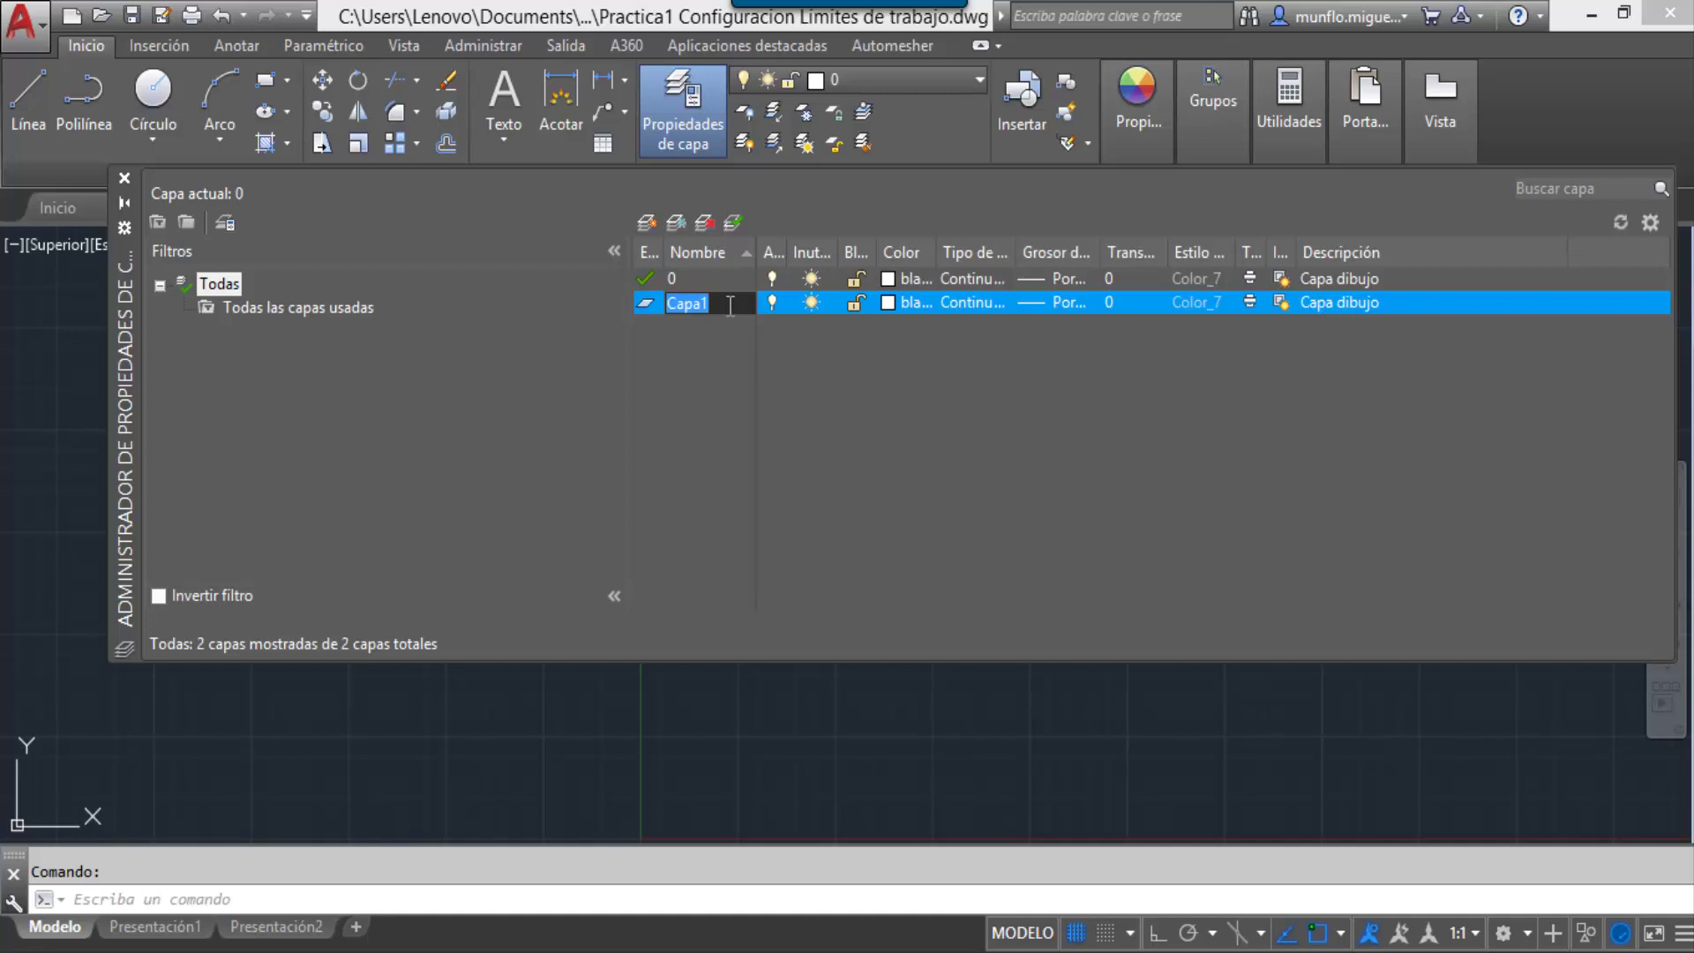
text(Limtes)
click(898, 335)
click(1653, 744)
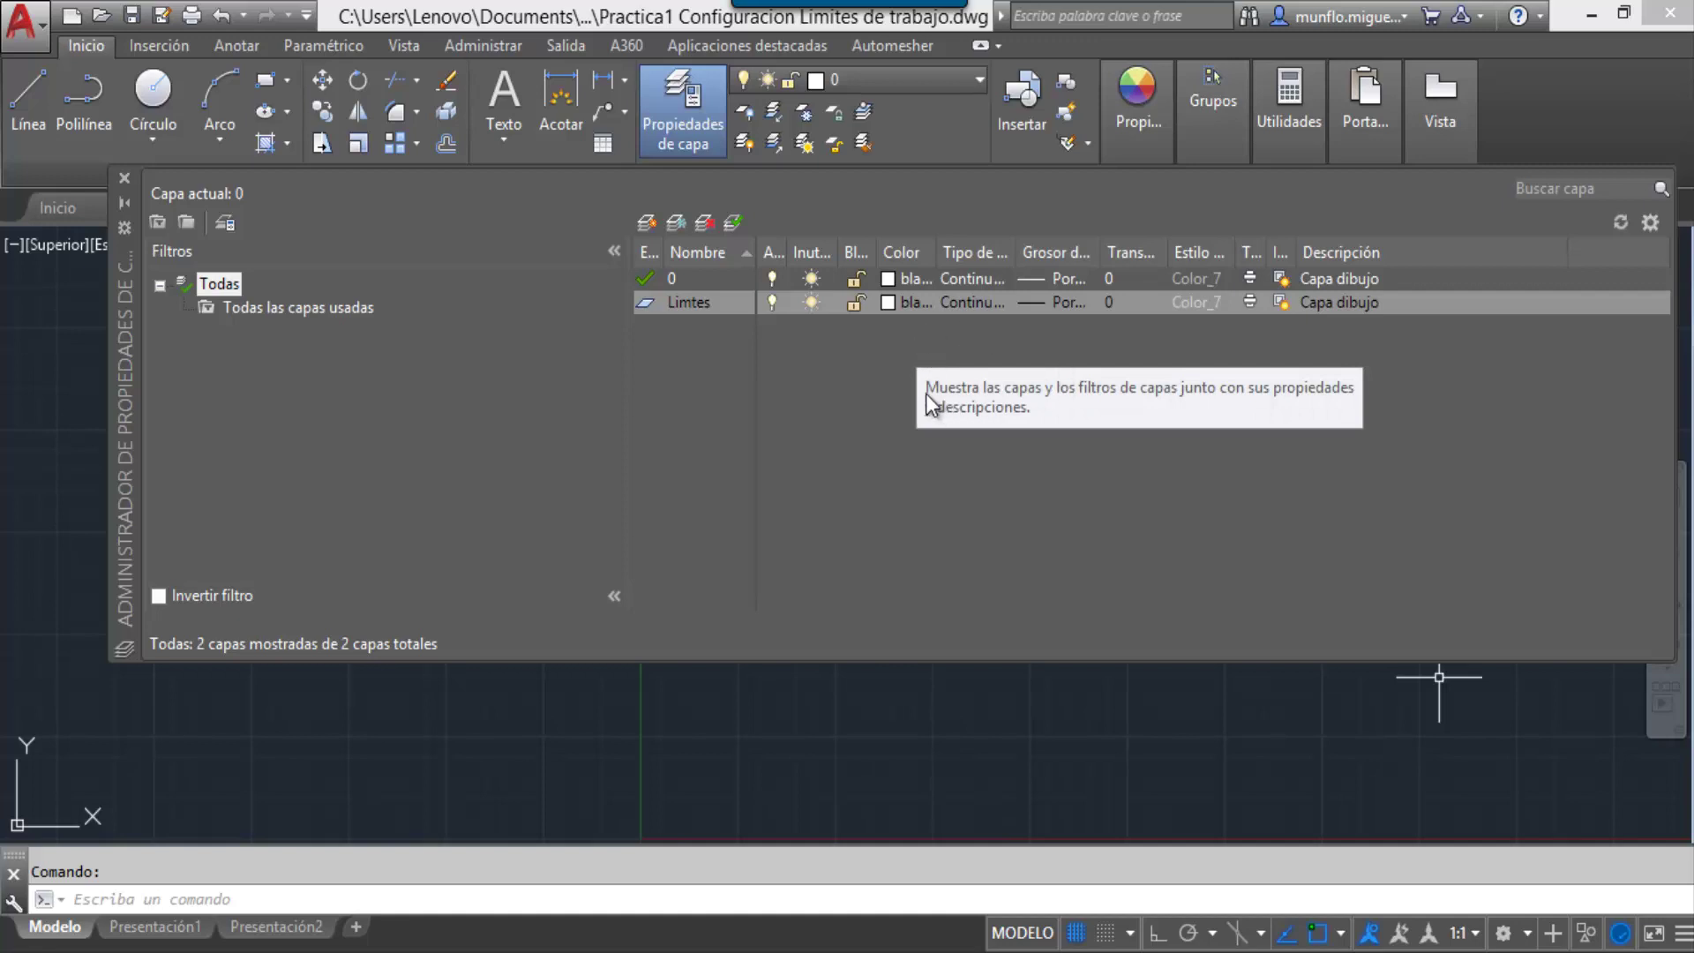
click(691, 304)
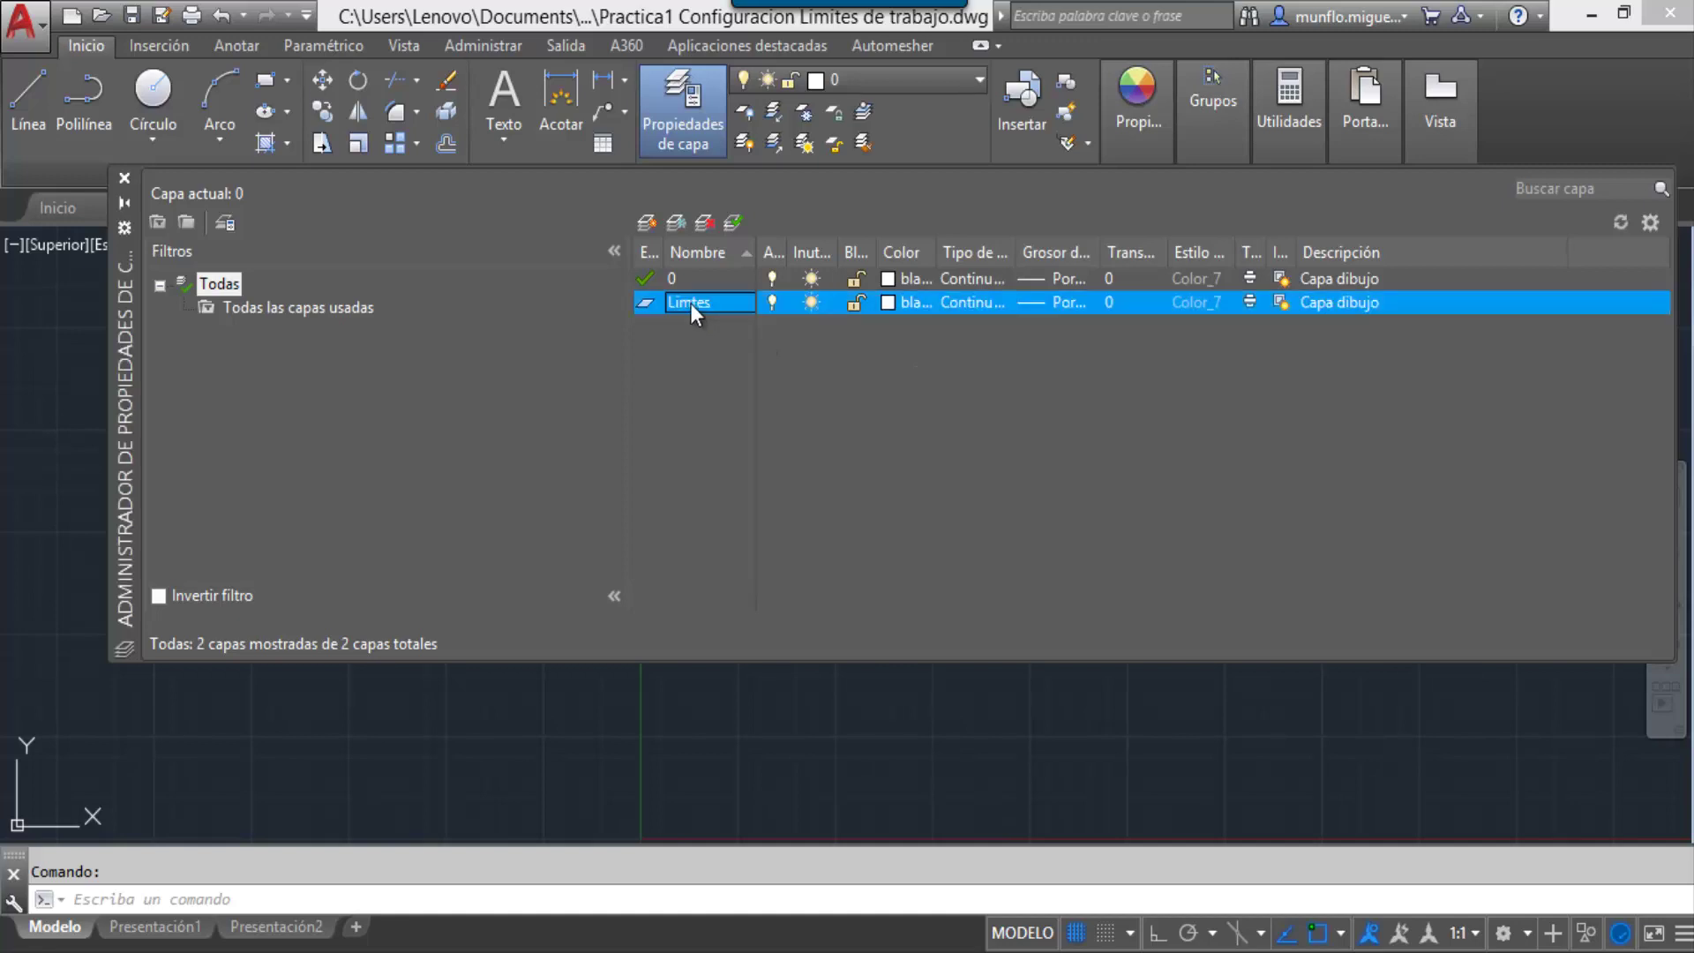
click(695, 303)
text(i)
key(Return)
Step: Load the ACAD_ISO02W100 linetype and assign it to the Limites layer
click(968, 302)
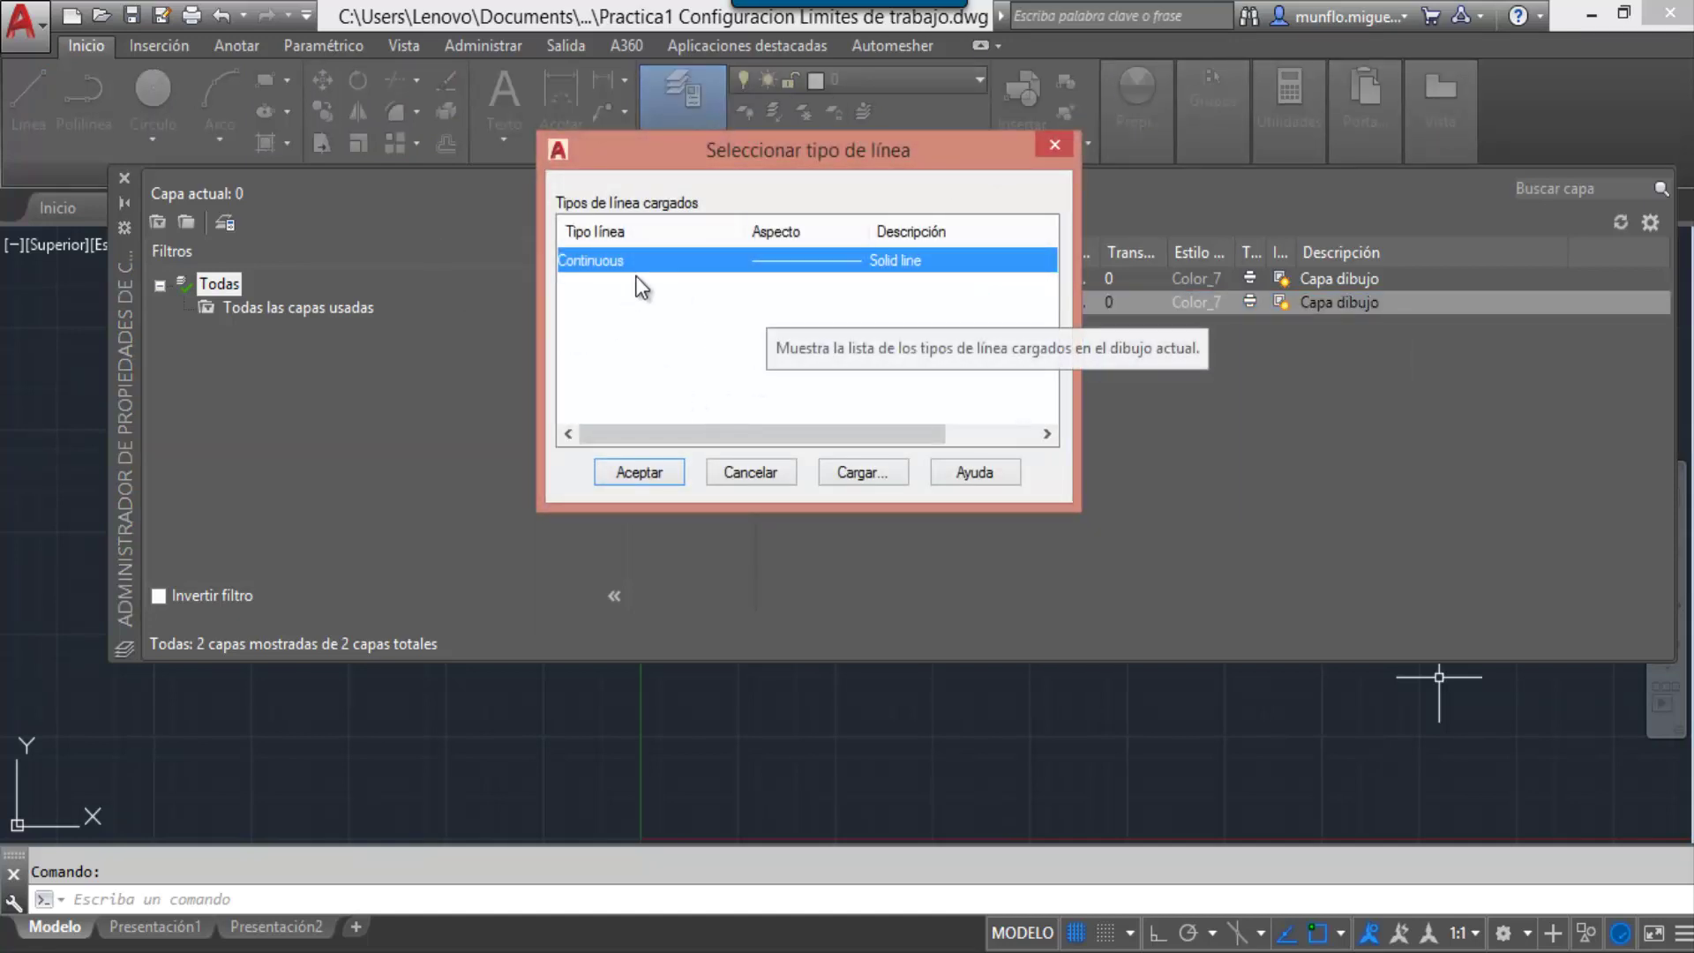
click(865, 473)
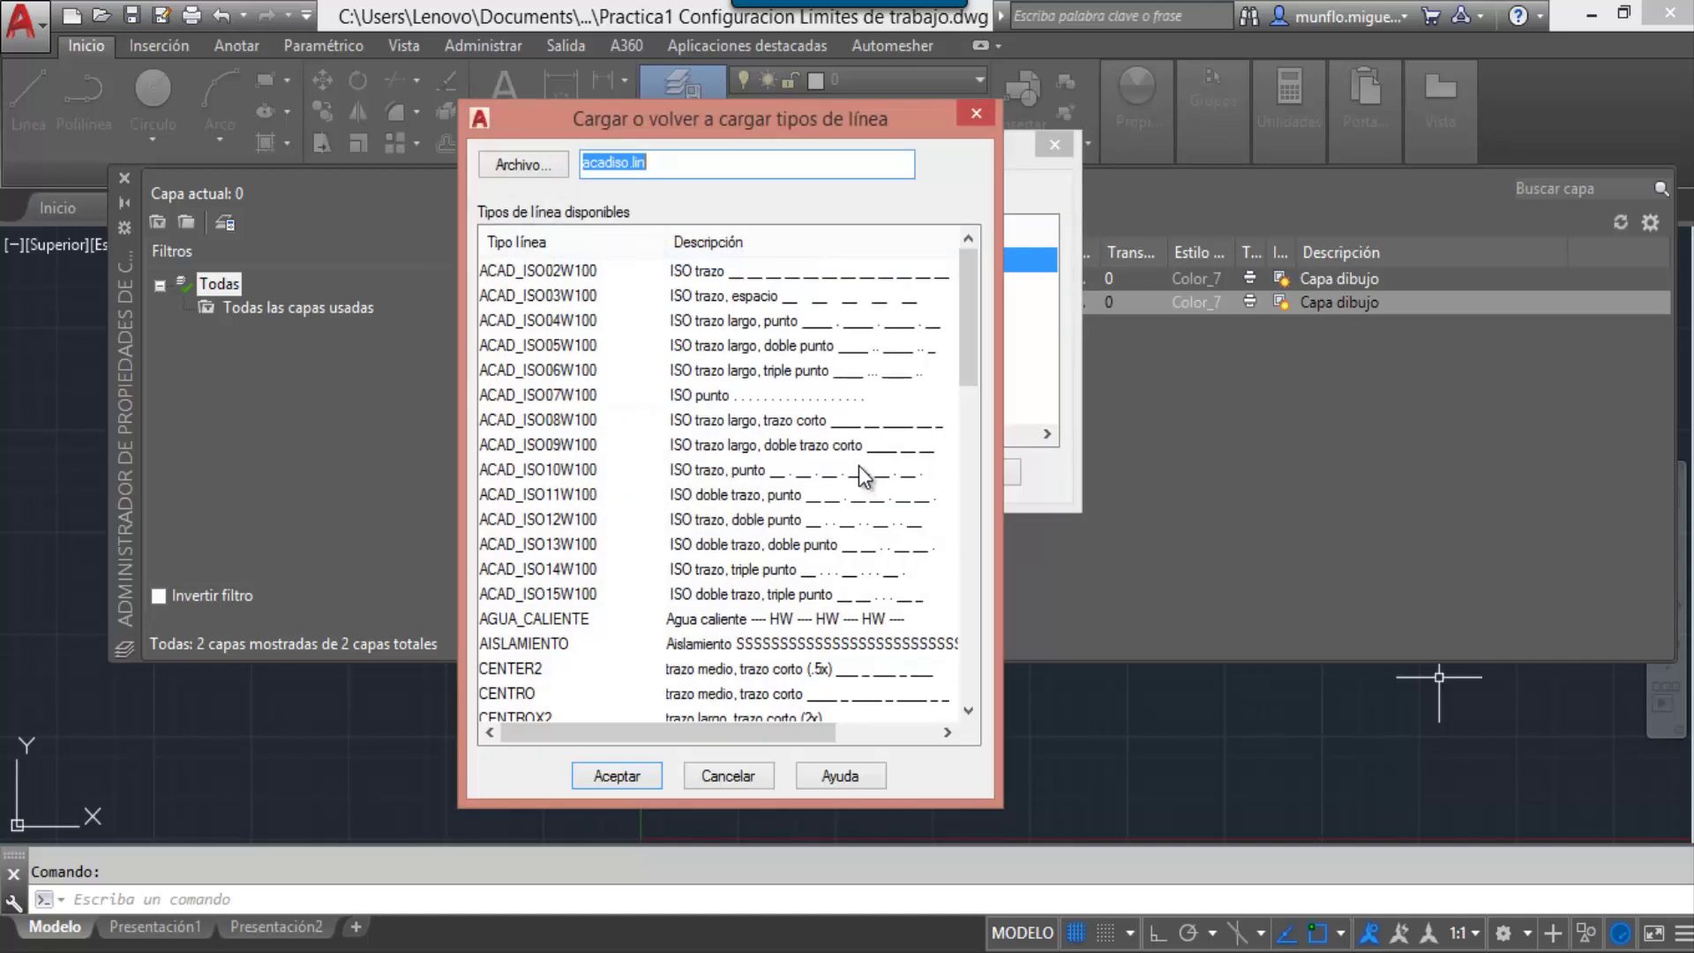
click(534, 272)
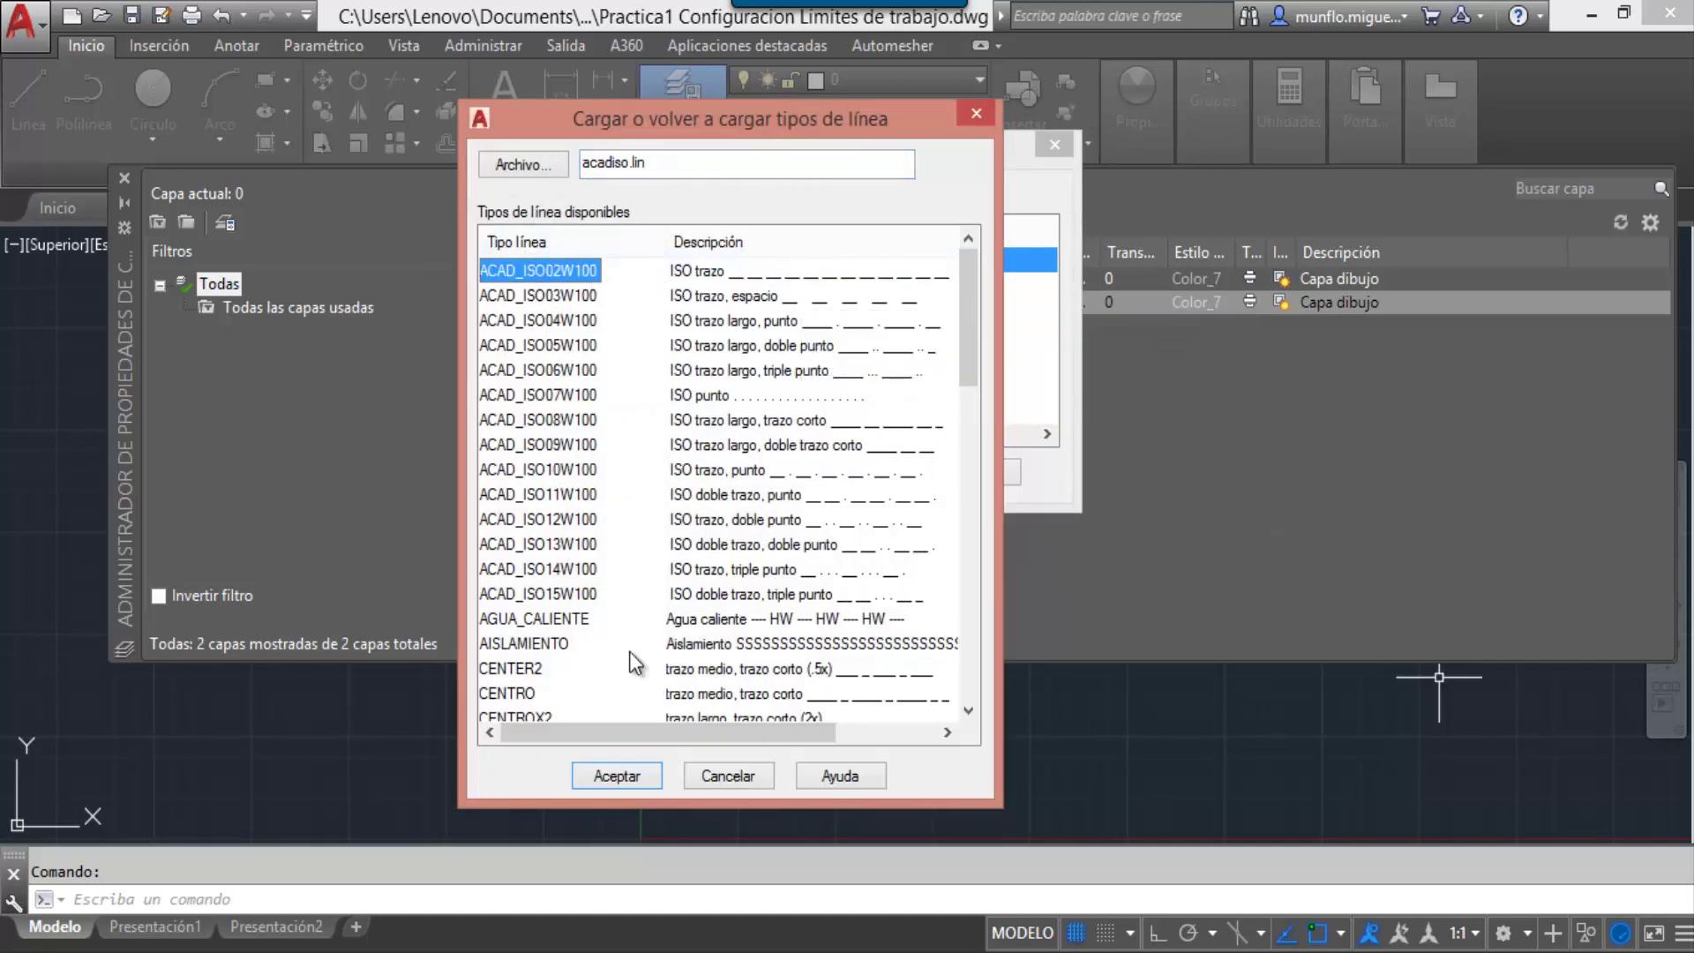
click(617, 777)
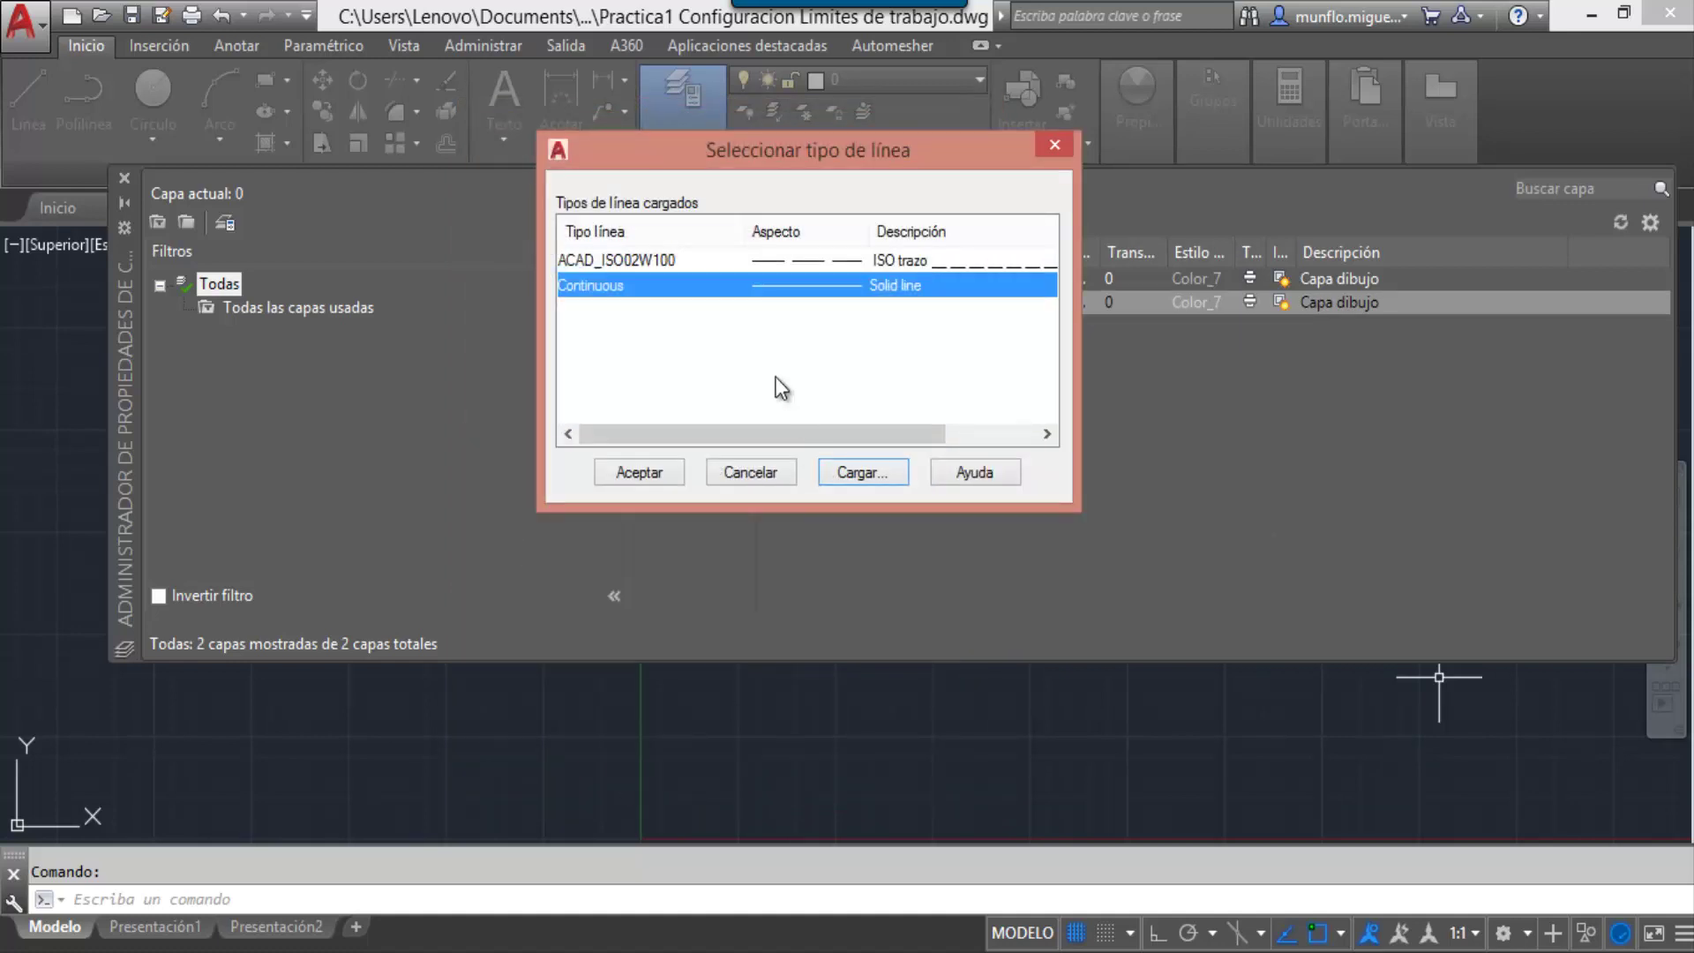
click(616, 262)
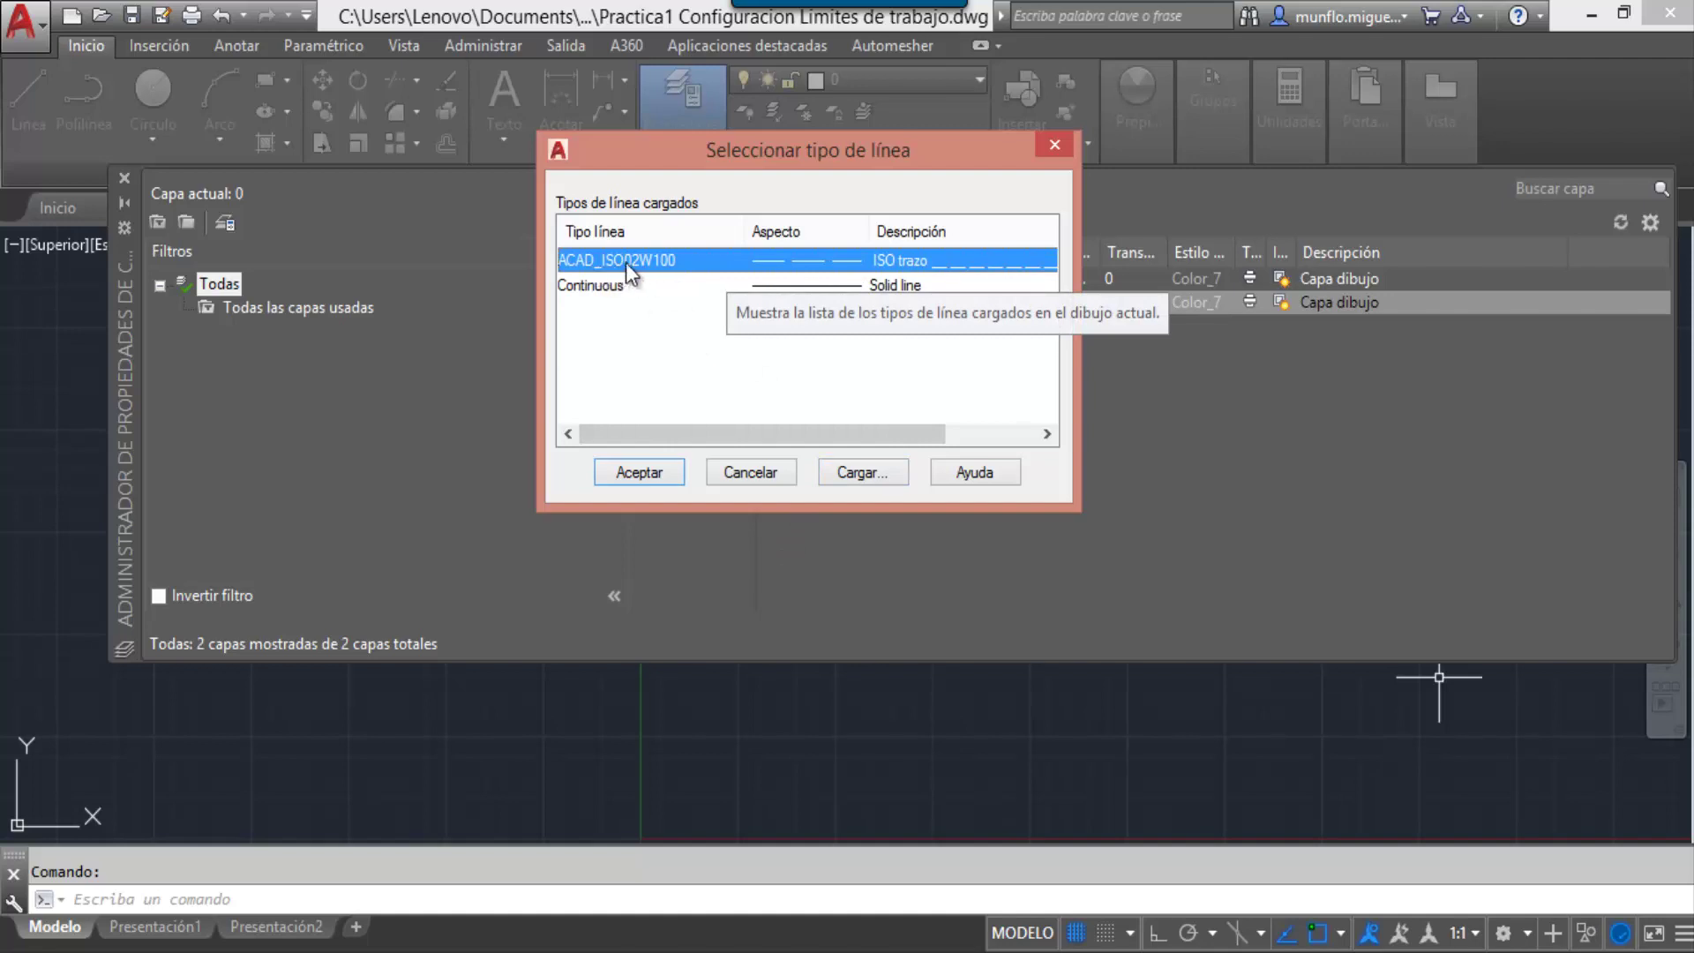
click(633, 476)
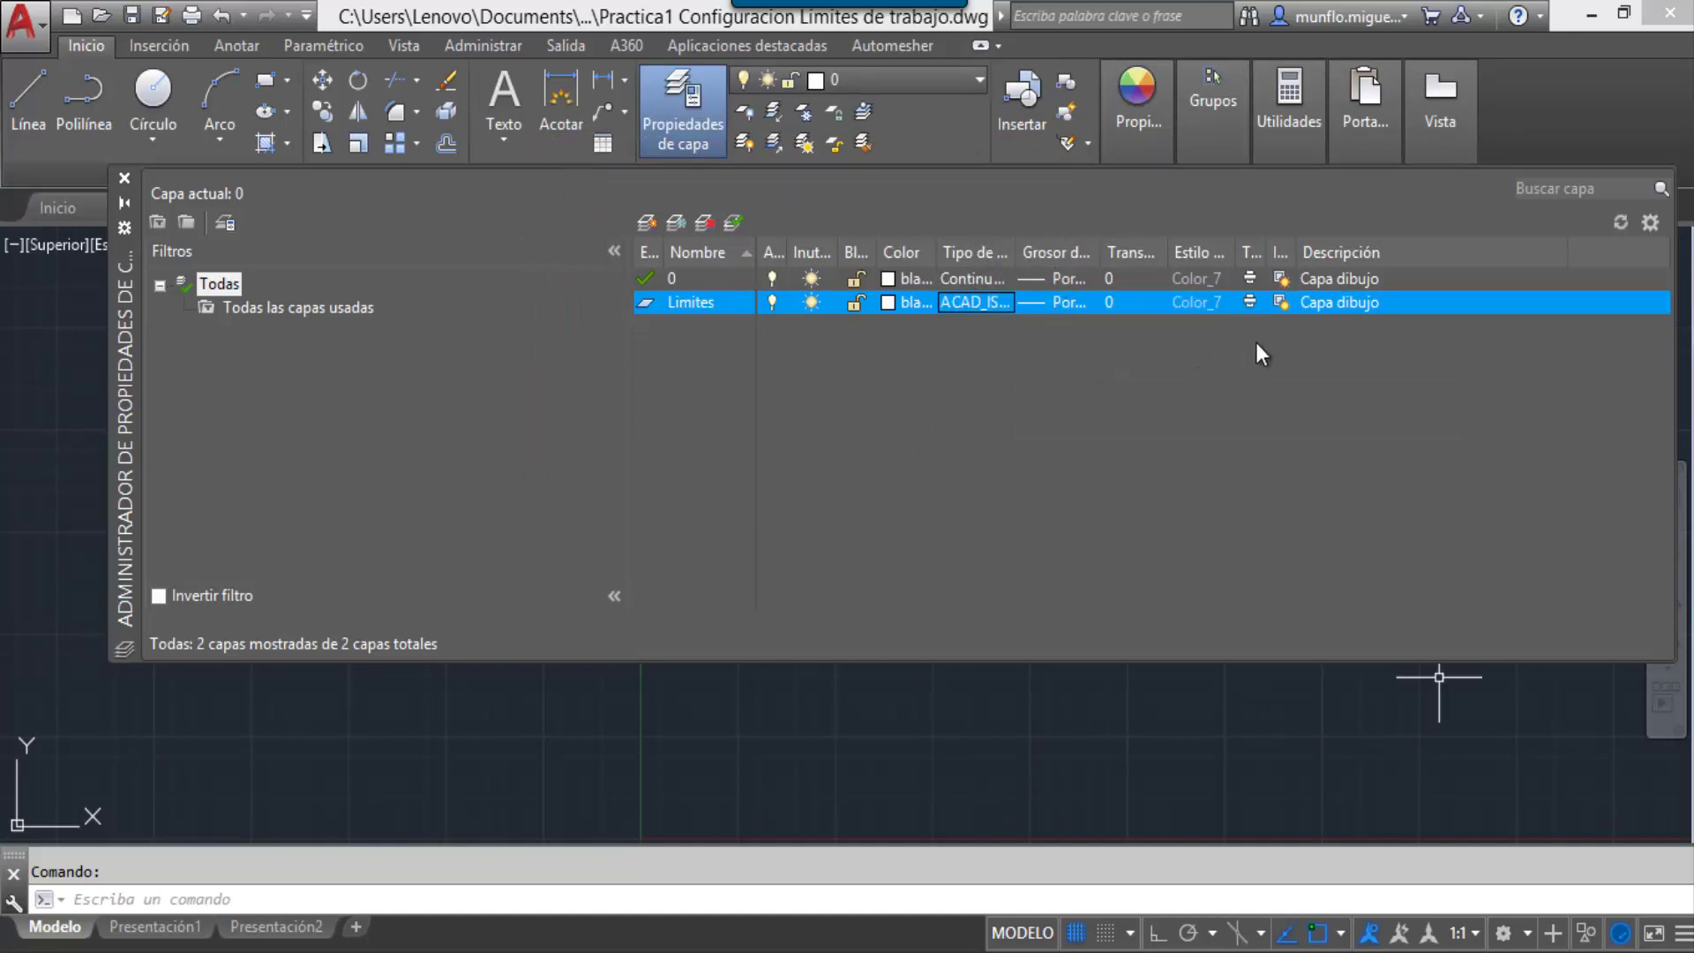
Step: Change the description of the Limites layer to "Capa limites"
click(1349, 304)
click(1373, 307)
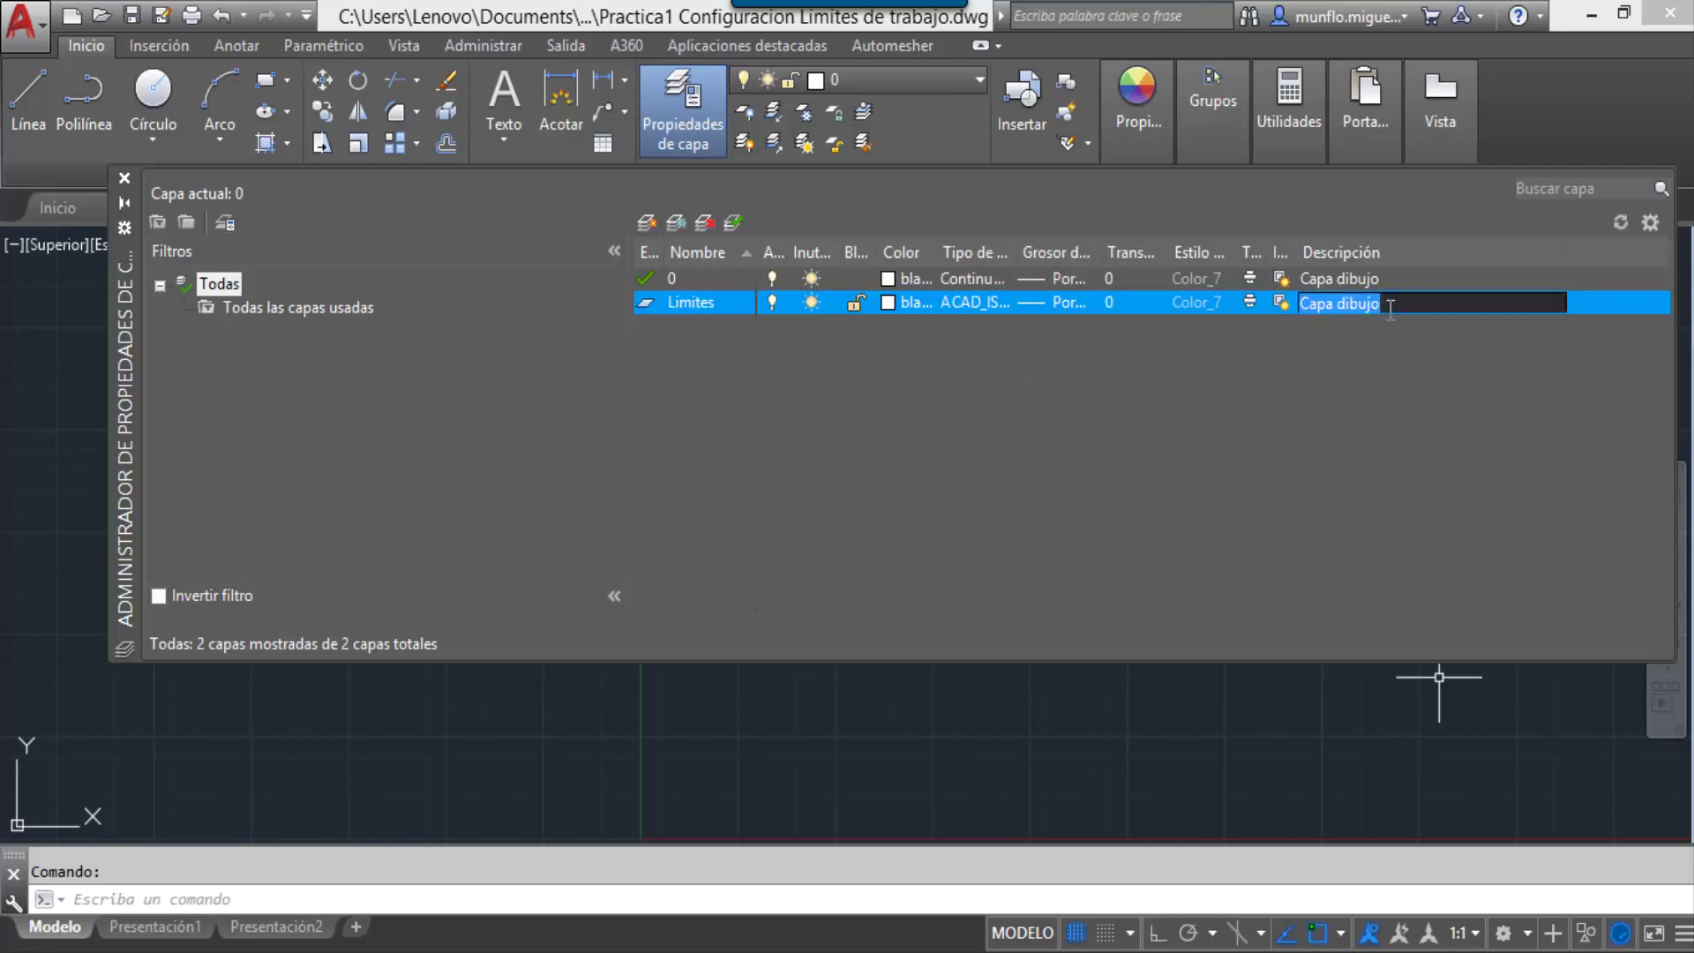
key(BackSpace)
key(BackSpace)
key(BackSpace)
key(BackSpace)
key(BackSpace)
key(BackSpace)
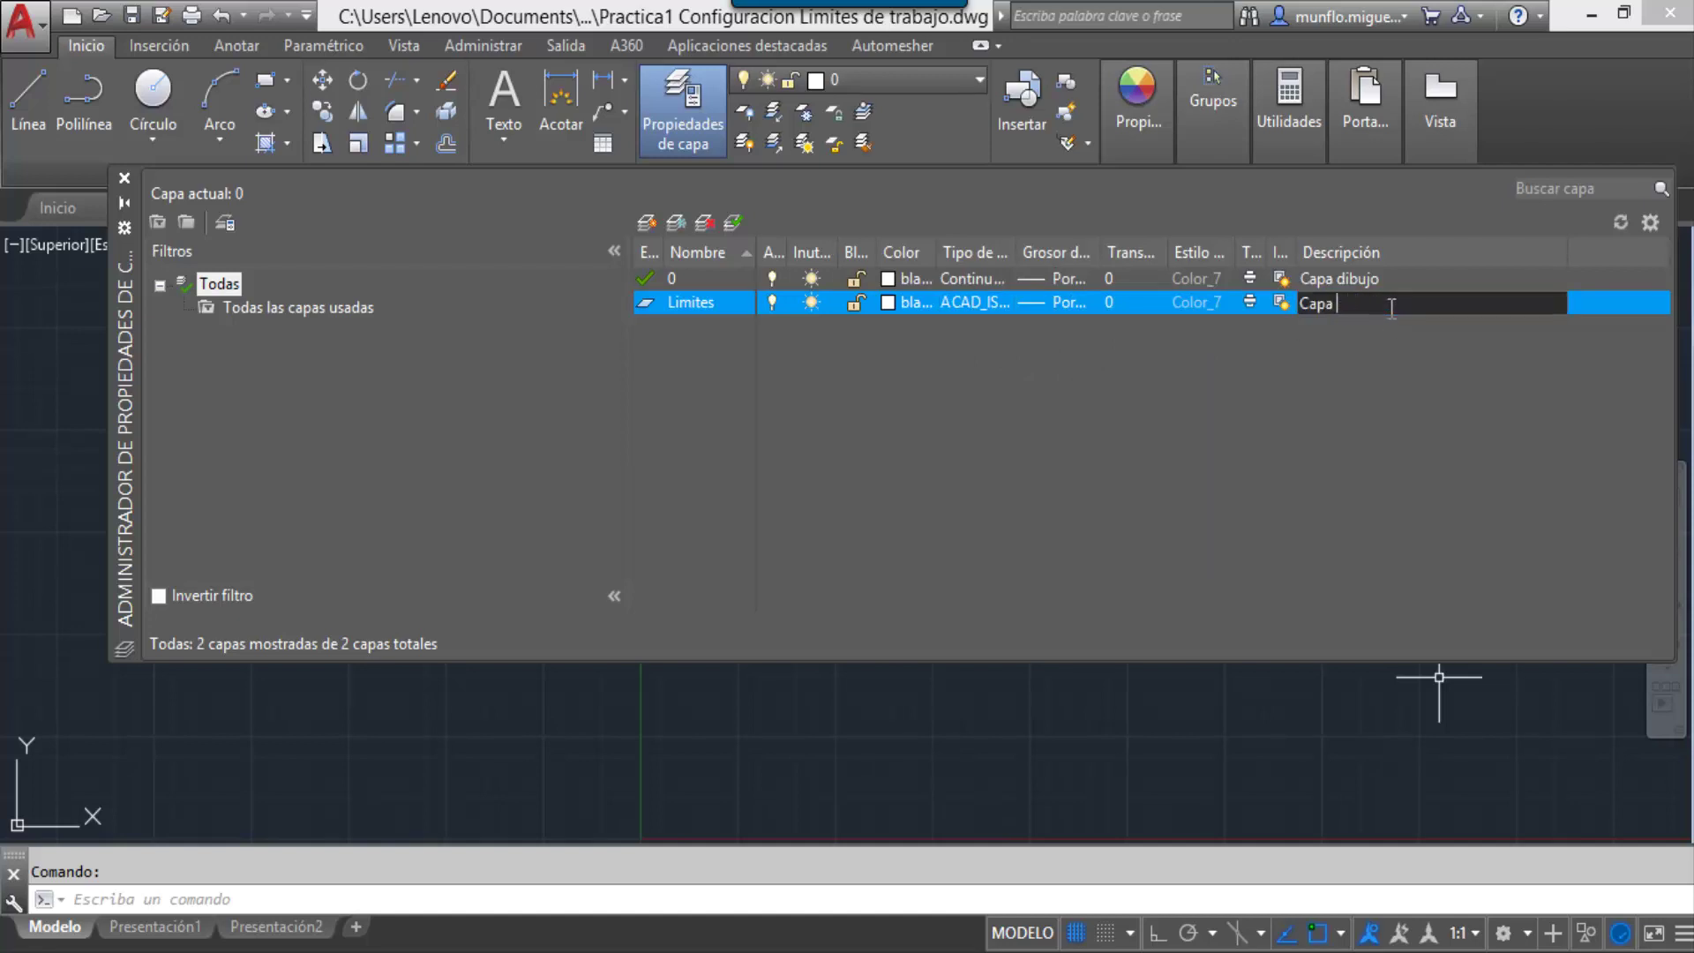
text(limites)
key(Return)
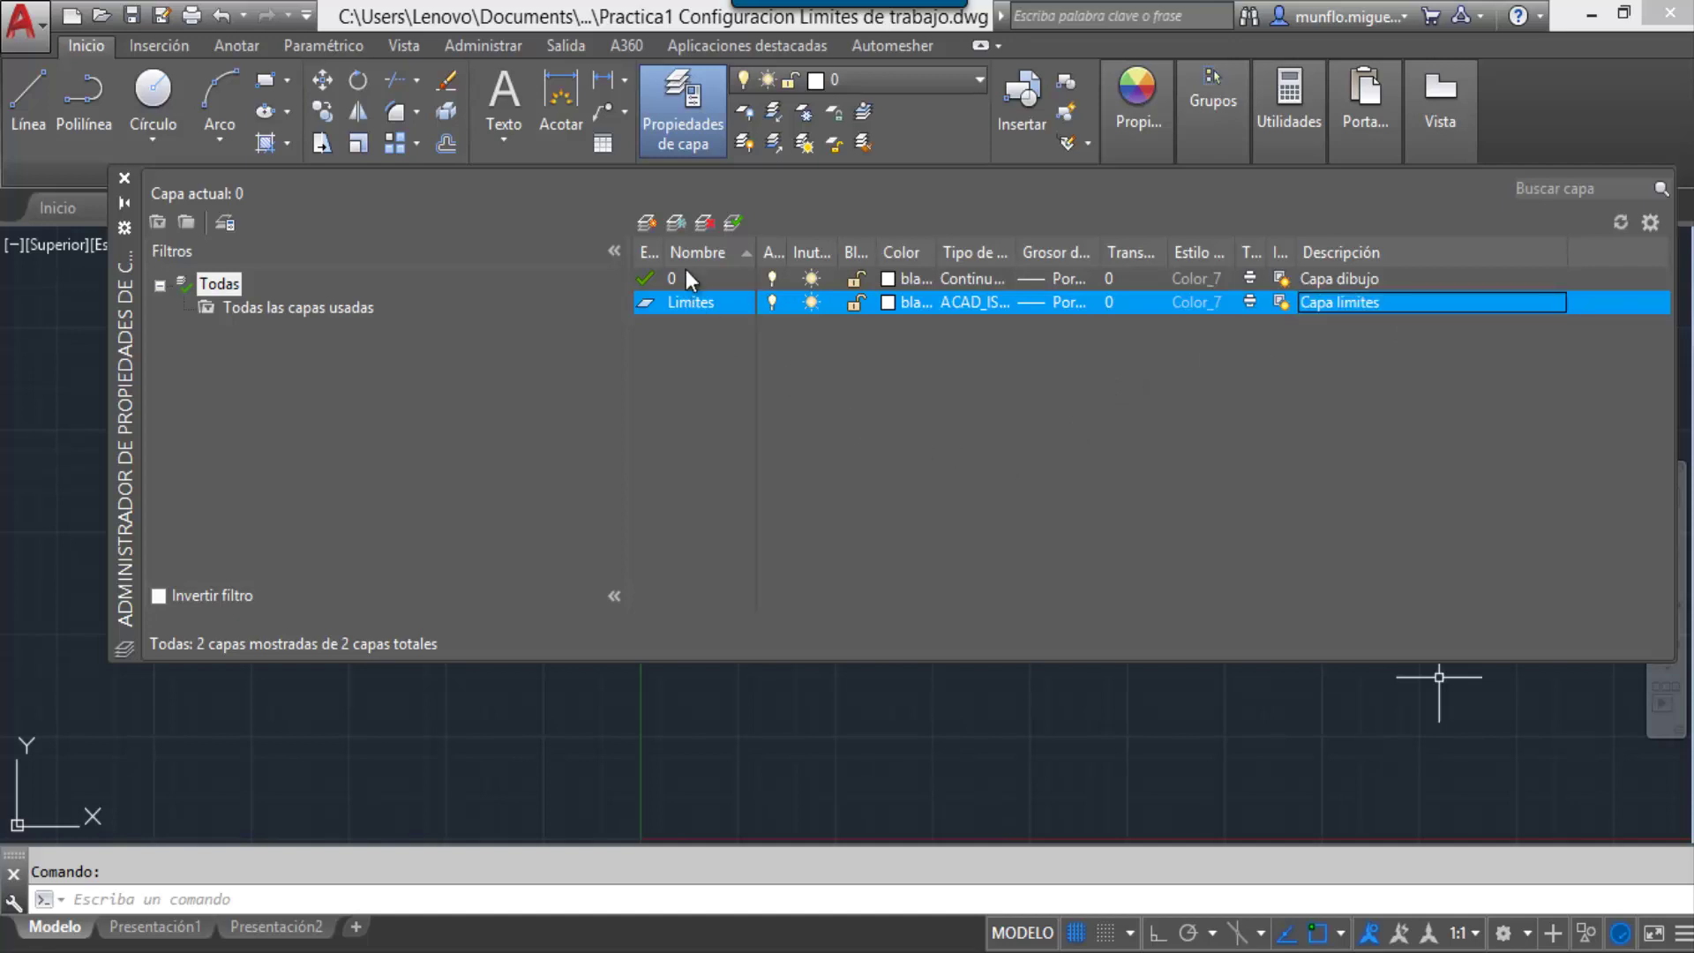
Step: Create a new layer named "Margen" and set its linetype to Continuous
click(650, 227)
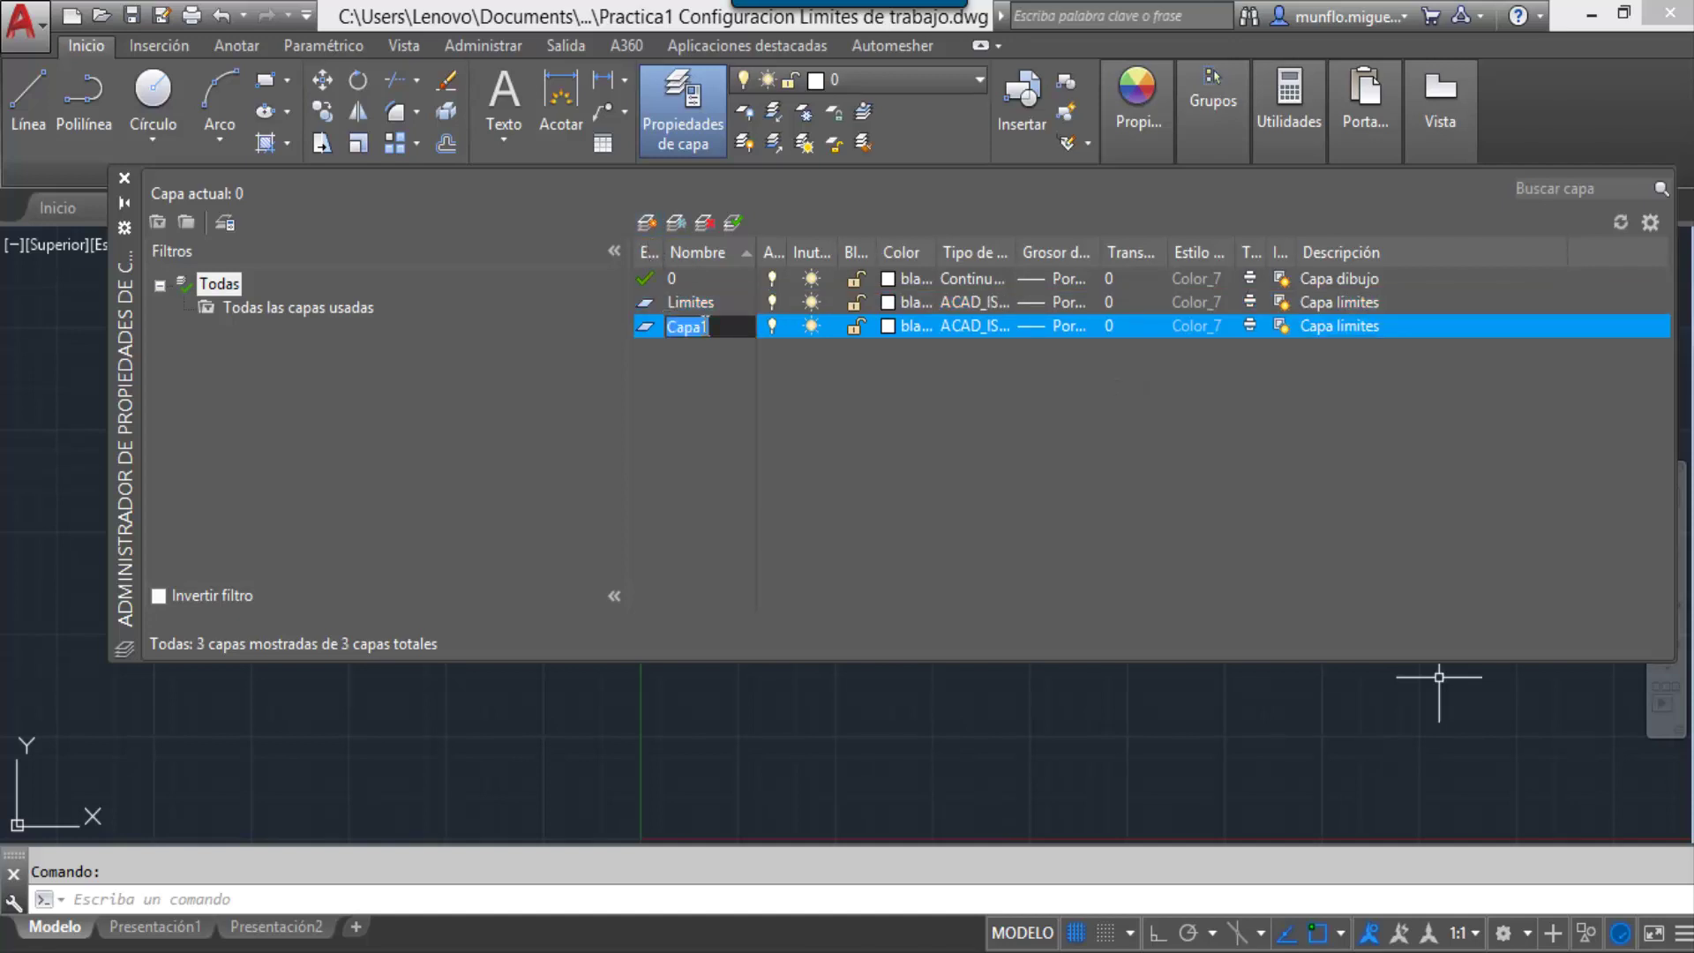
text(Margen)
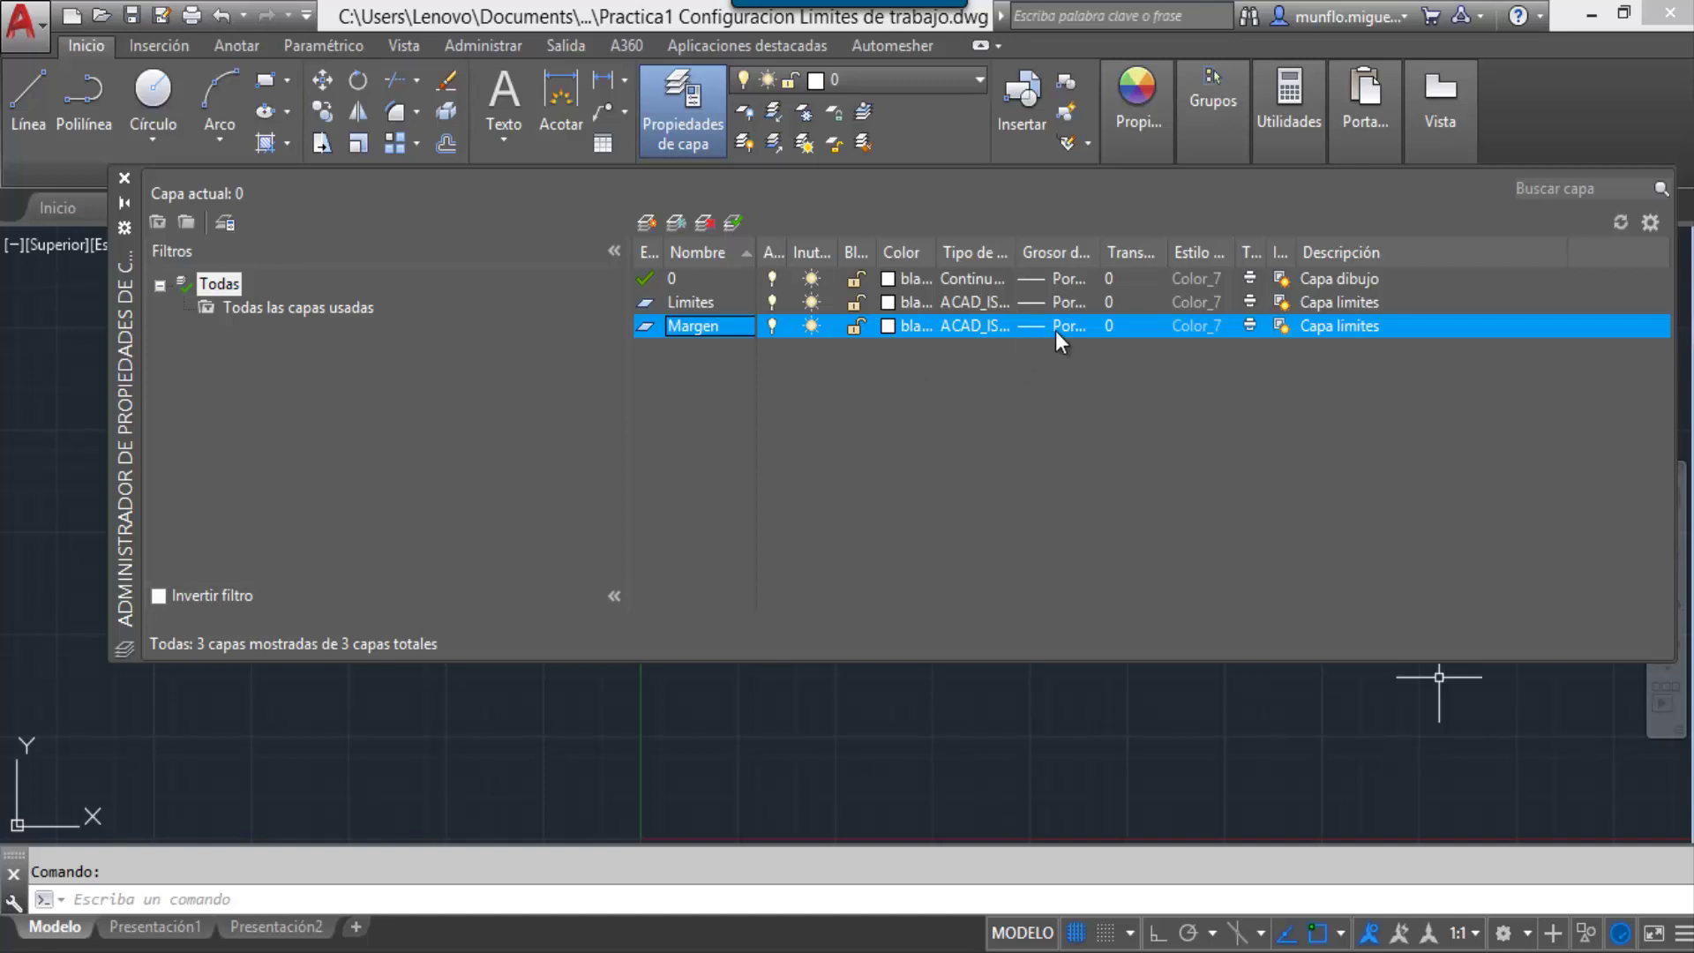
click(982, 327)
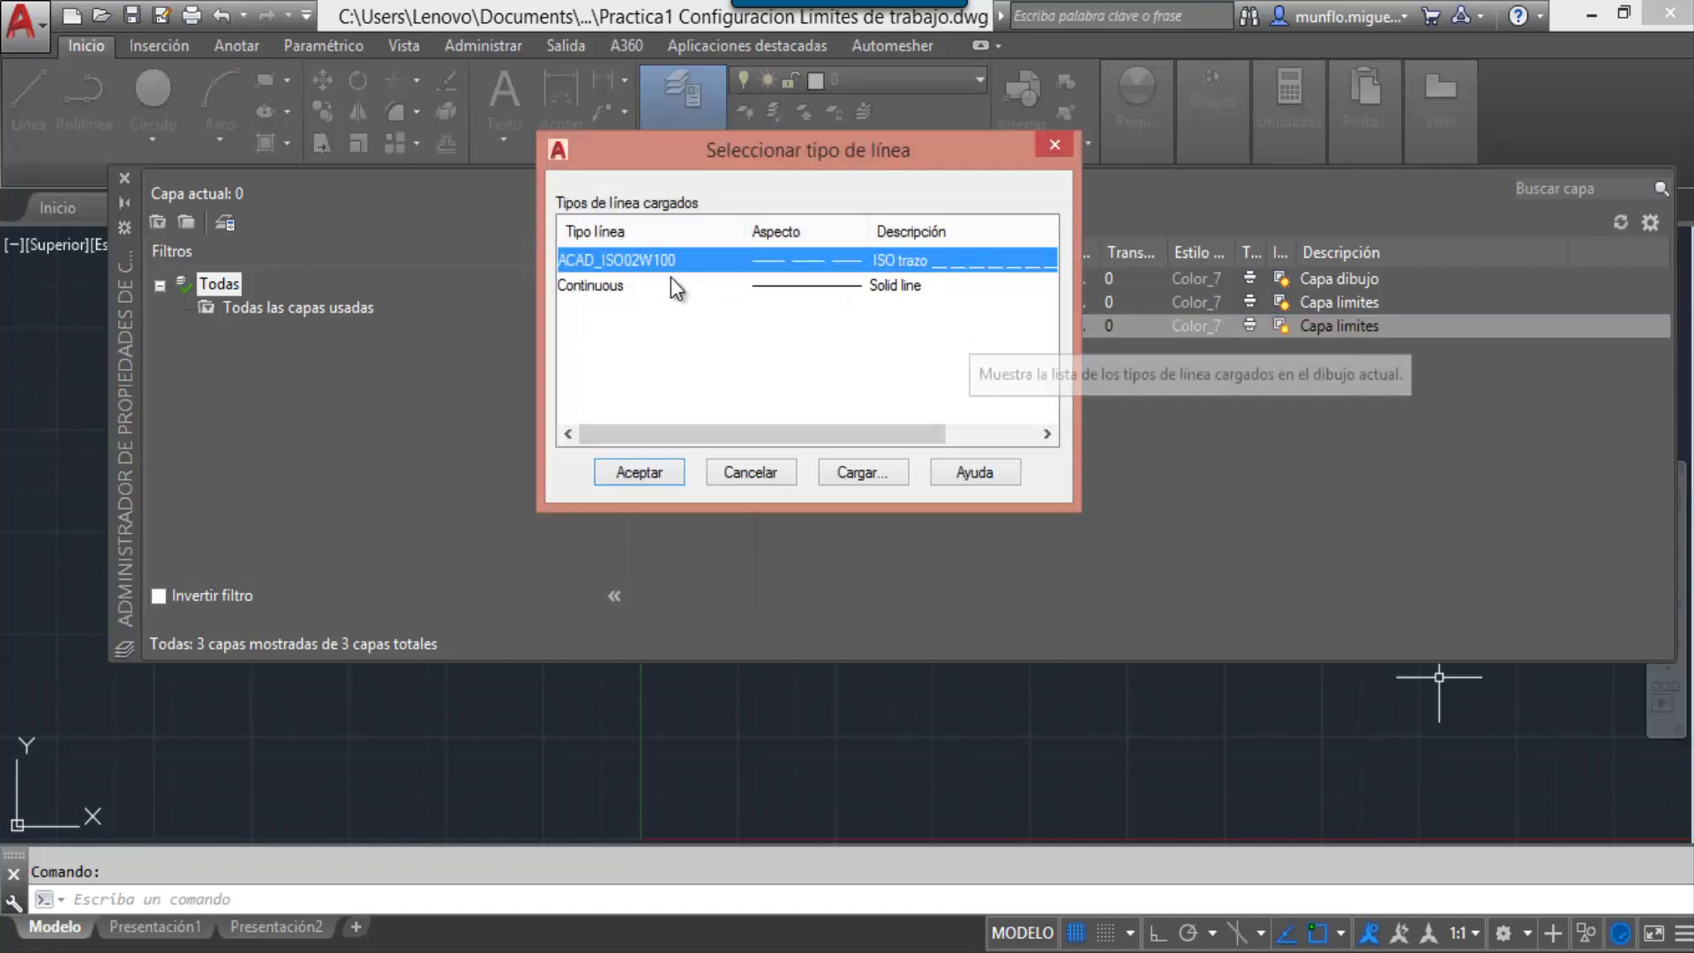
click(611, 286)
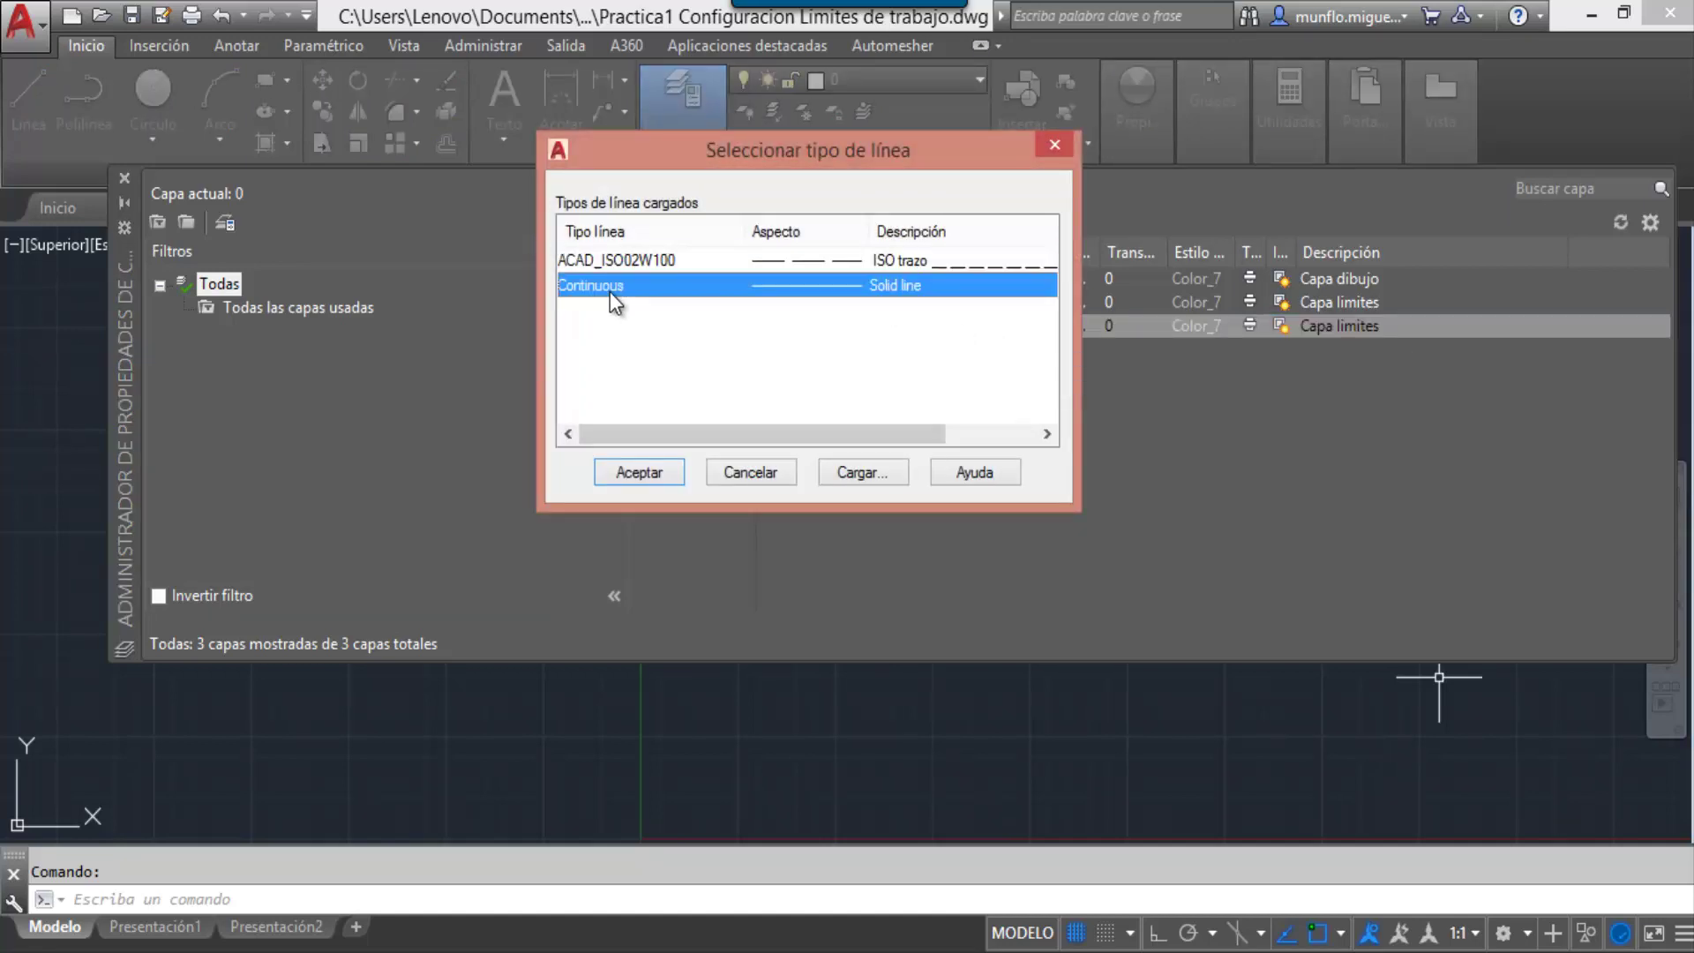
click(640, 472)
click(1057, 309)
click(1057, 309)
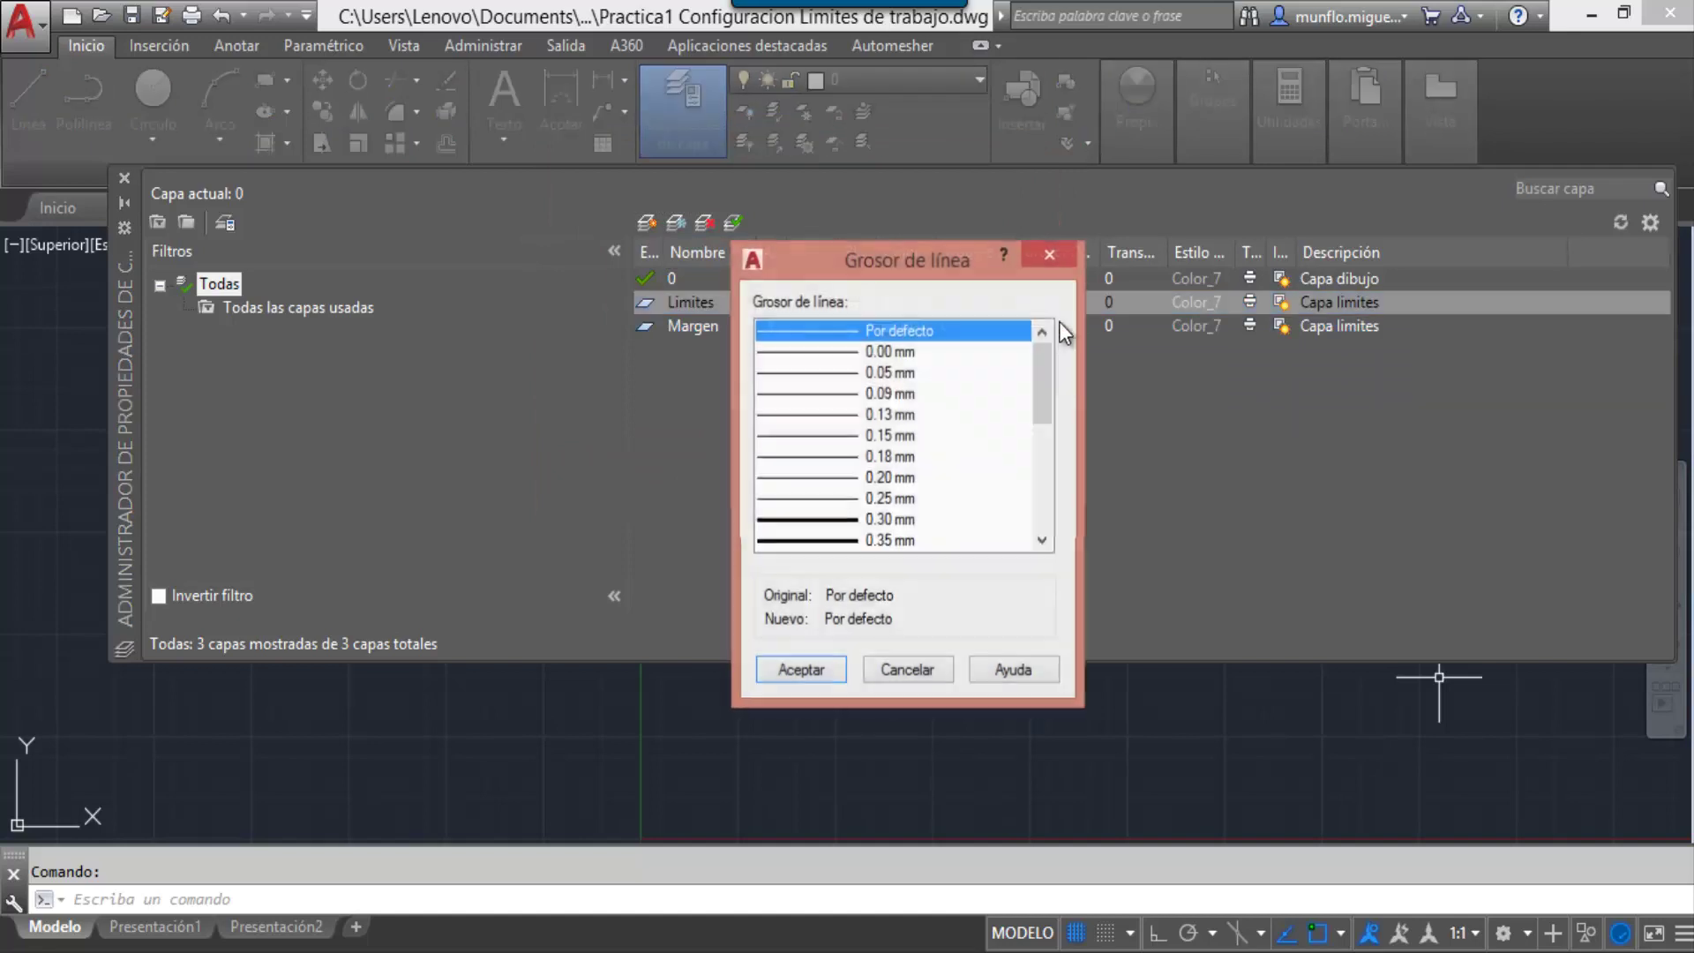
click(1060, 263)
Step: Set the lineweight of the Margen layer to 1.00 mm
click(1046, 326)
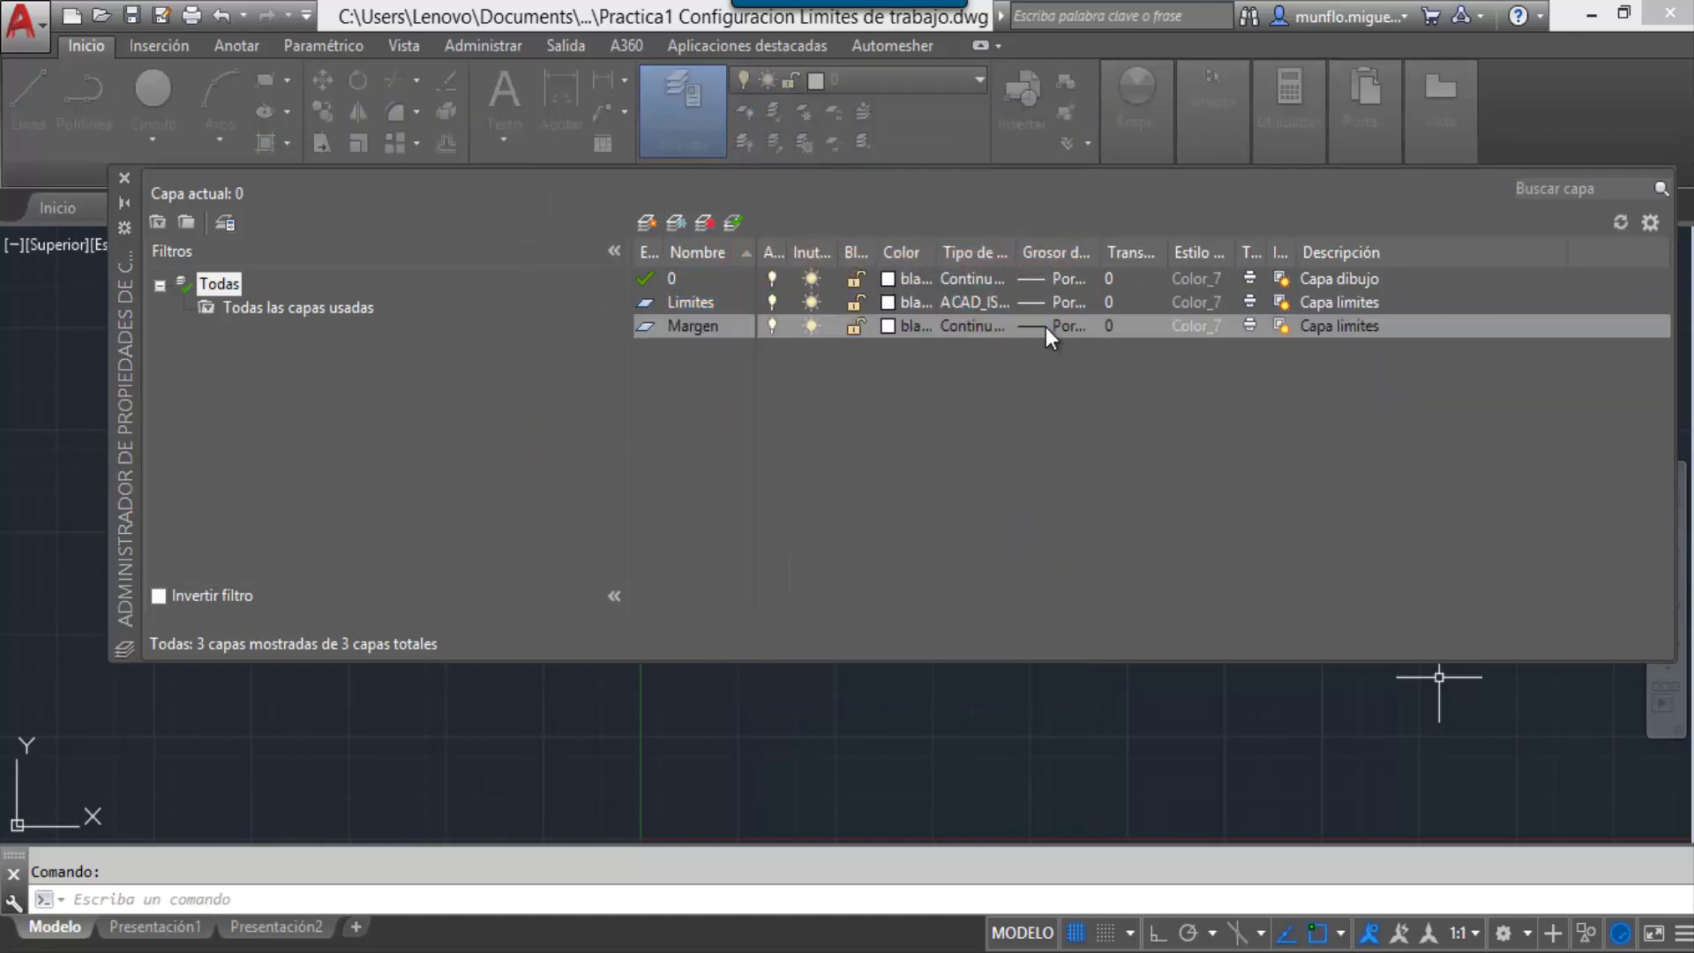
click(1045, 326)
drag(1038, 390, 1043, 496)
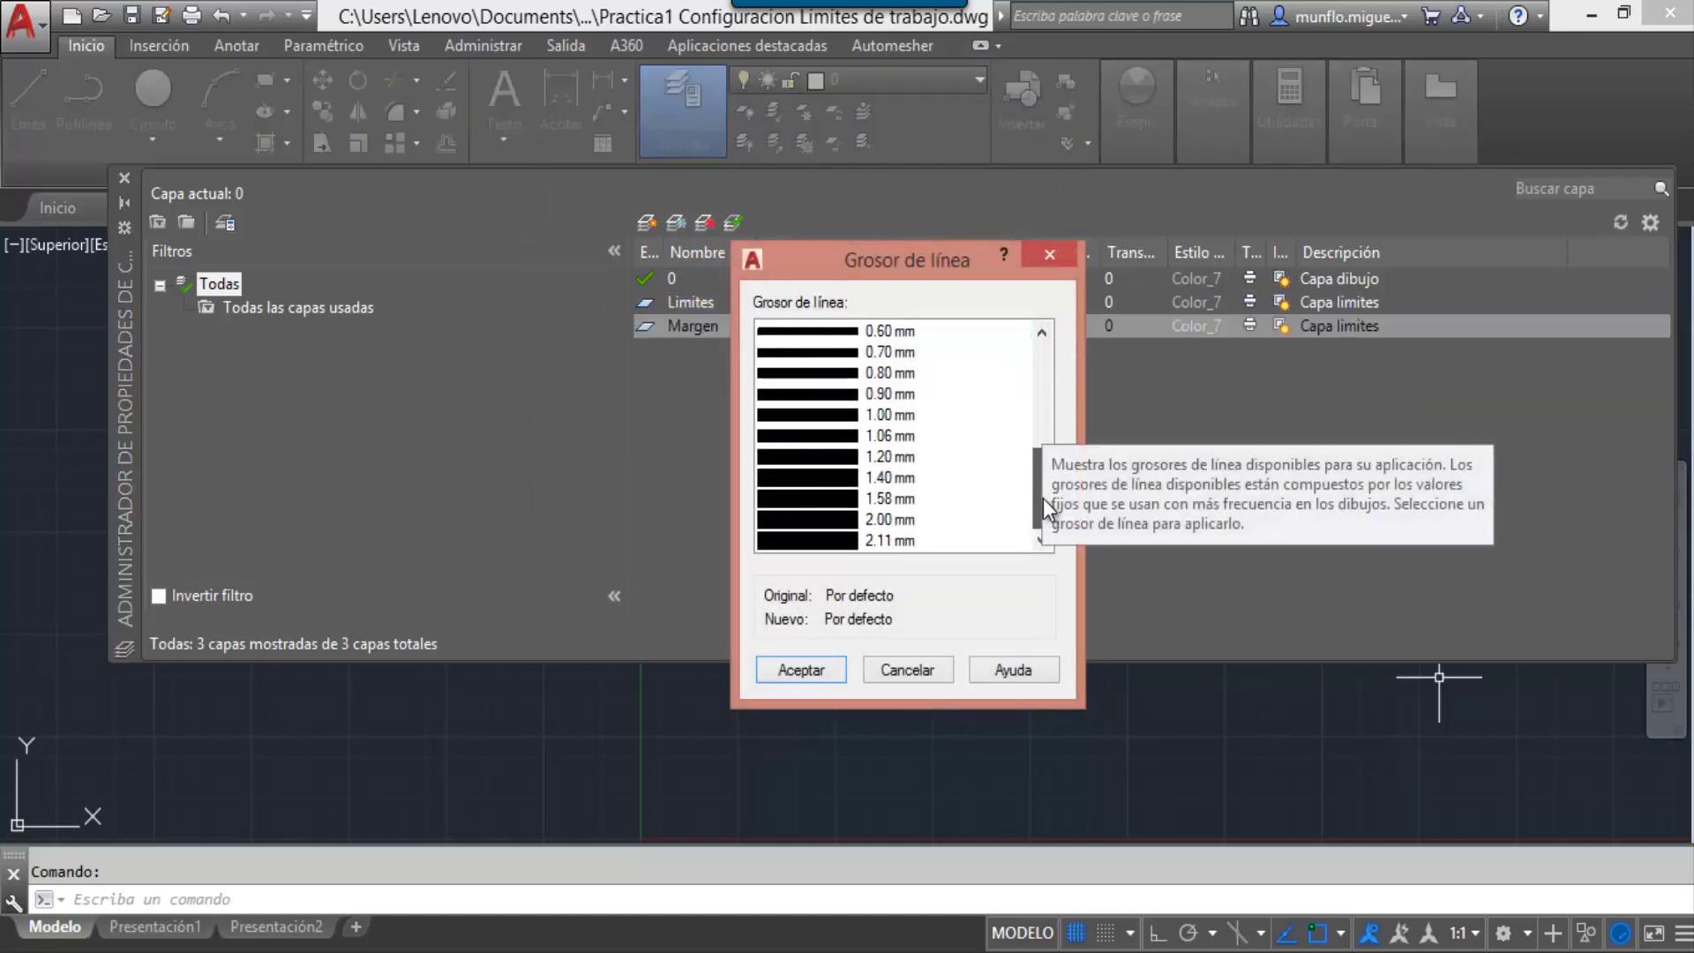
click(834, 413)
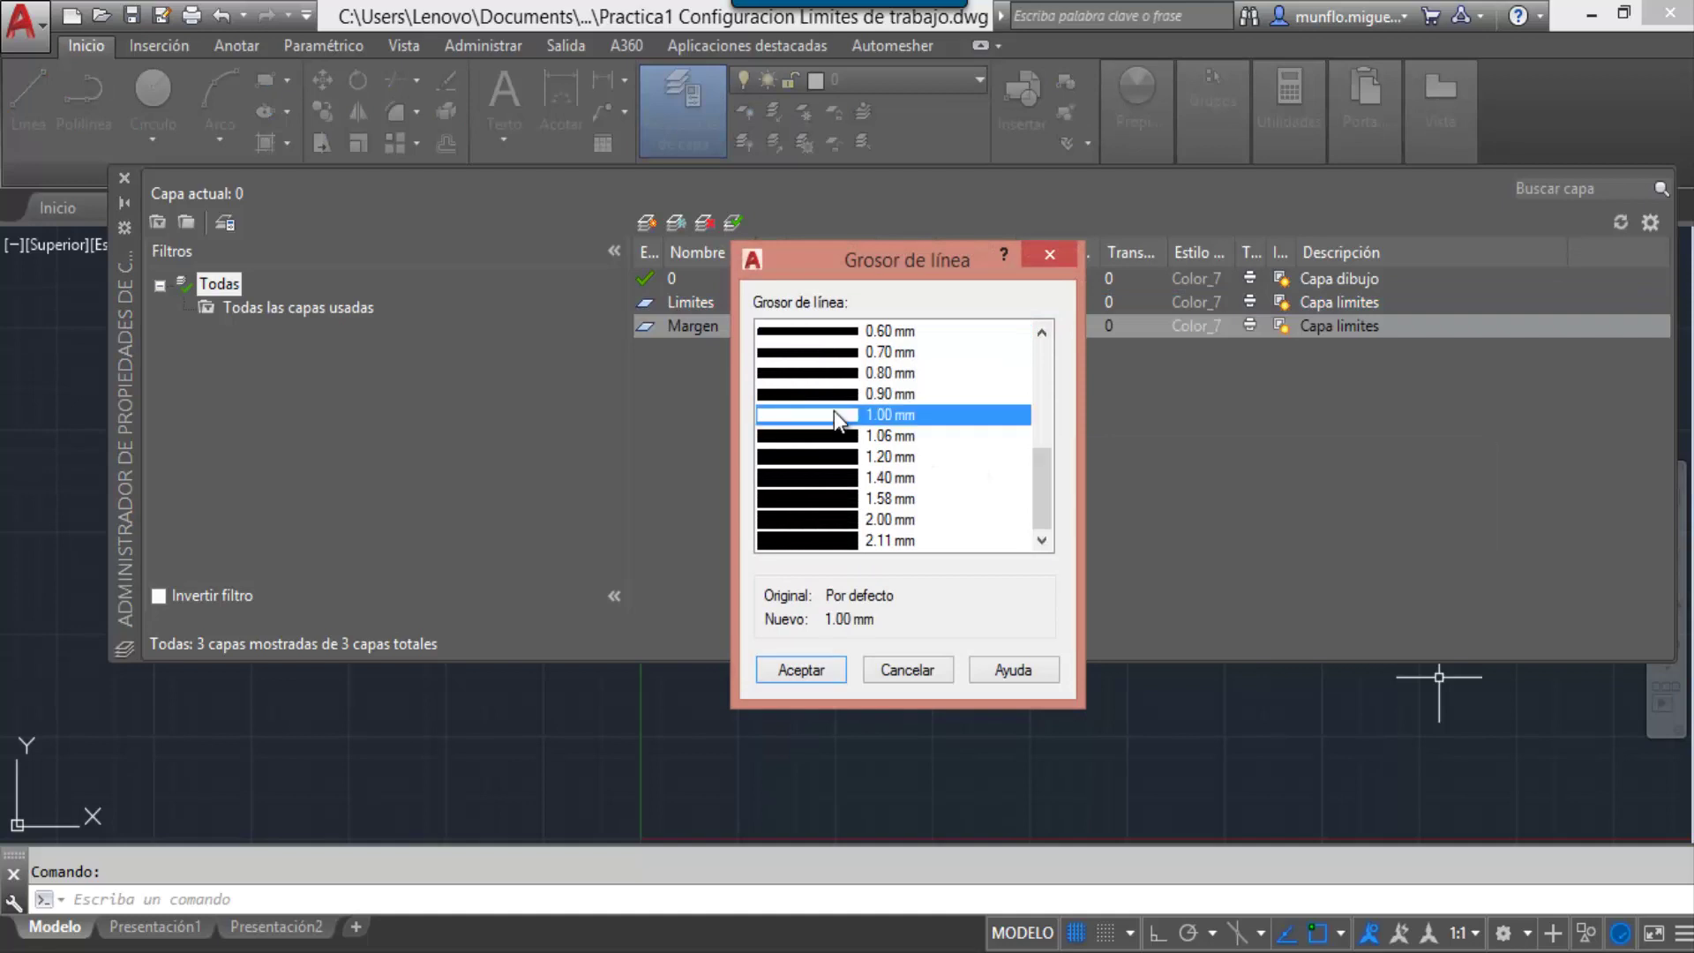
click(825, 669)
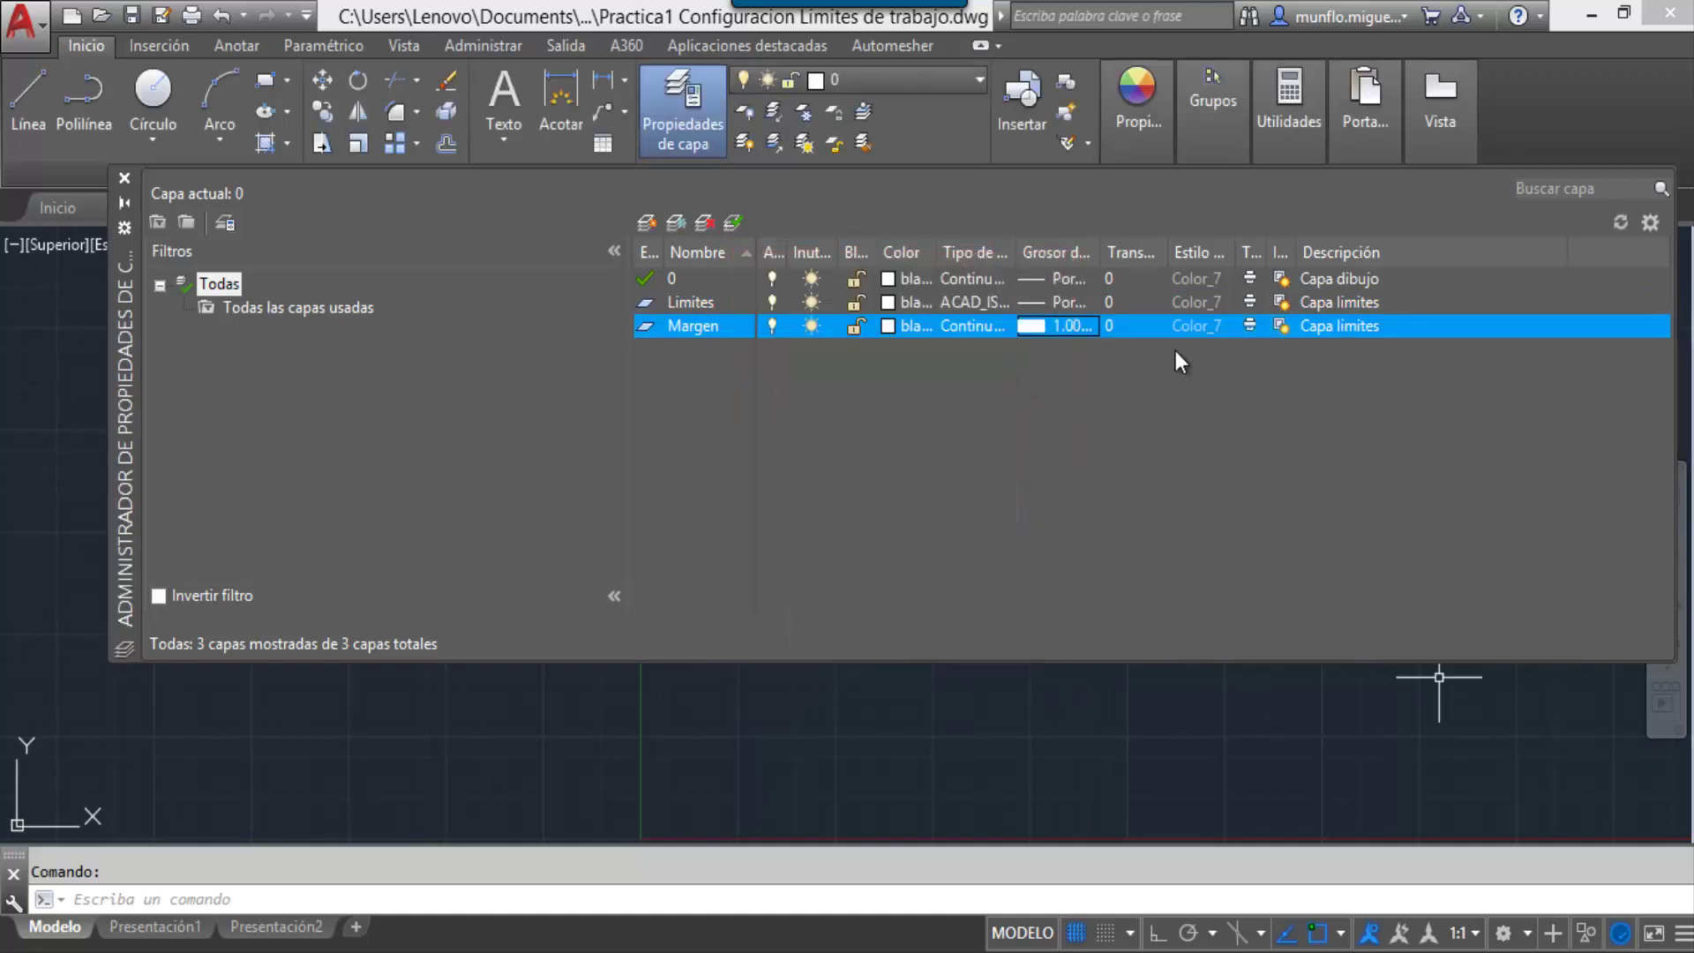
Step: Change the description of the Margen layer to "Capa margen"
click(1342, 333)
click(1381, 327)
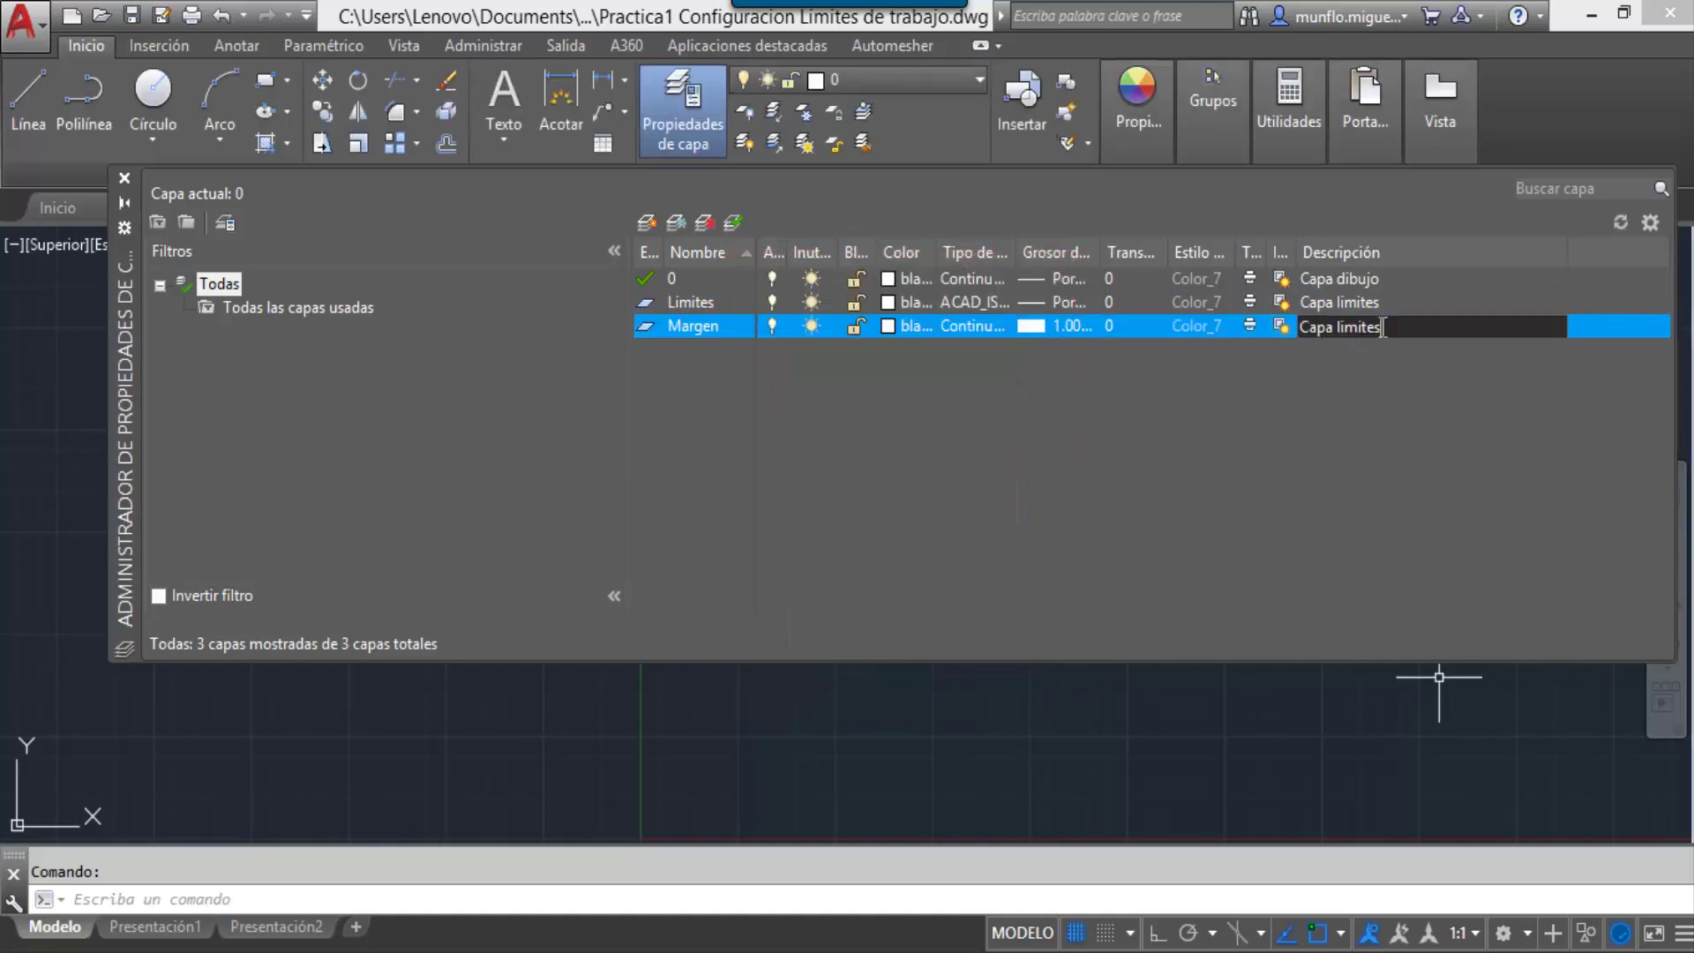
key(BackSpace)
key(BackSpace)
key(BackSpace)
key(BackSpace)
key(BackSpace)
key(BackSpace)
key(BackSpace)
text(margen)
key(Return)
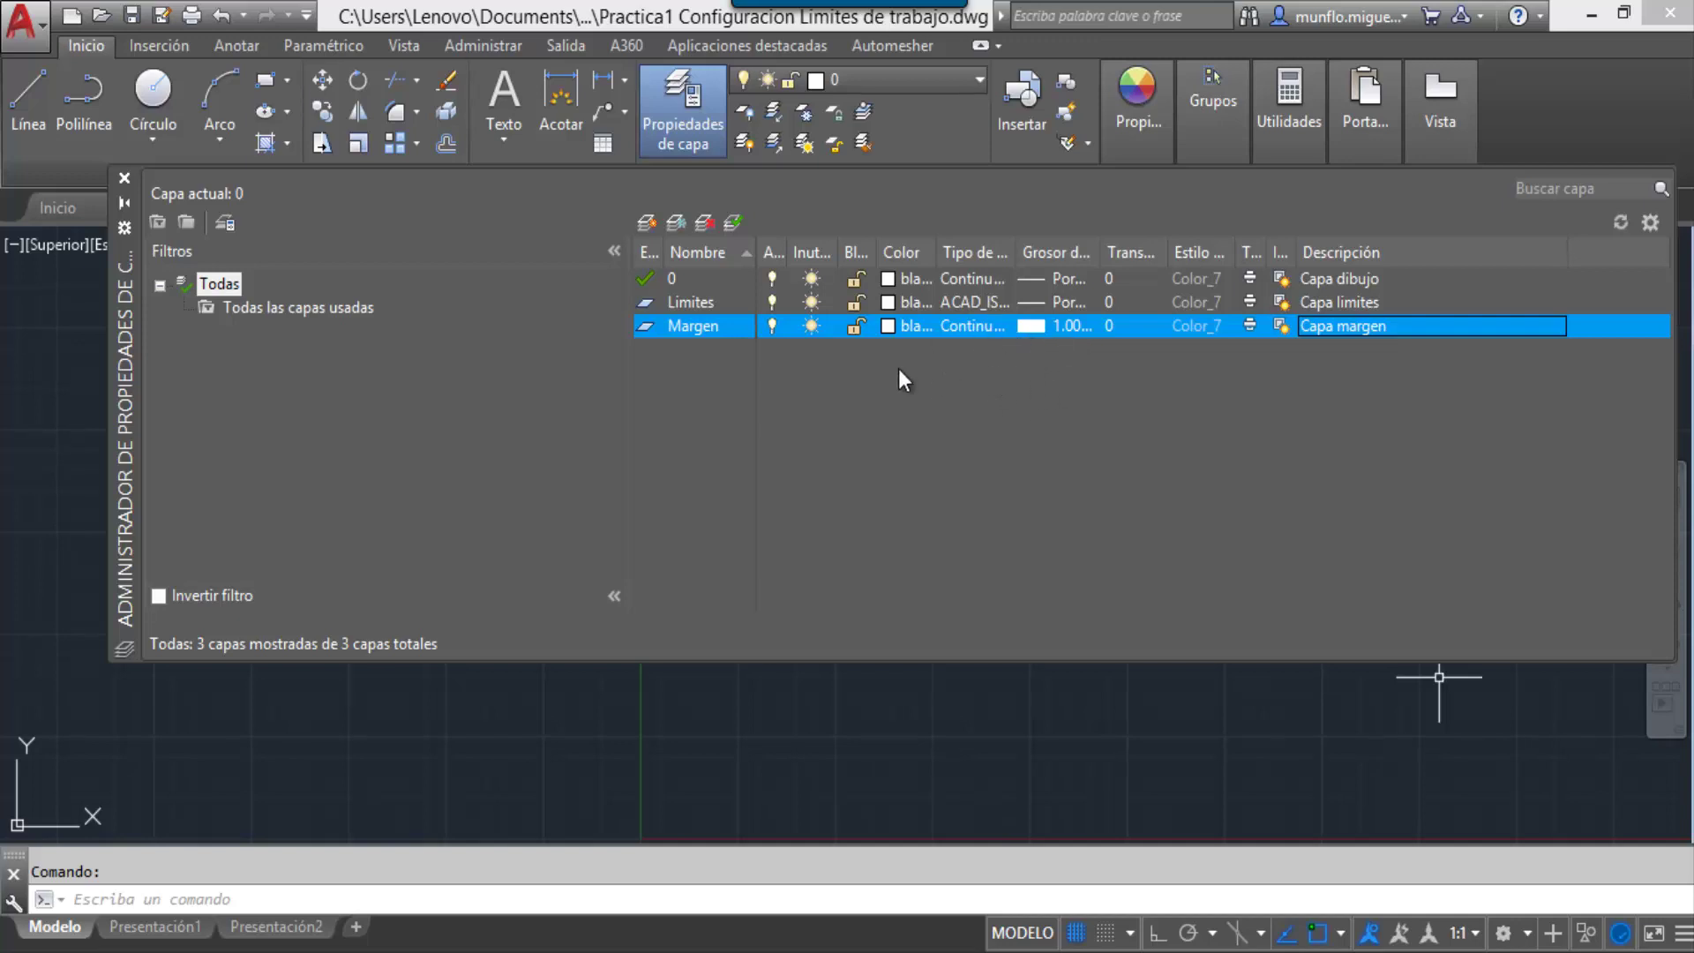
Step: Create a new layer named "Texto" and set its color to green (verde)
click(647, 224)
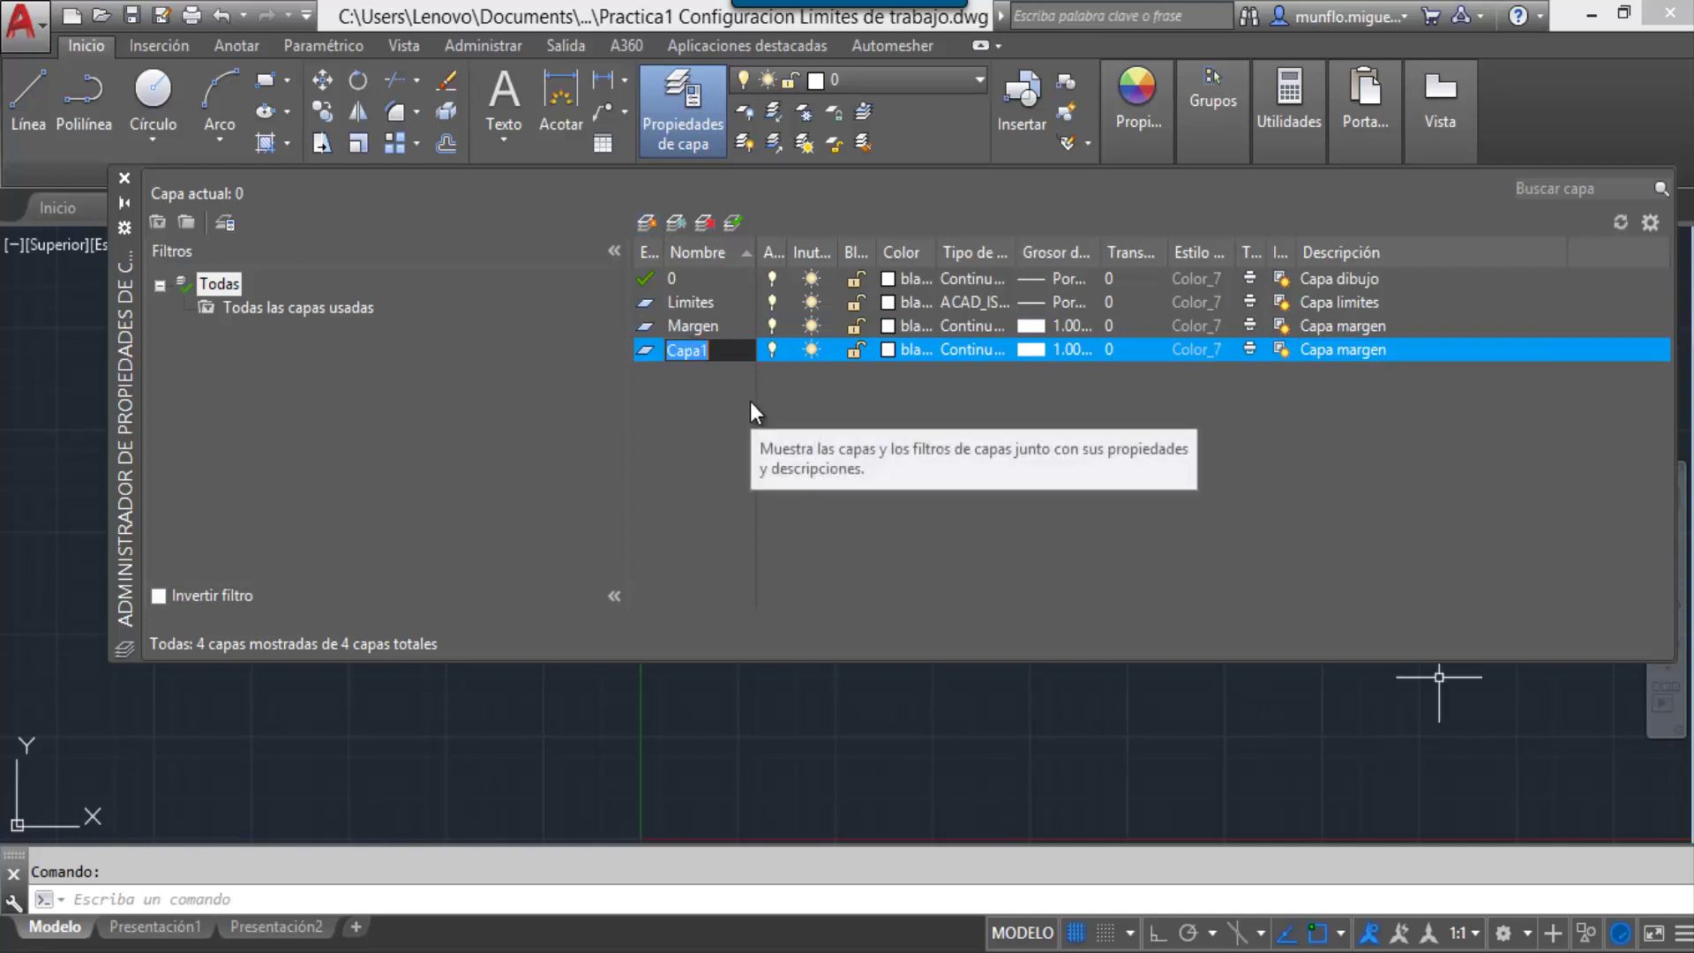
text(Texto)
key(Return)
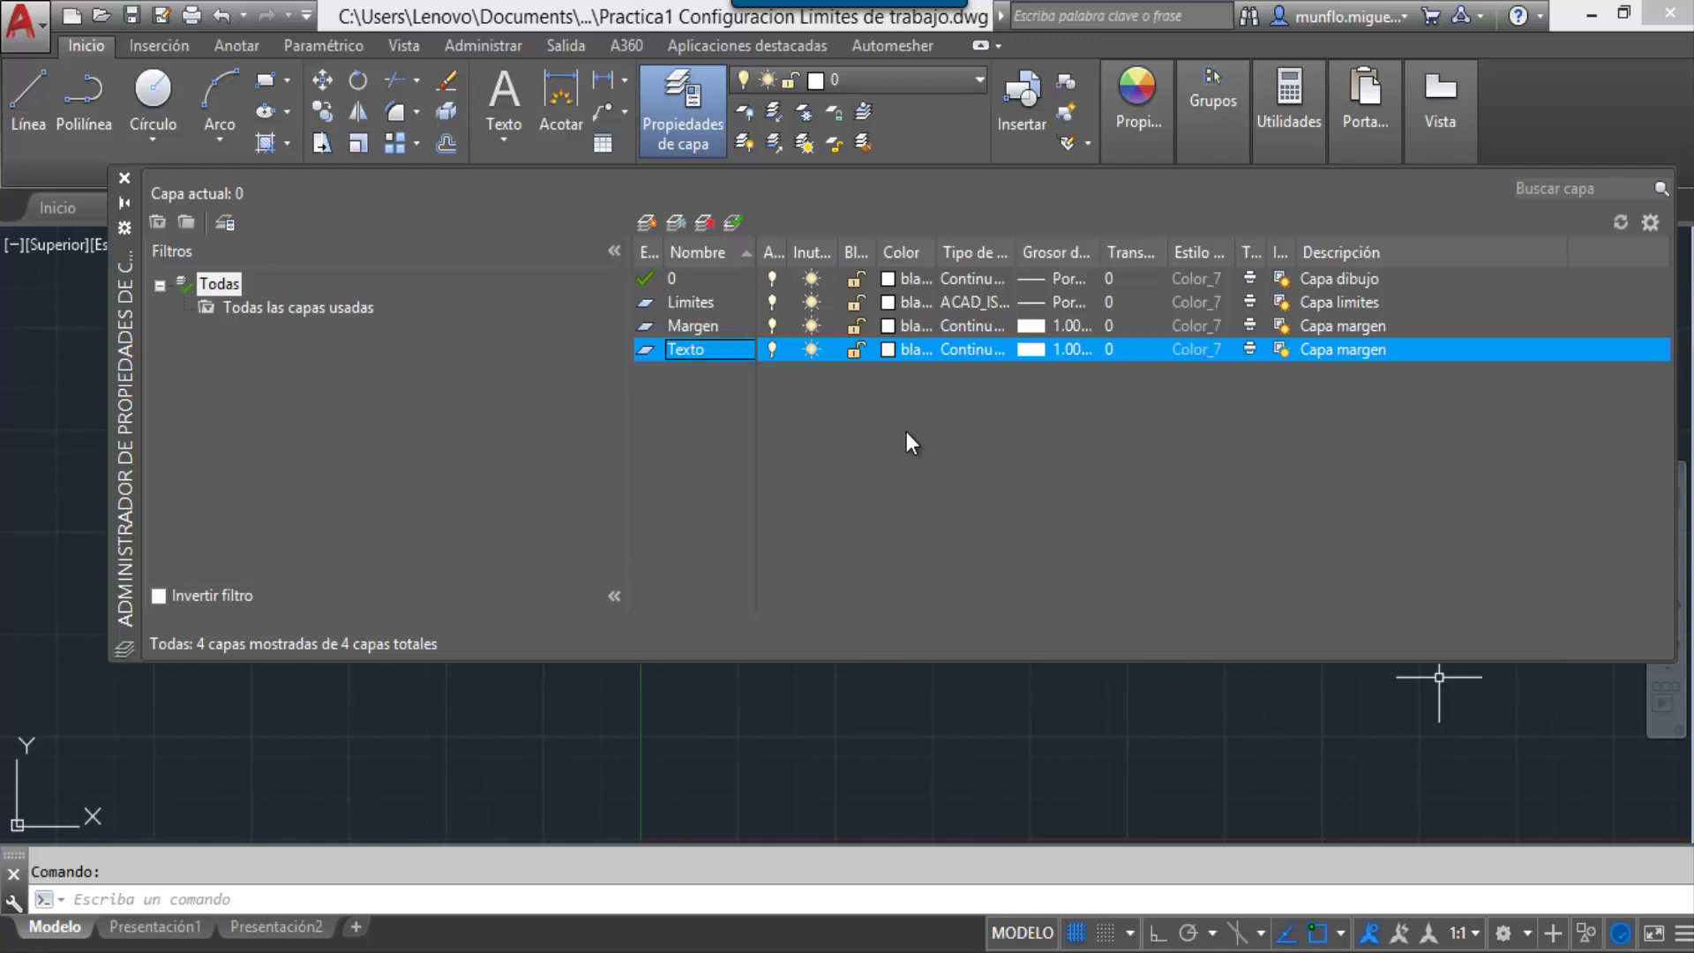
click(892, 351)
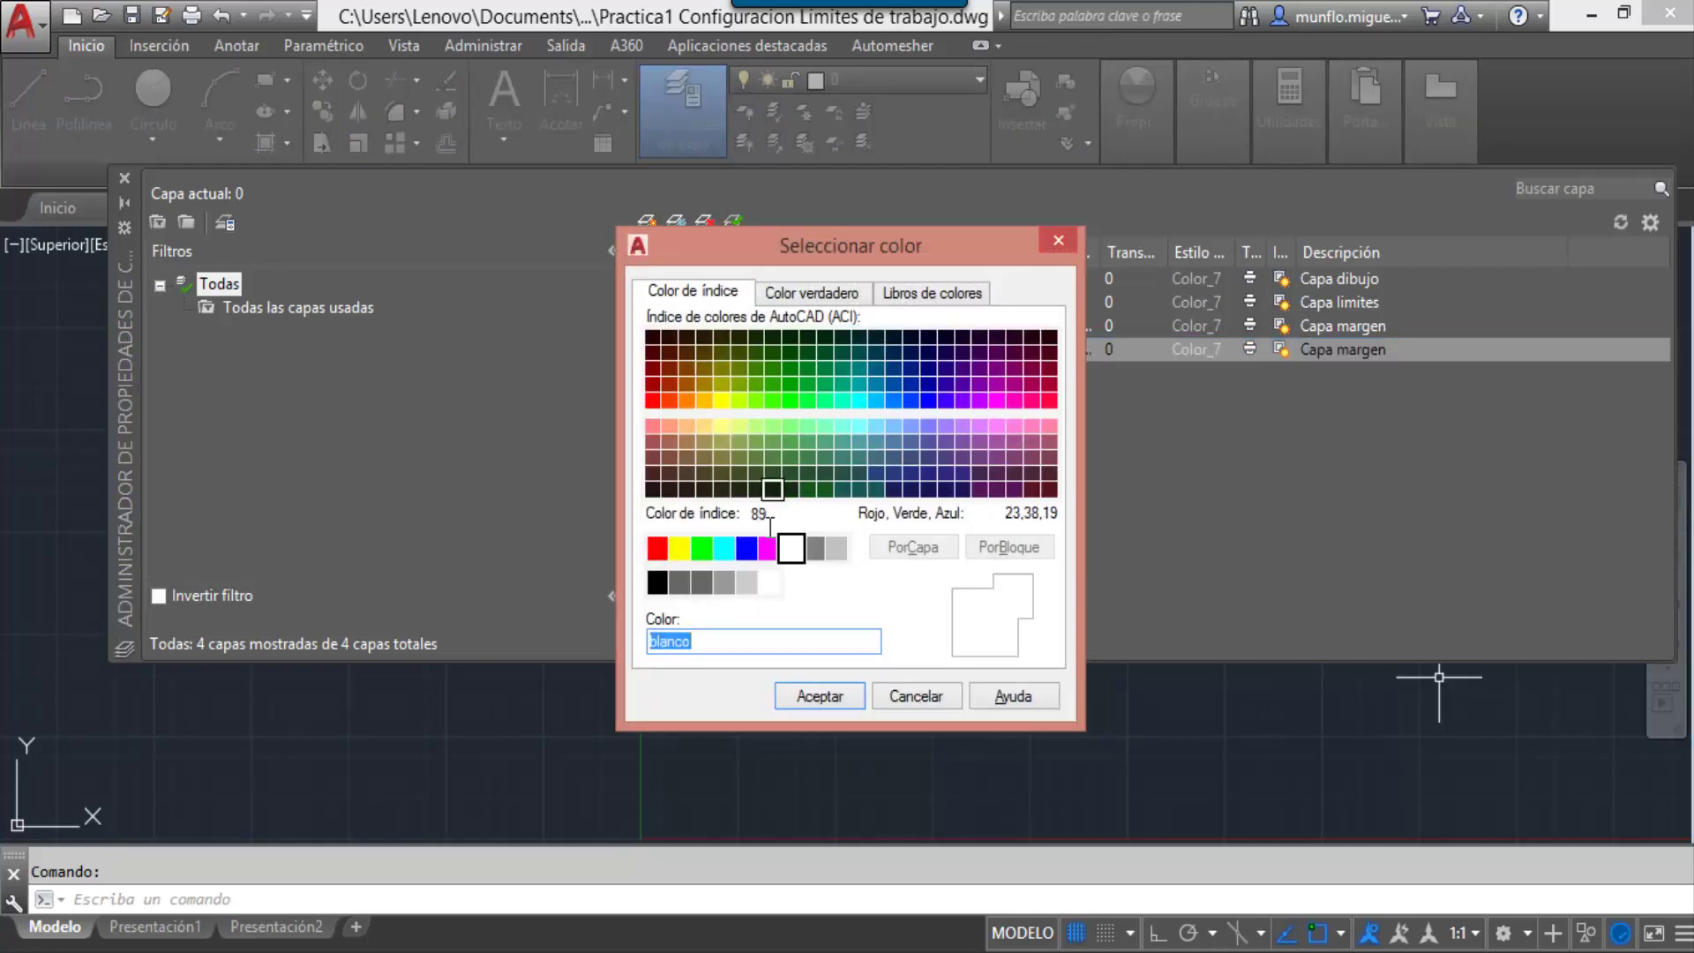
click(703, 548)
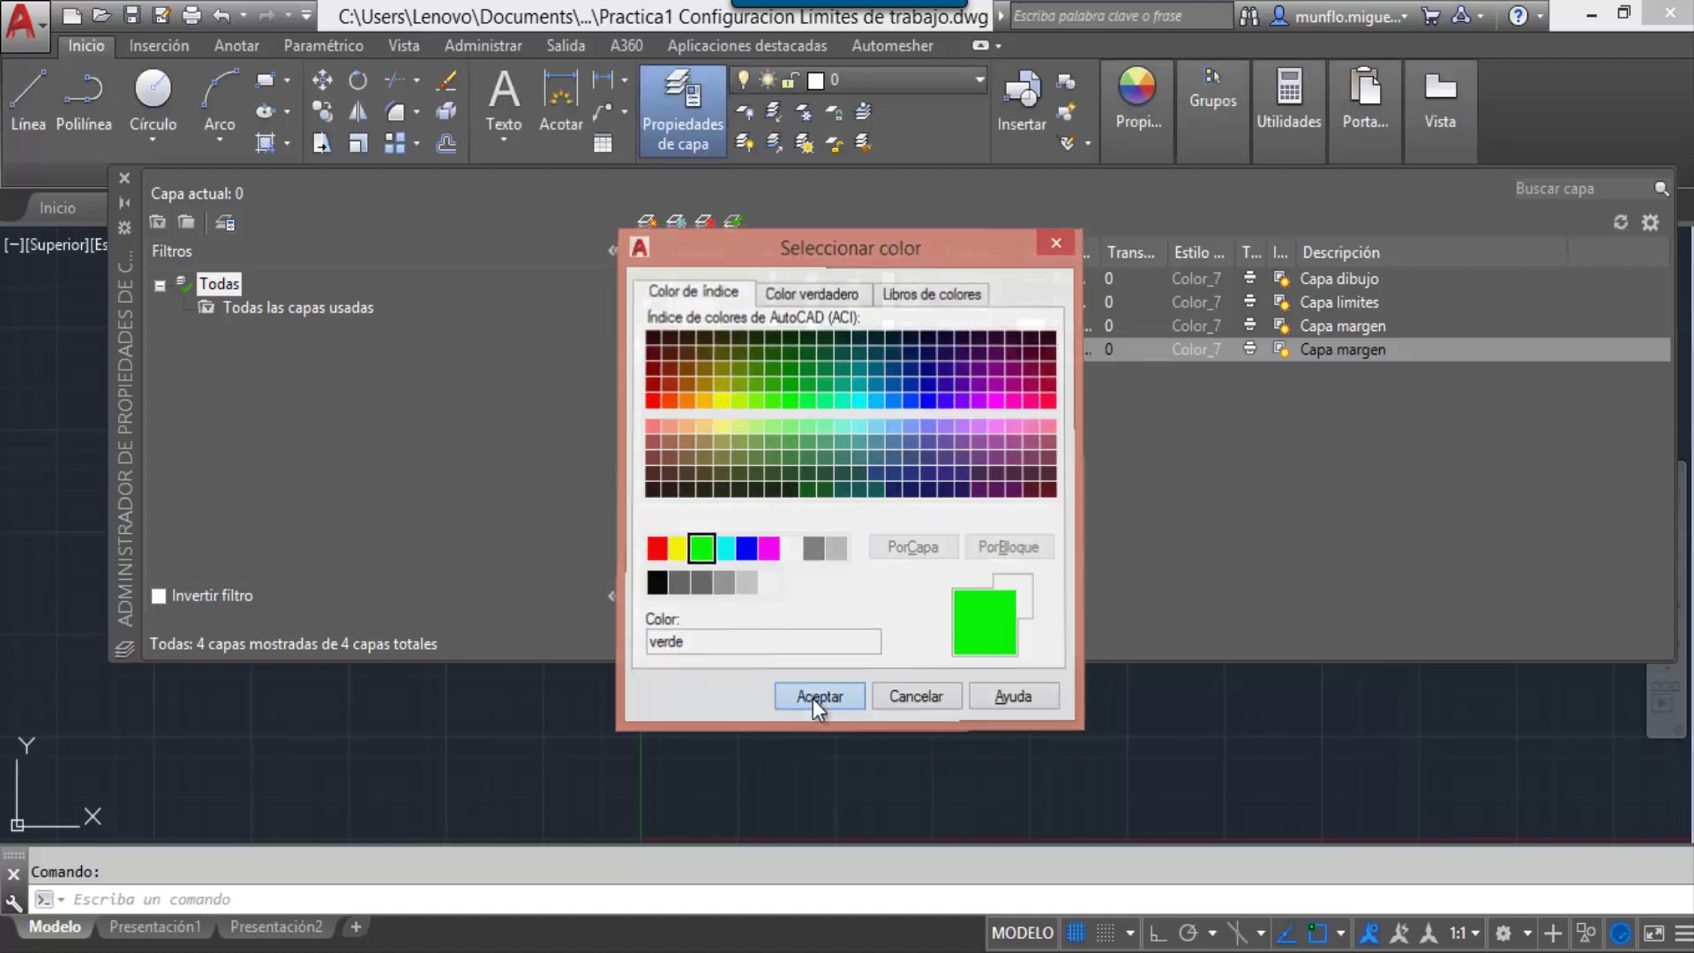
click(815, 697)
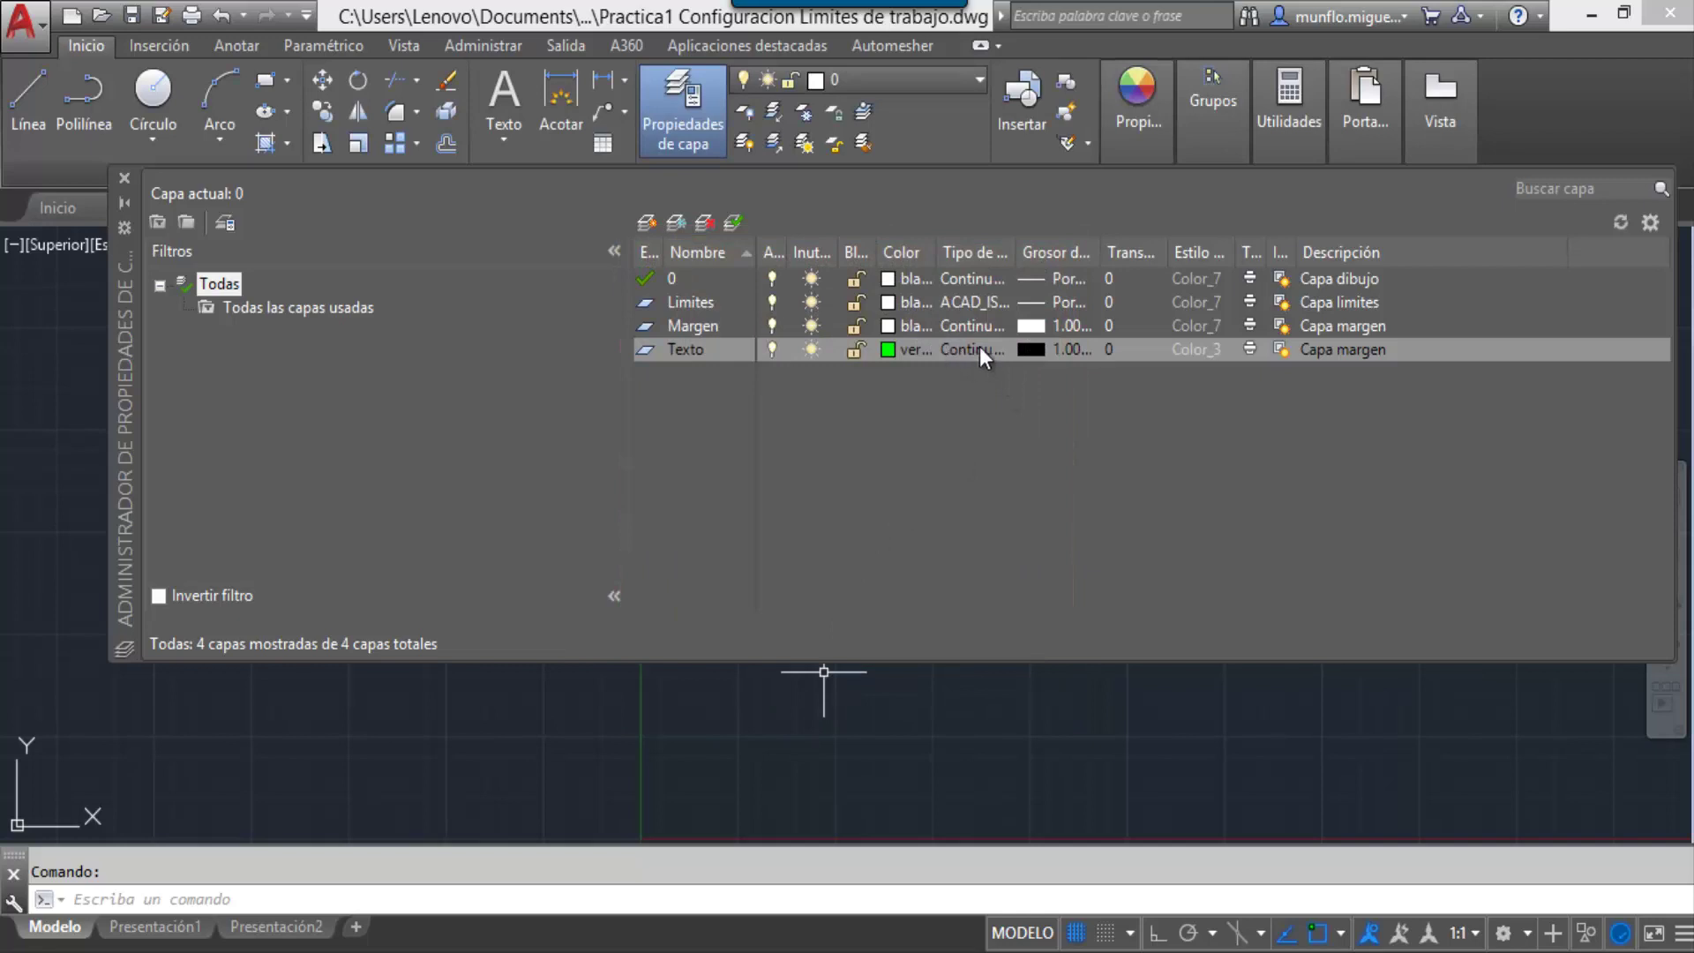
Step: Set the lineweight of the Texto layer to the default (Por defecto)
click(1070, 347)
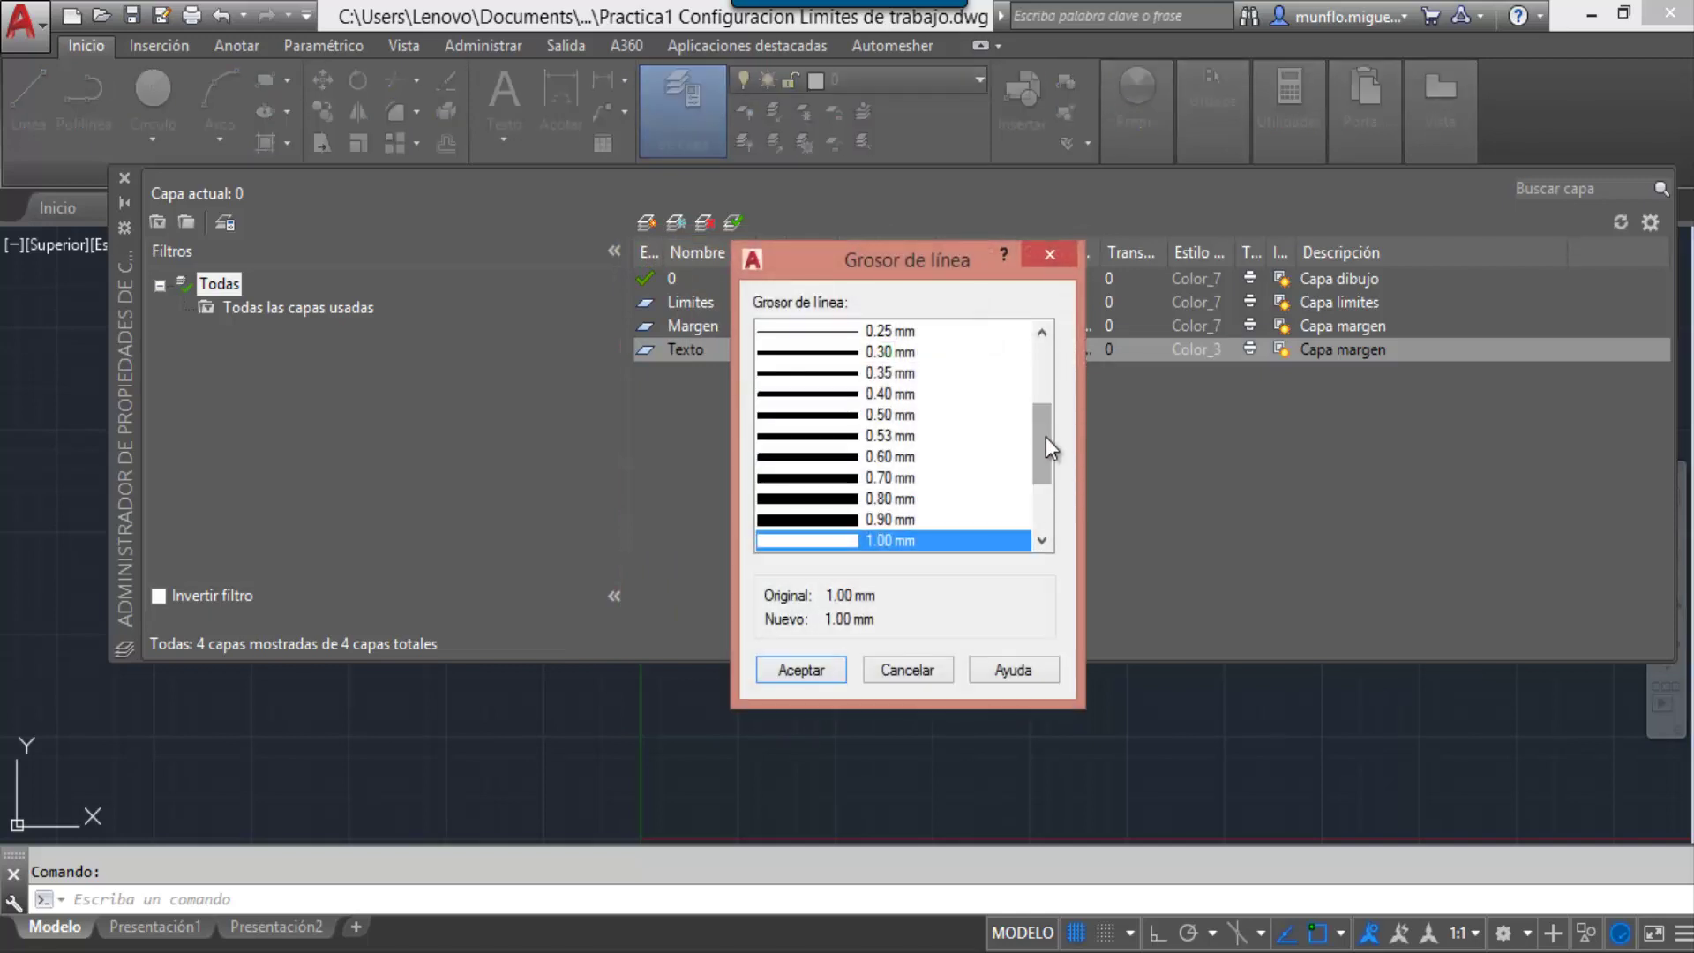
drag(1046, 437, 1045, 353)
click(877, 330)
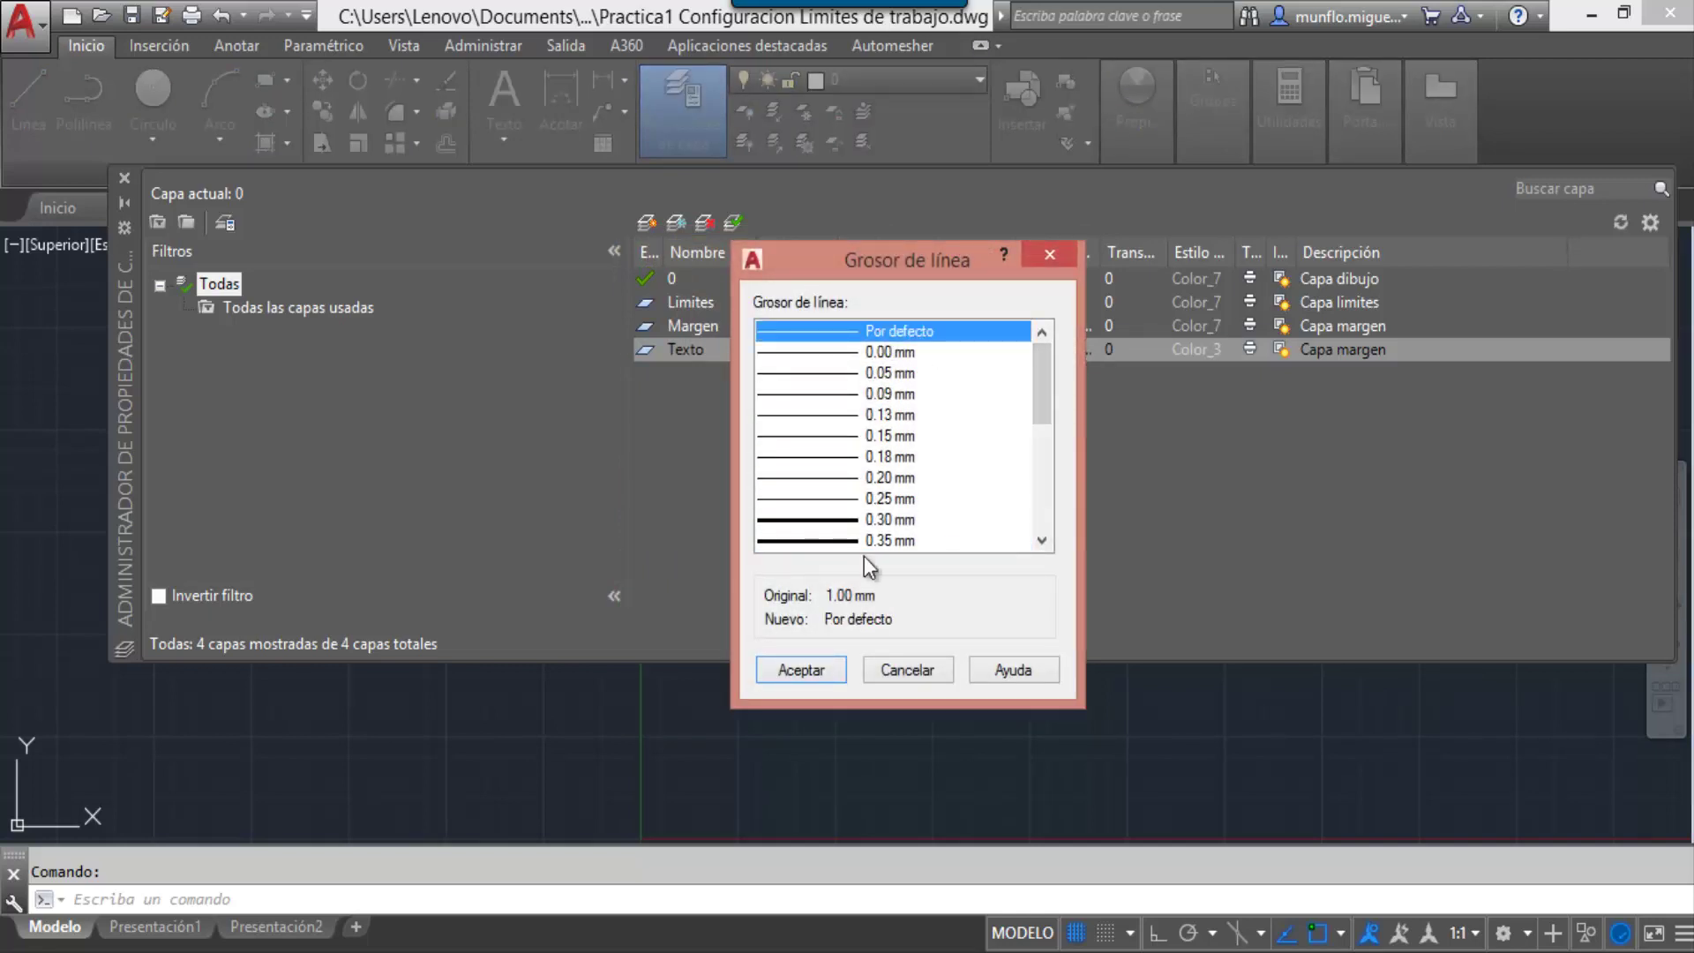
click(805, 673)
Step: Change the description of the Texto layer to "Capa texto"
double_click(1326, 353)
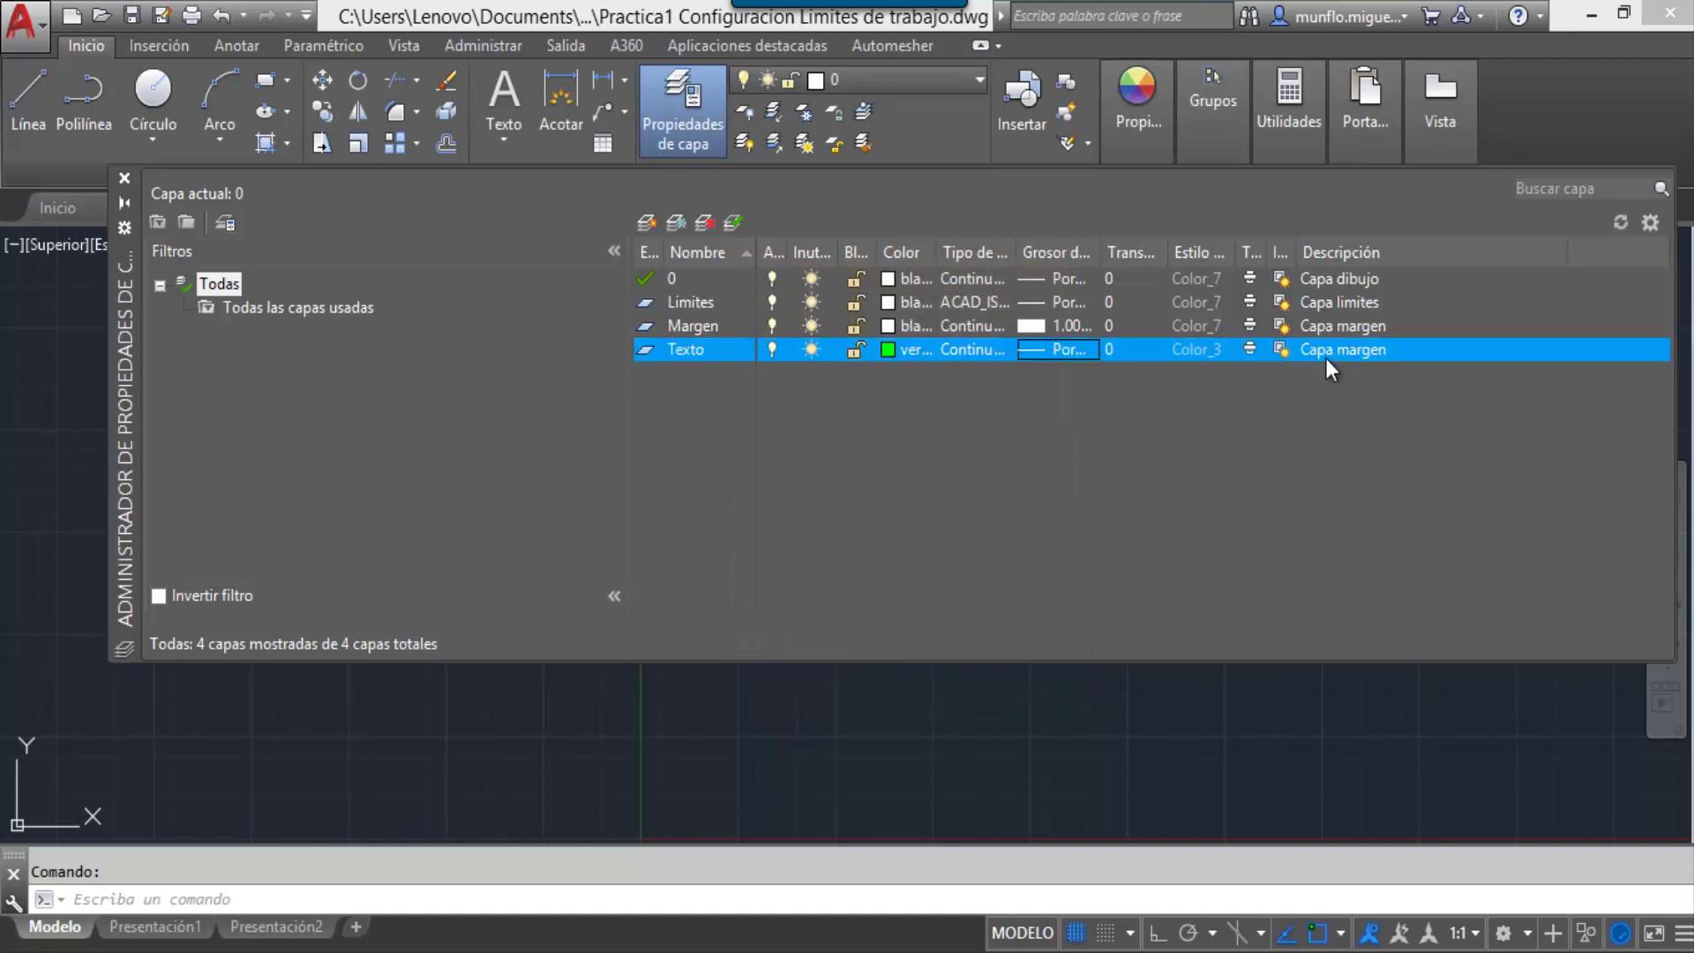
click(1390, 353)
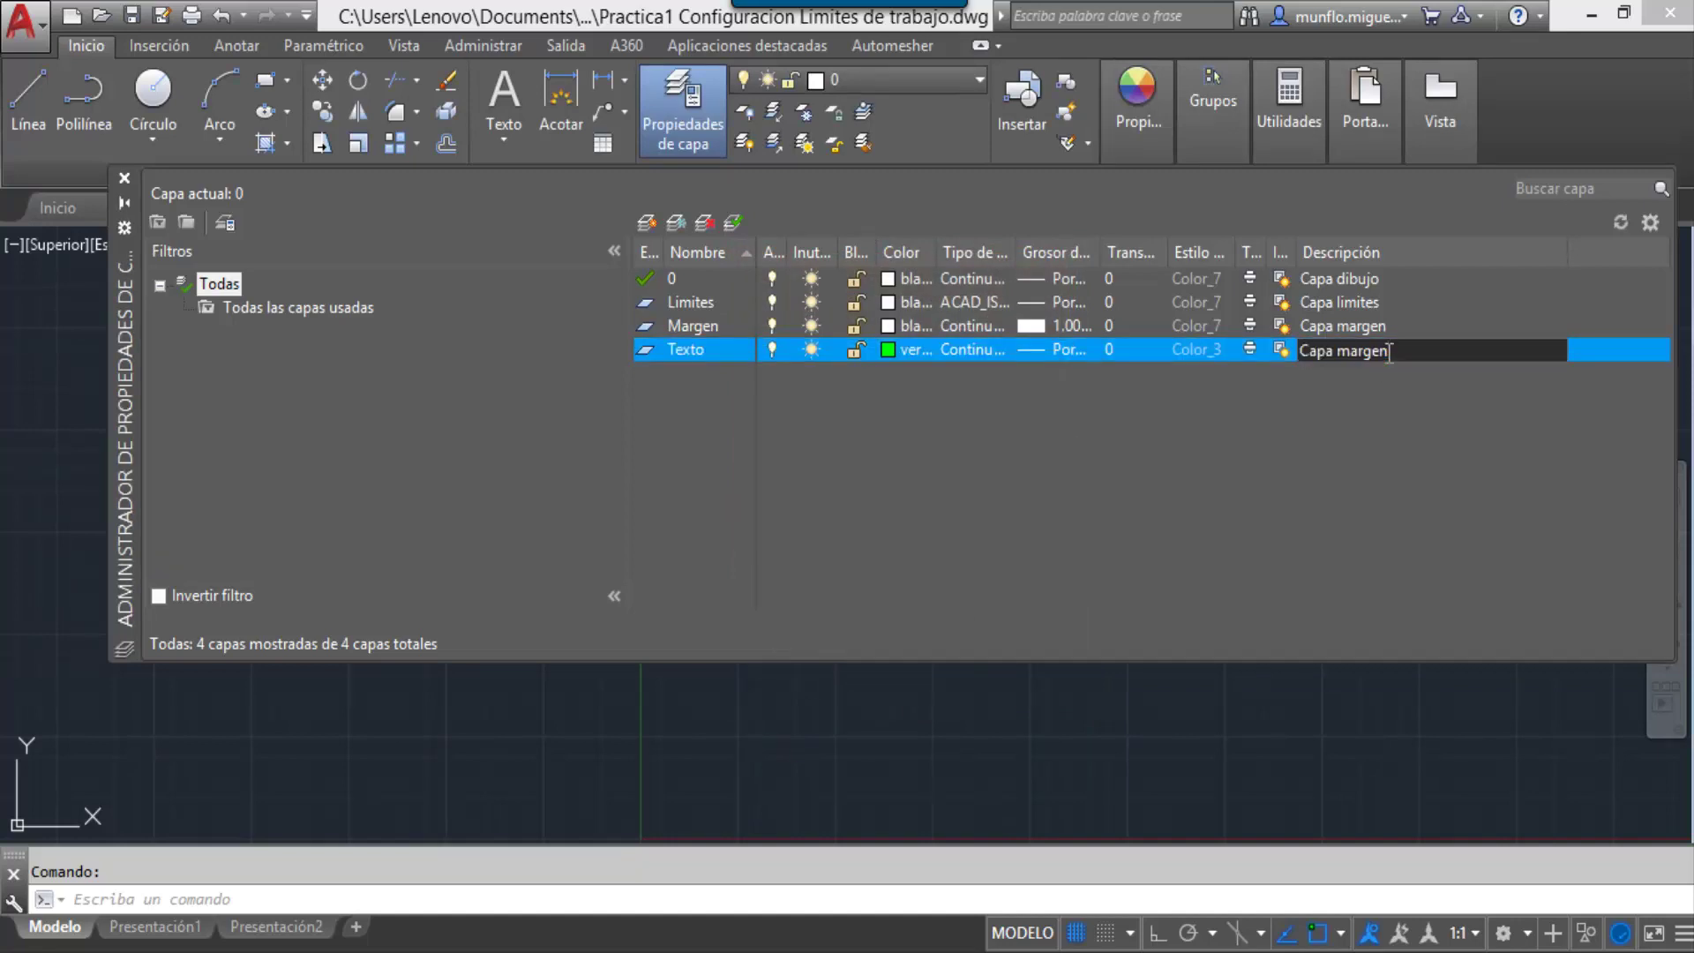
key(BackSpace)
key(BackSpace)
key(BackSpace)
key(BackSpace)
key(BackSpace)
key(BackSpace)
text(texto)
key(Return)
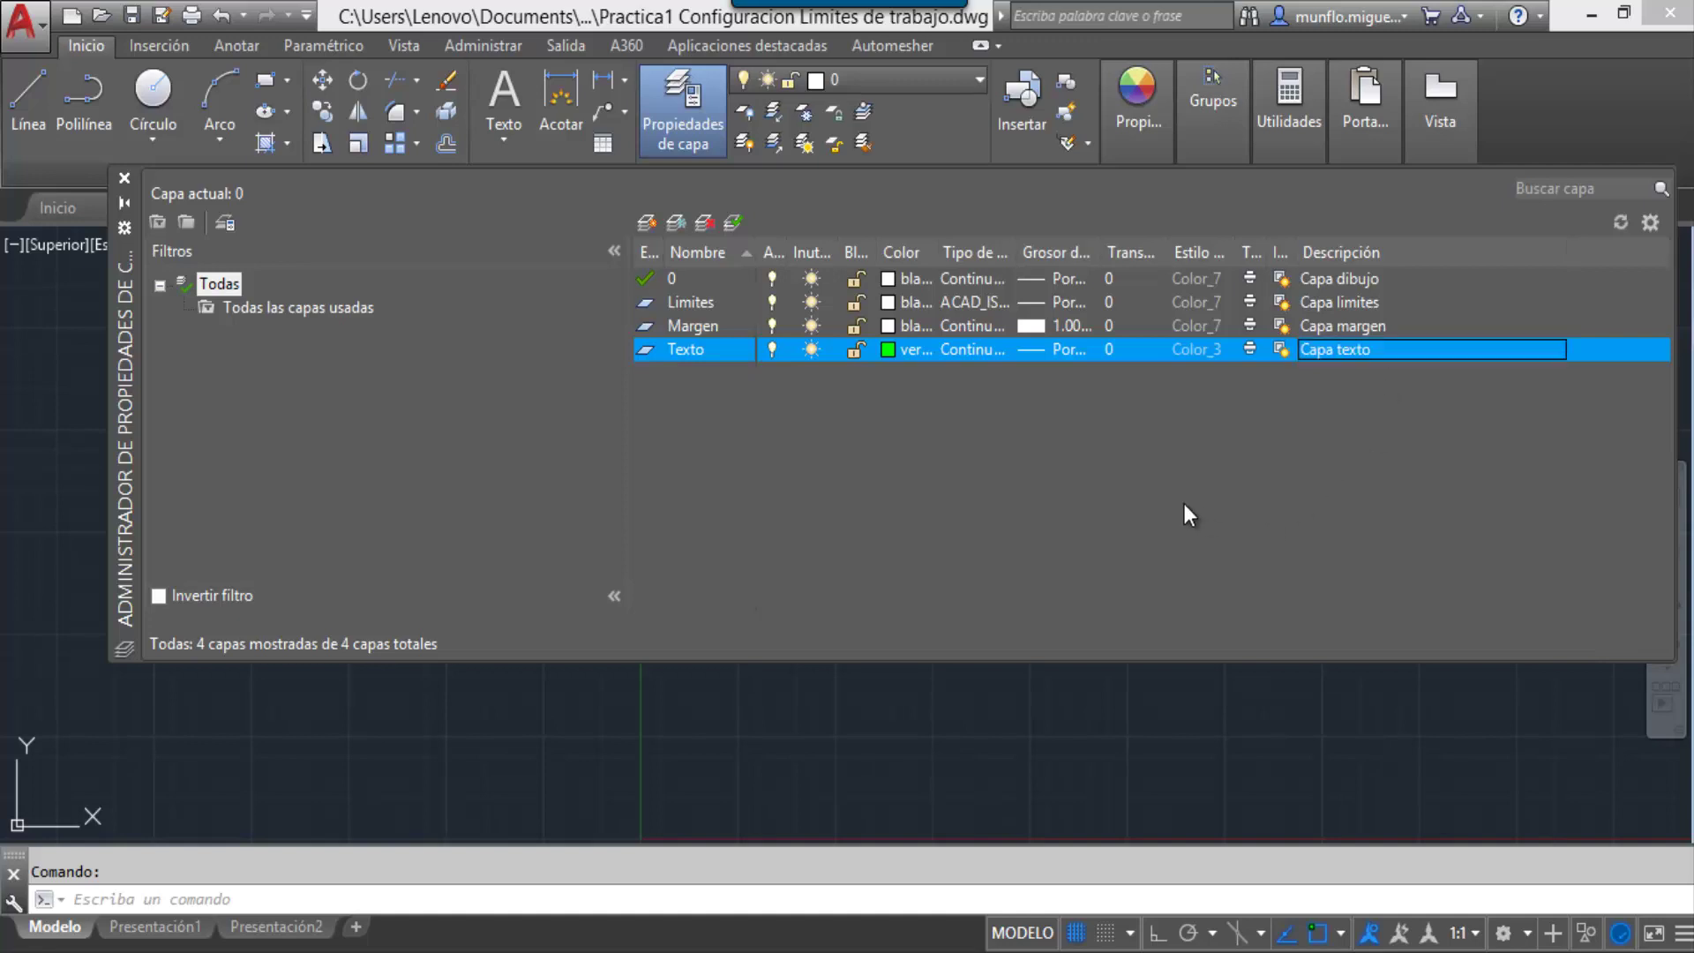
Step: Create a new layer named "Referencias"
click(649, 226)
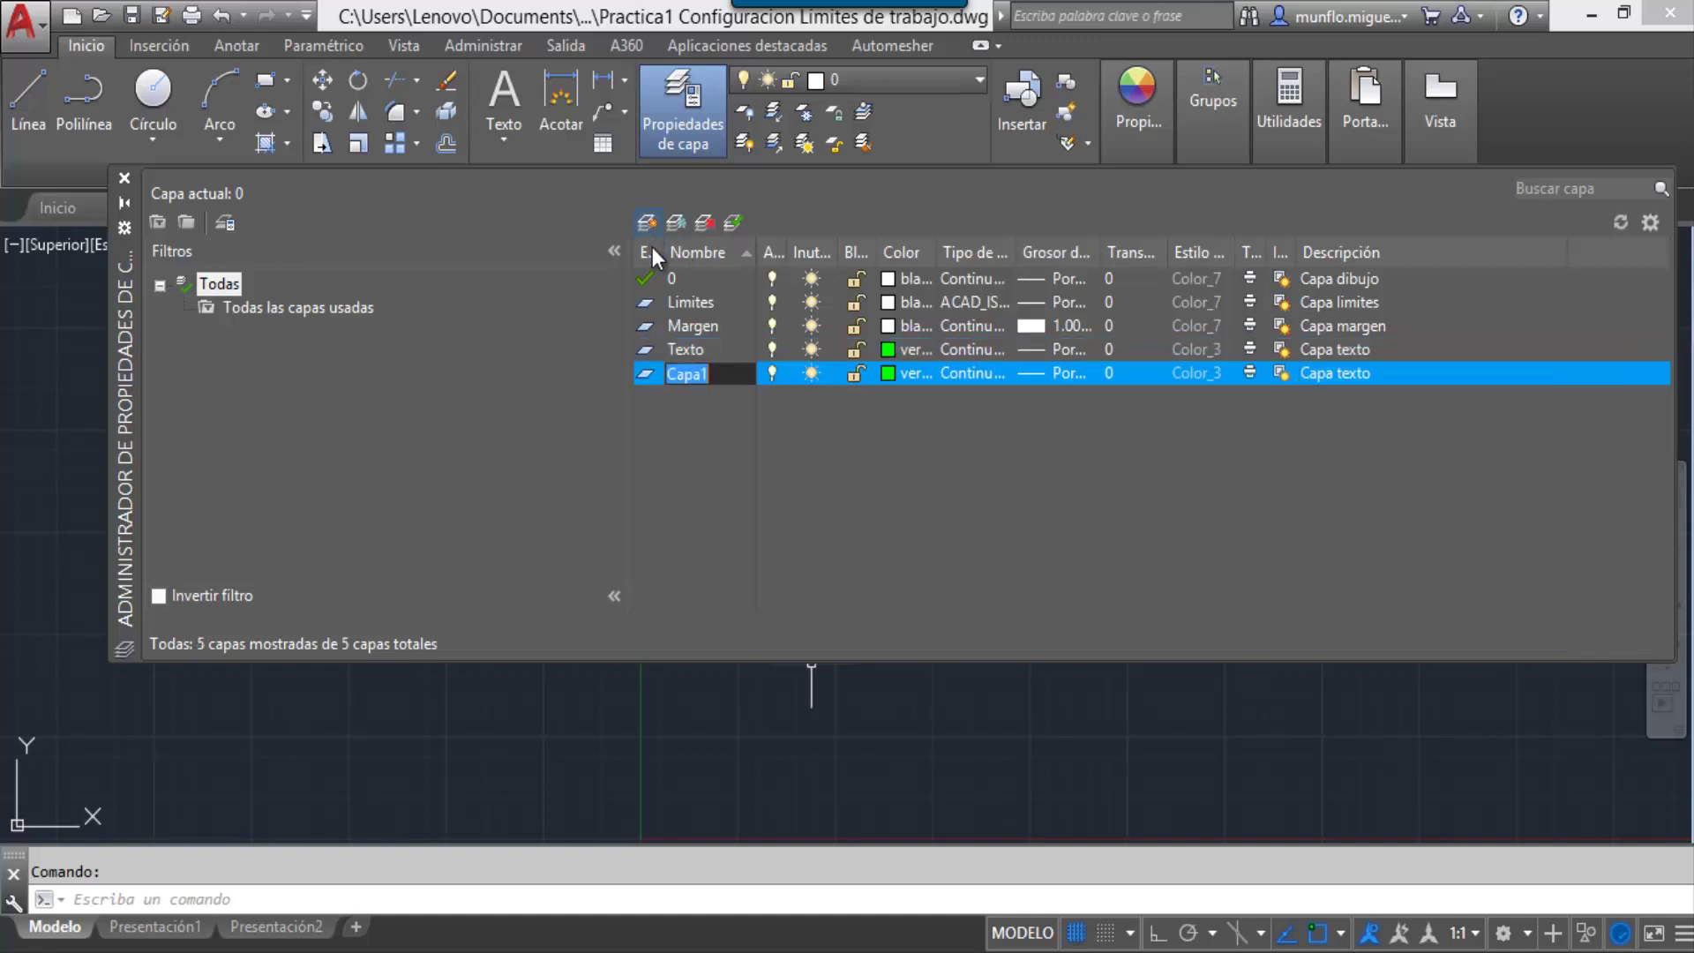
text(Refrenciua)
key(BackSpace)
key(BackSpace)
text(as)
key(Return)
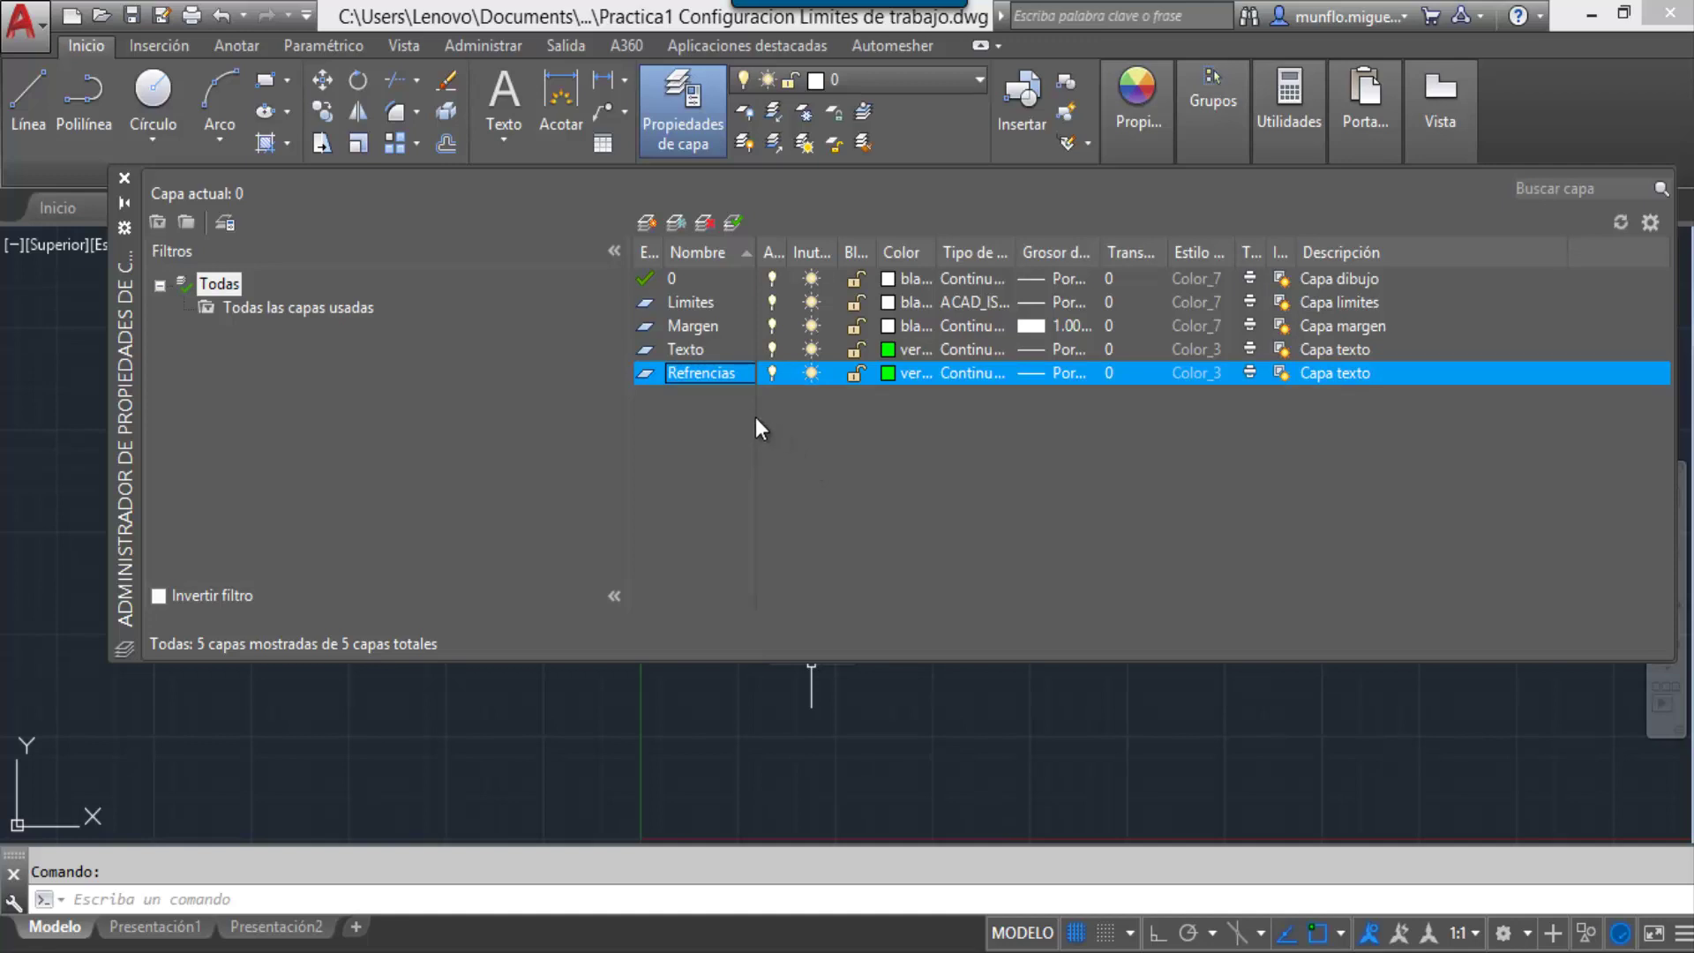
click(699, 373)
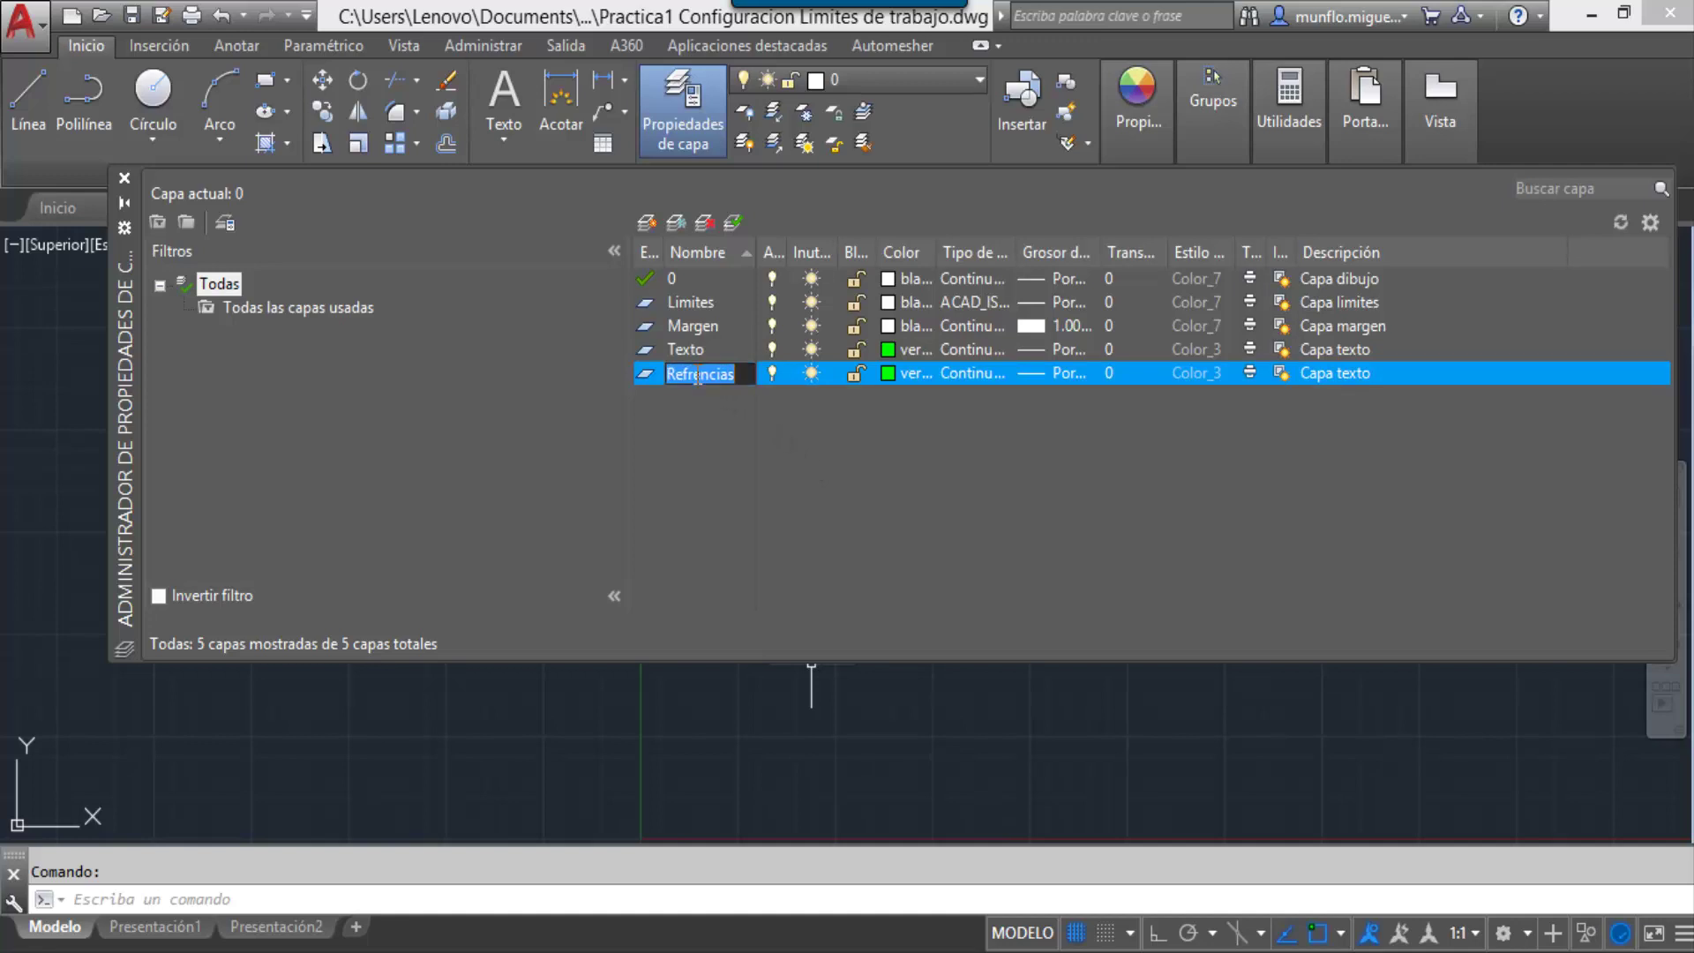
click(698, 374)
key(BackSpace)
text(rr)
key(Return)
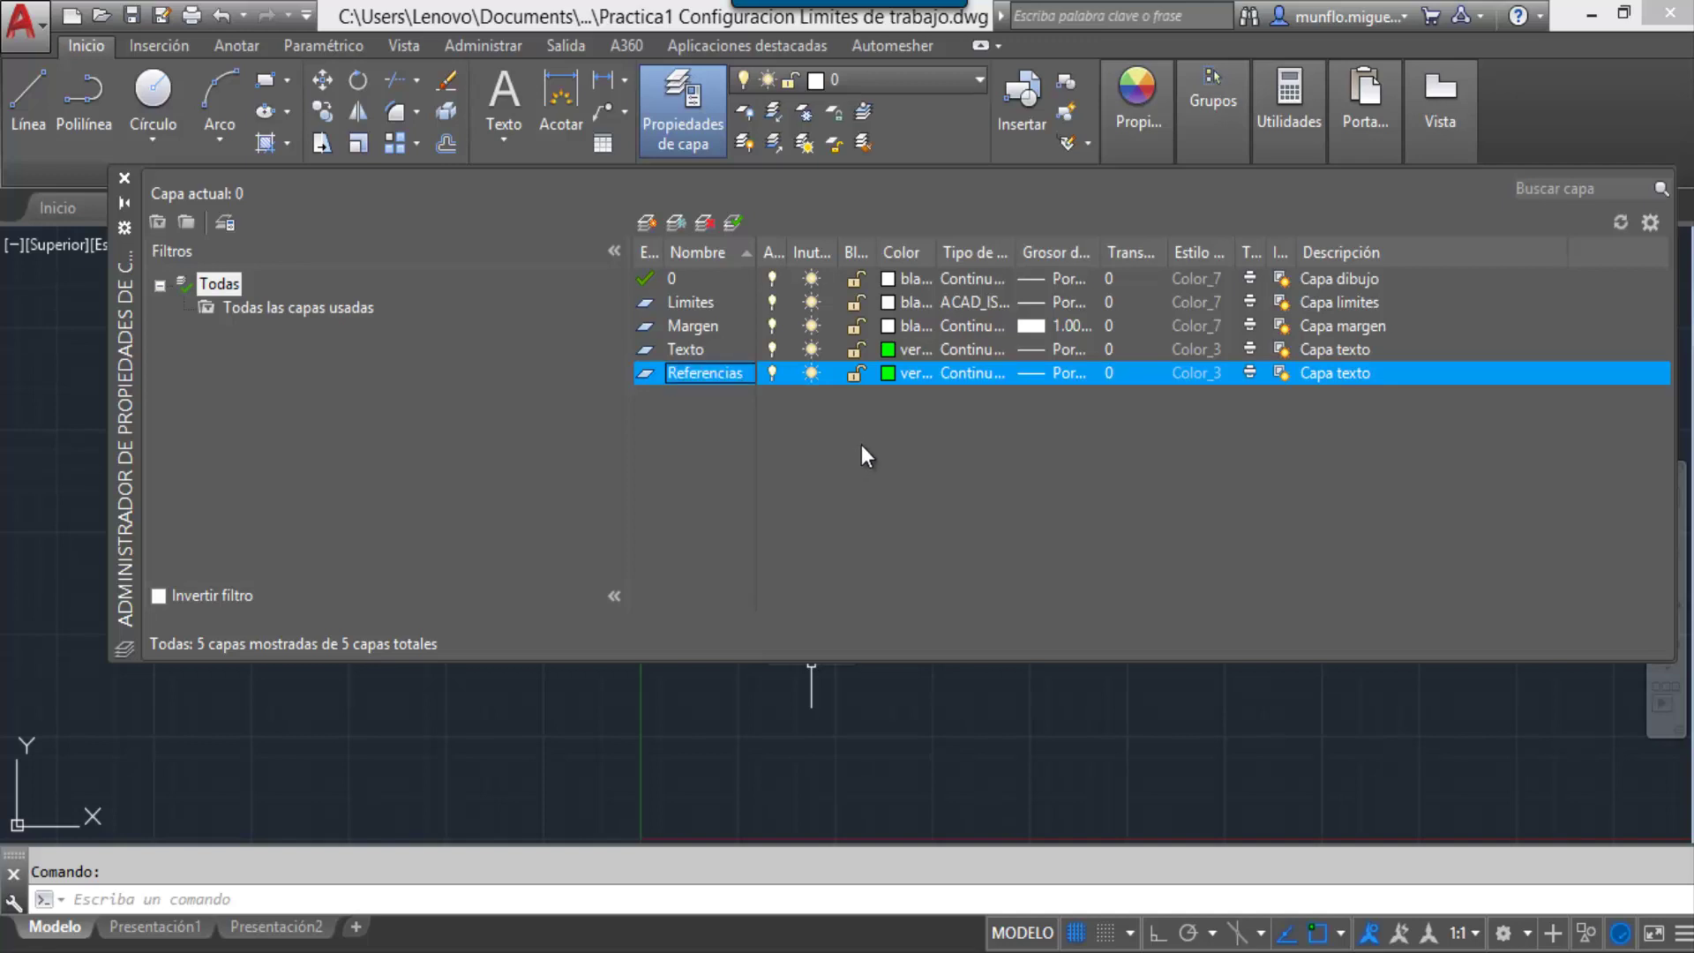
Step: Set the Referencias layer's color to yellow and its linetype to ACAD_ISO02W100
click(914, 372)
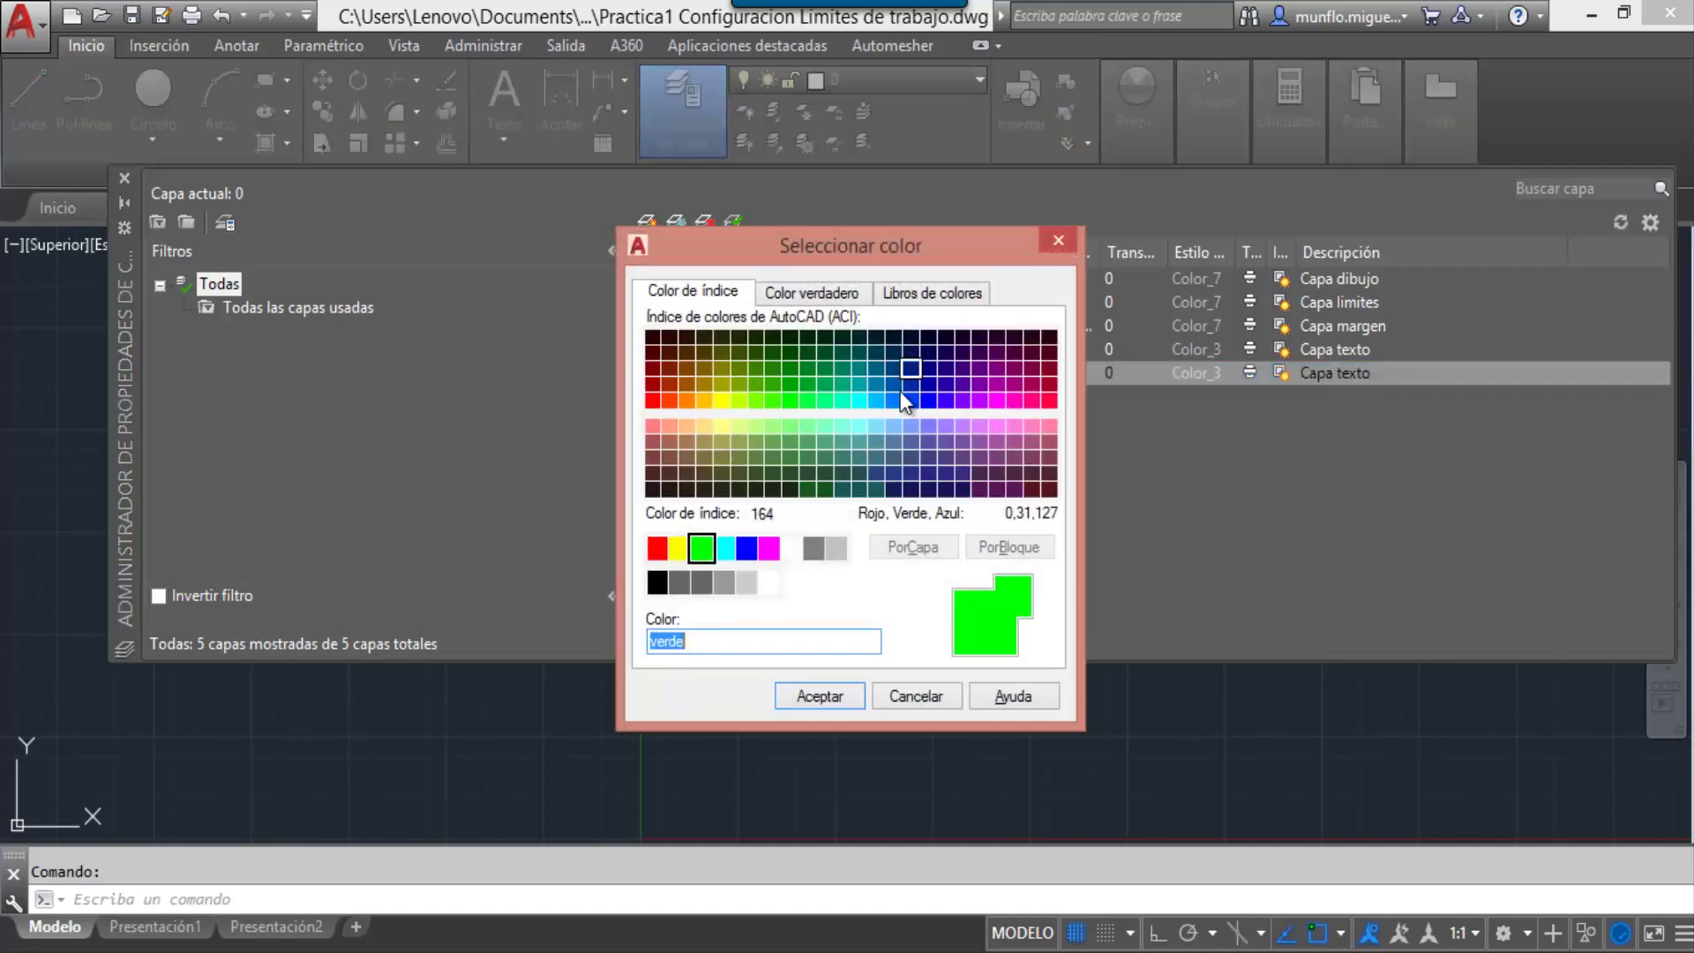
click(676, 554)
click(803, 696)
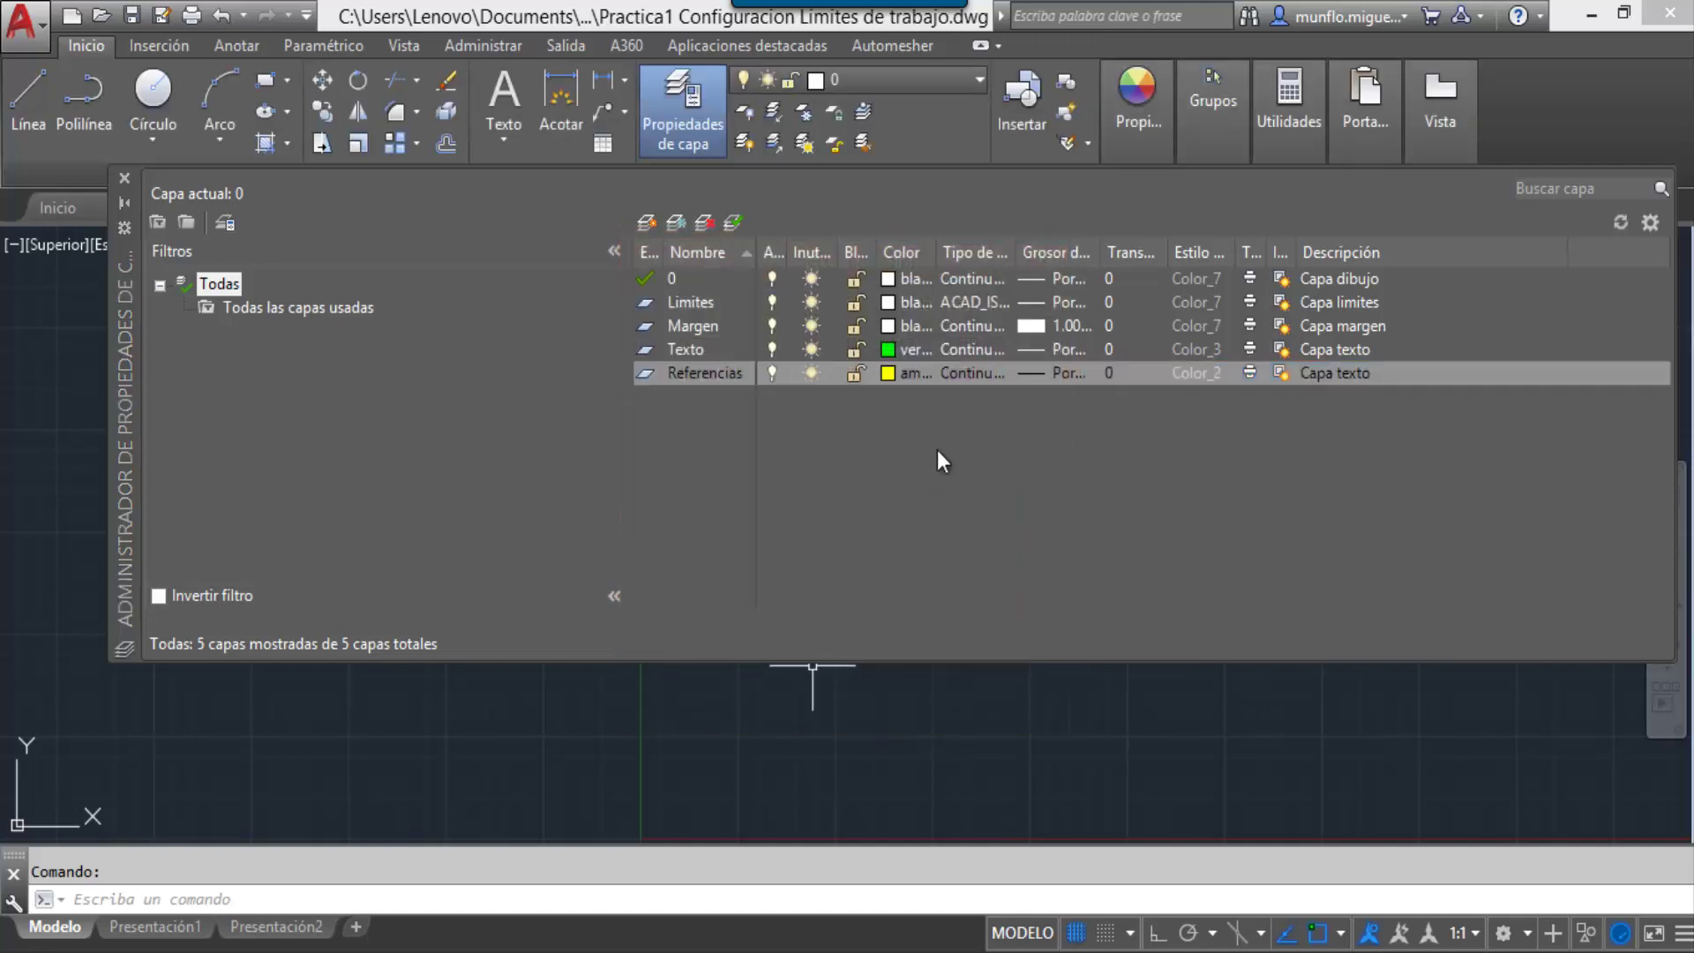
click(994, 372)
click(660, 261)
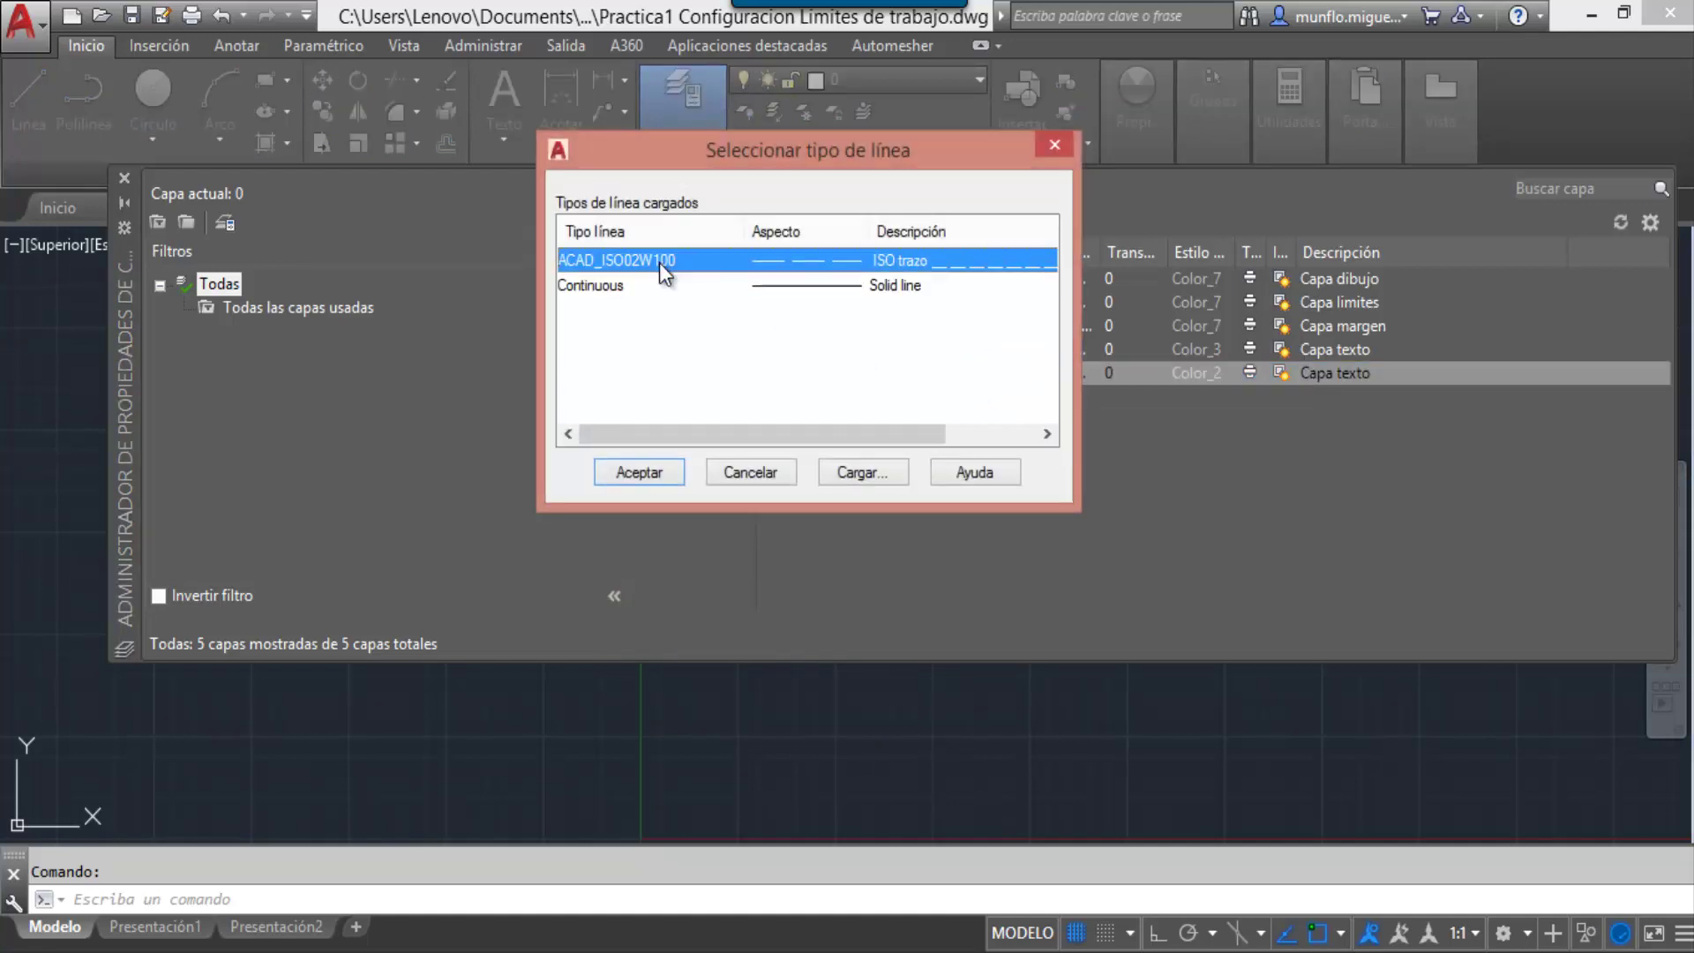
click(649, 474)
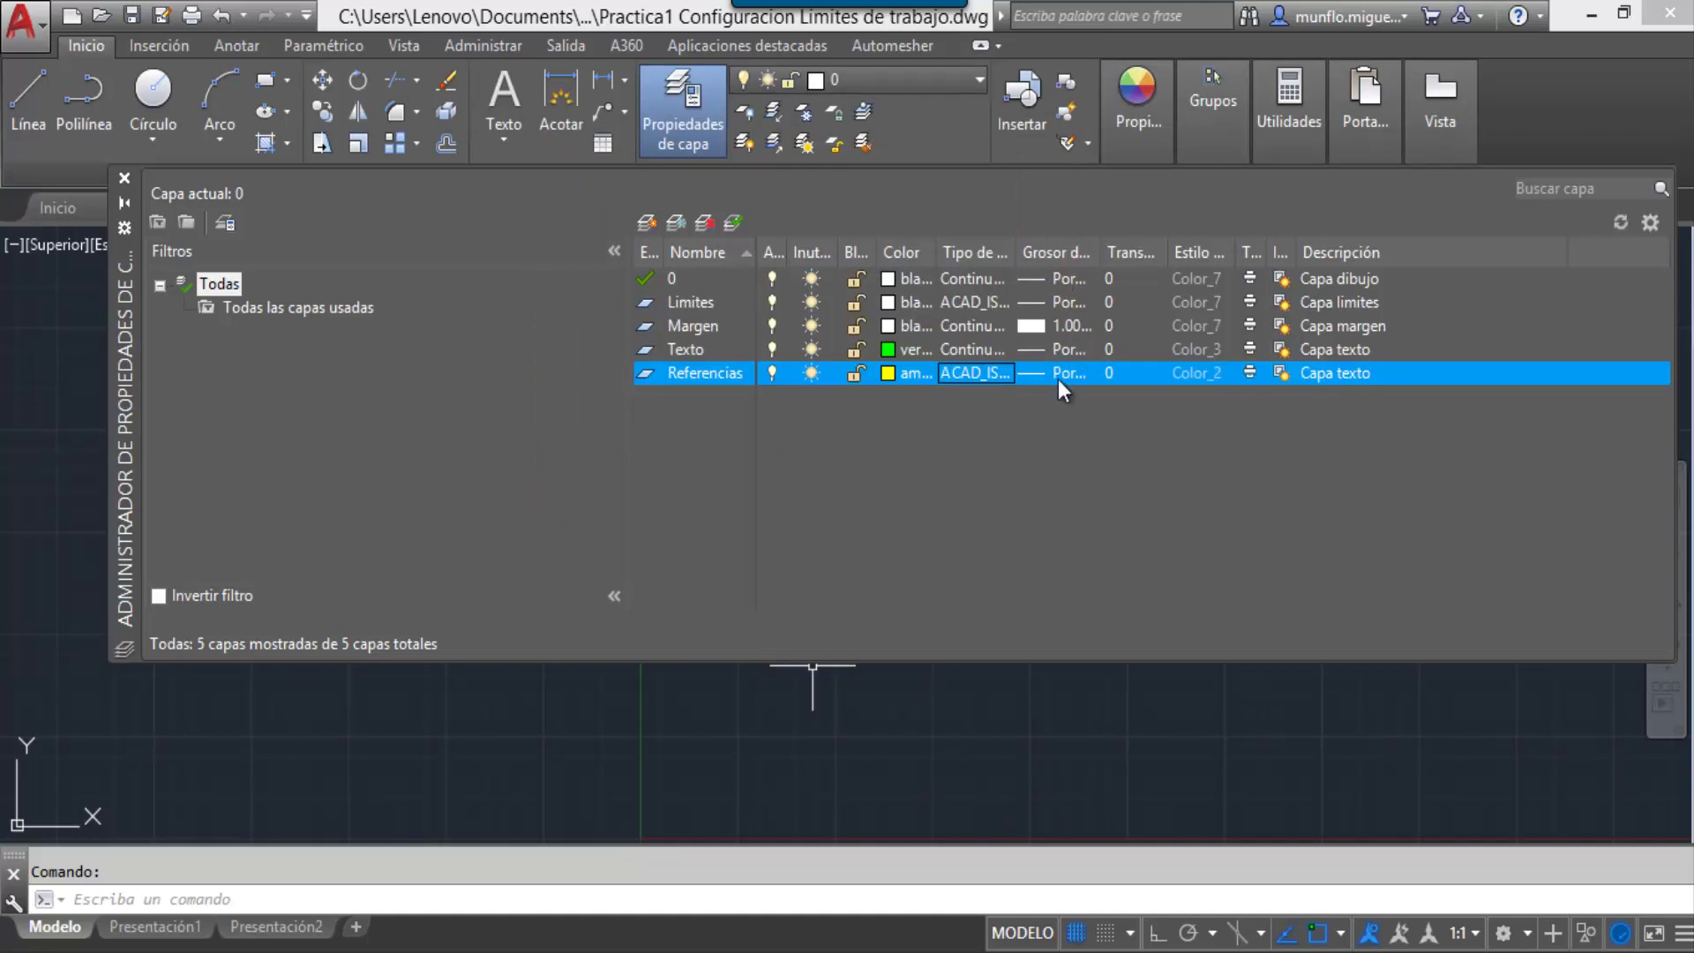
Step: Change the description of the Referencias layer to "Capa referencias" and close the layer properties manager
click(1366, 374)
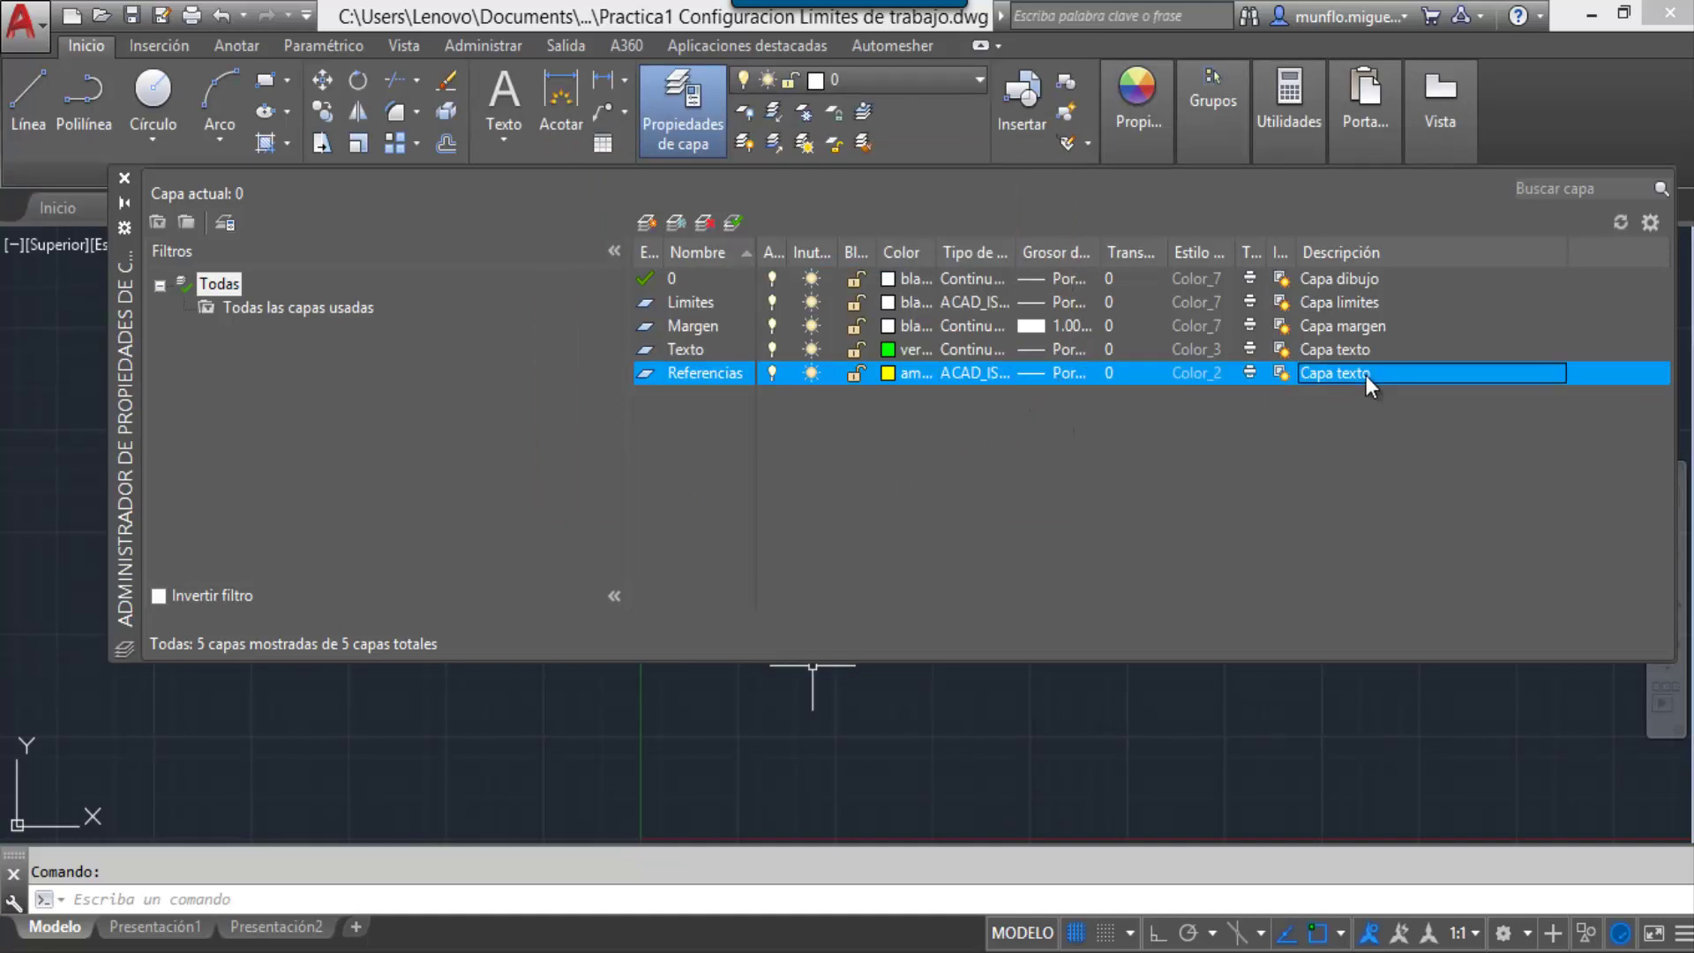
click(1367, 374)
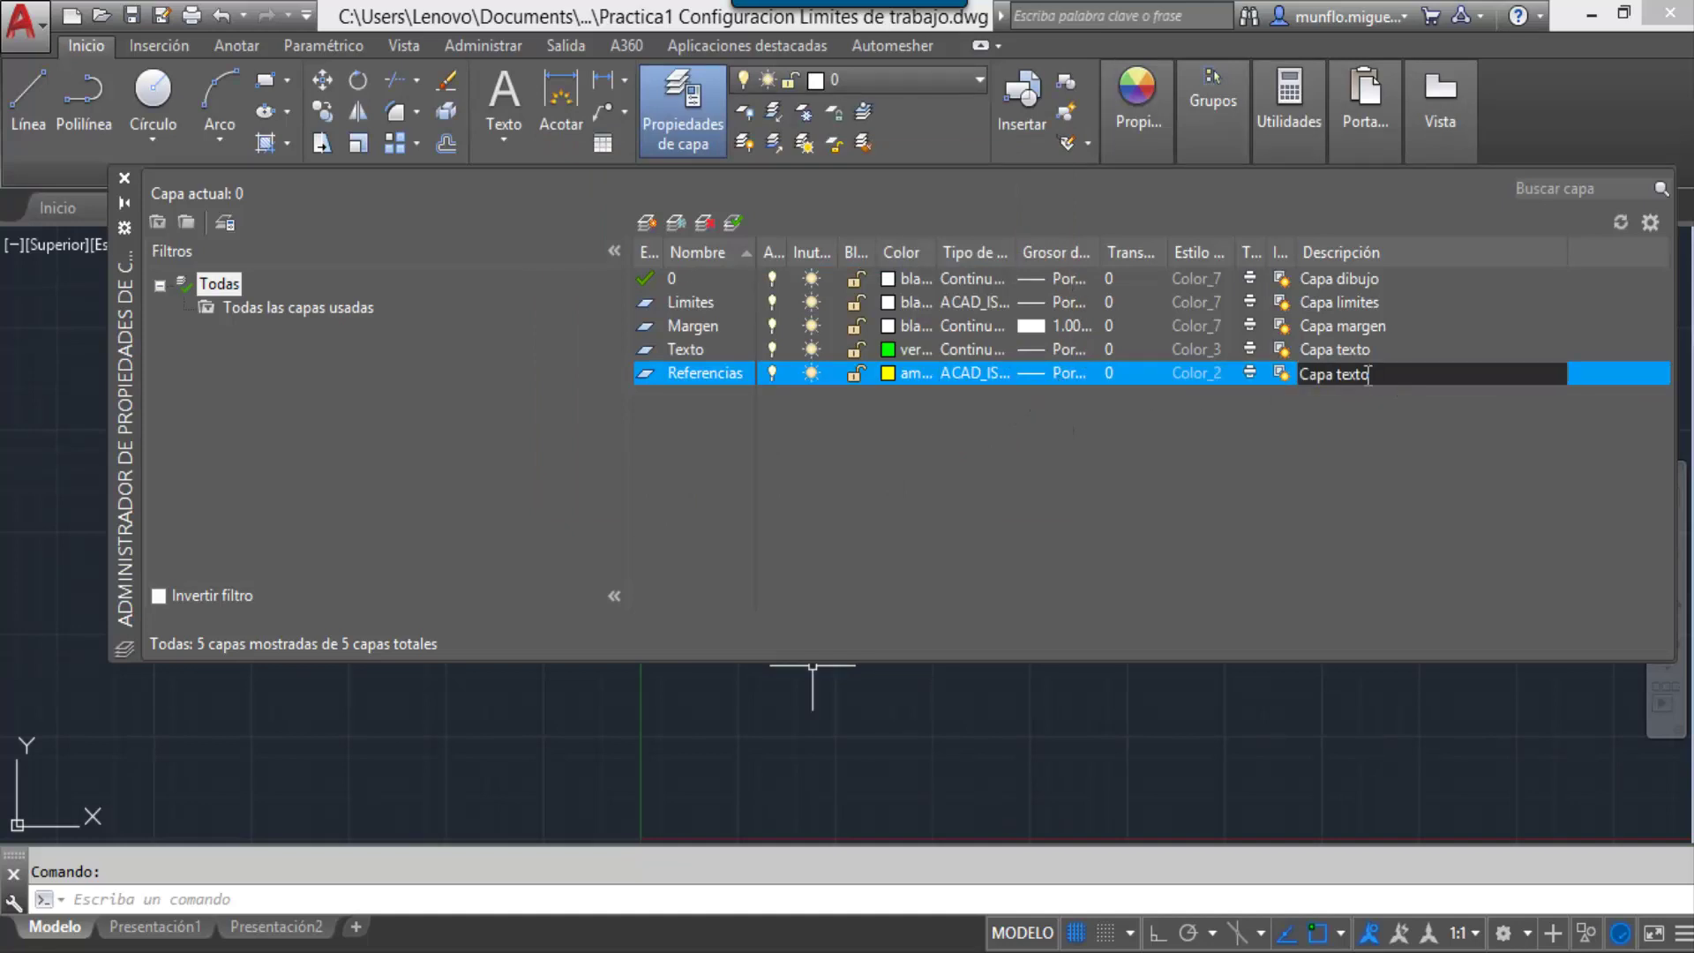
key(BackSpace)
key(BackSpace)
key(BackSpace)
key(BackSpace)
key(BackSpace)
text(referencias)
key(Return)
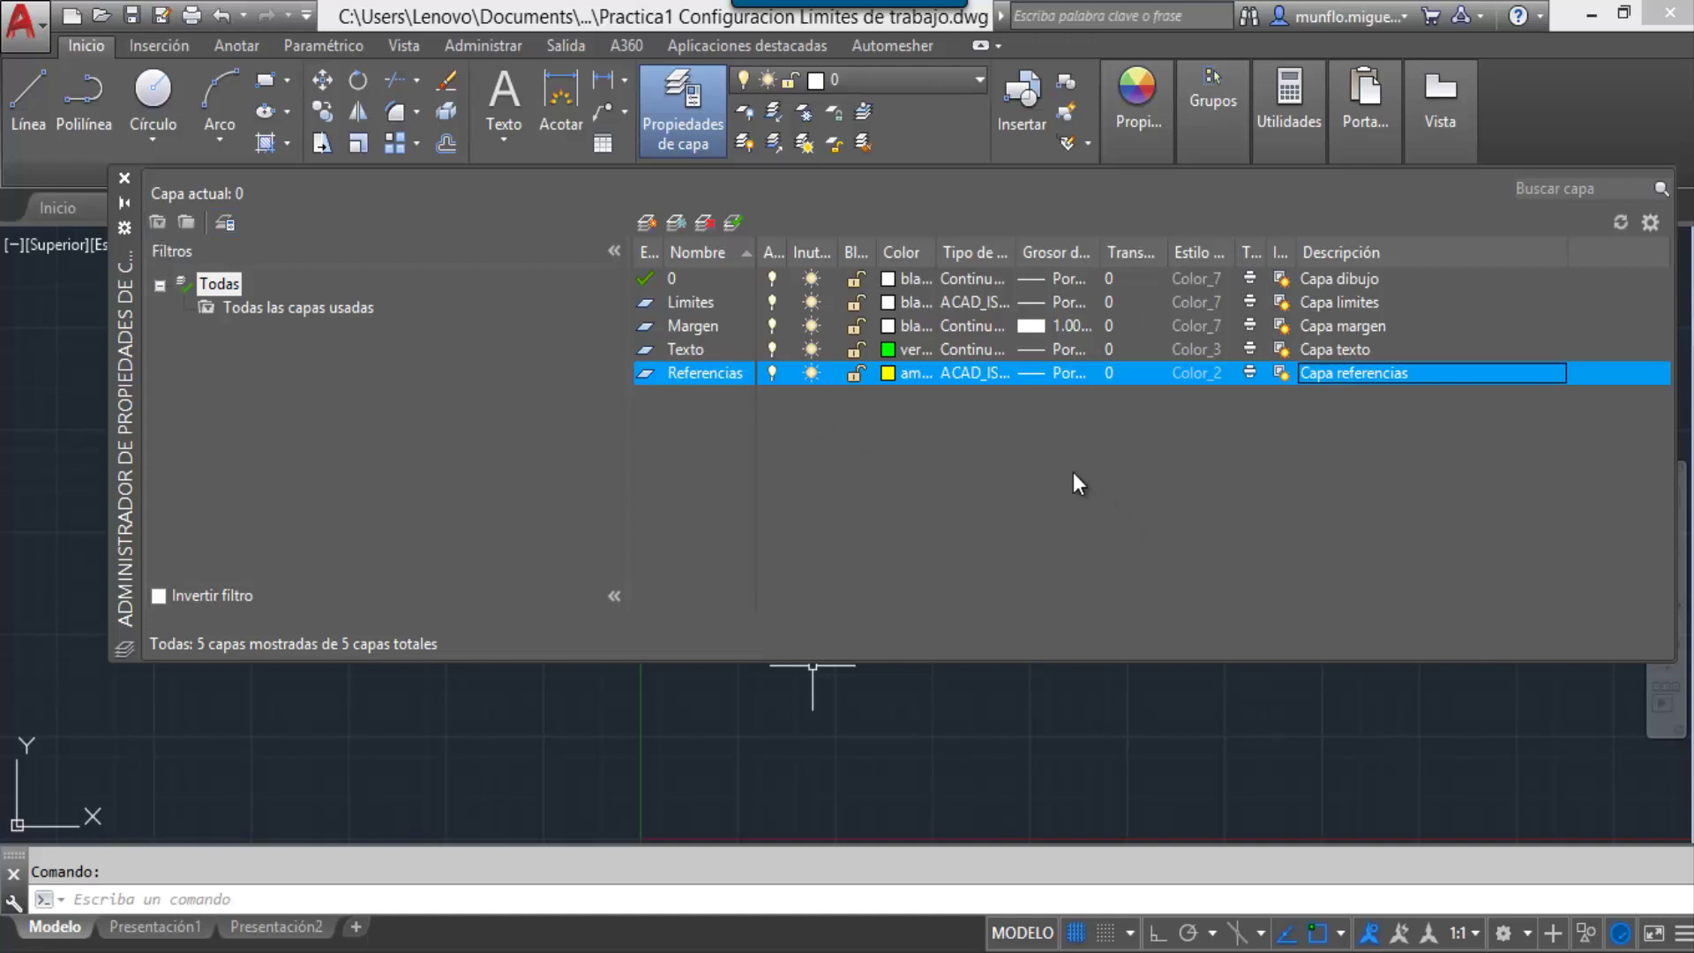
click(124, 177)
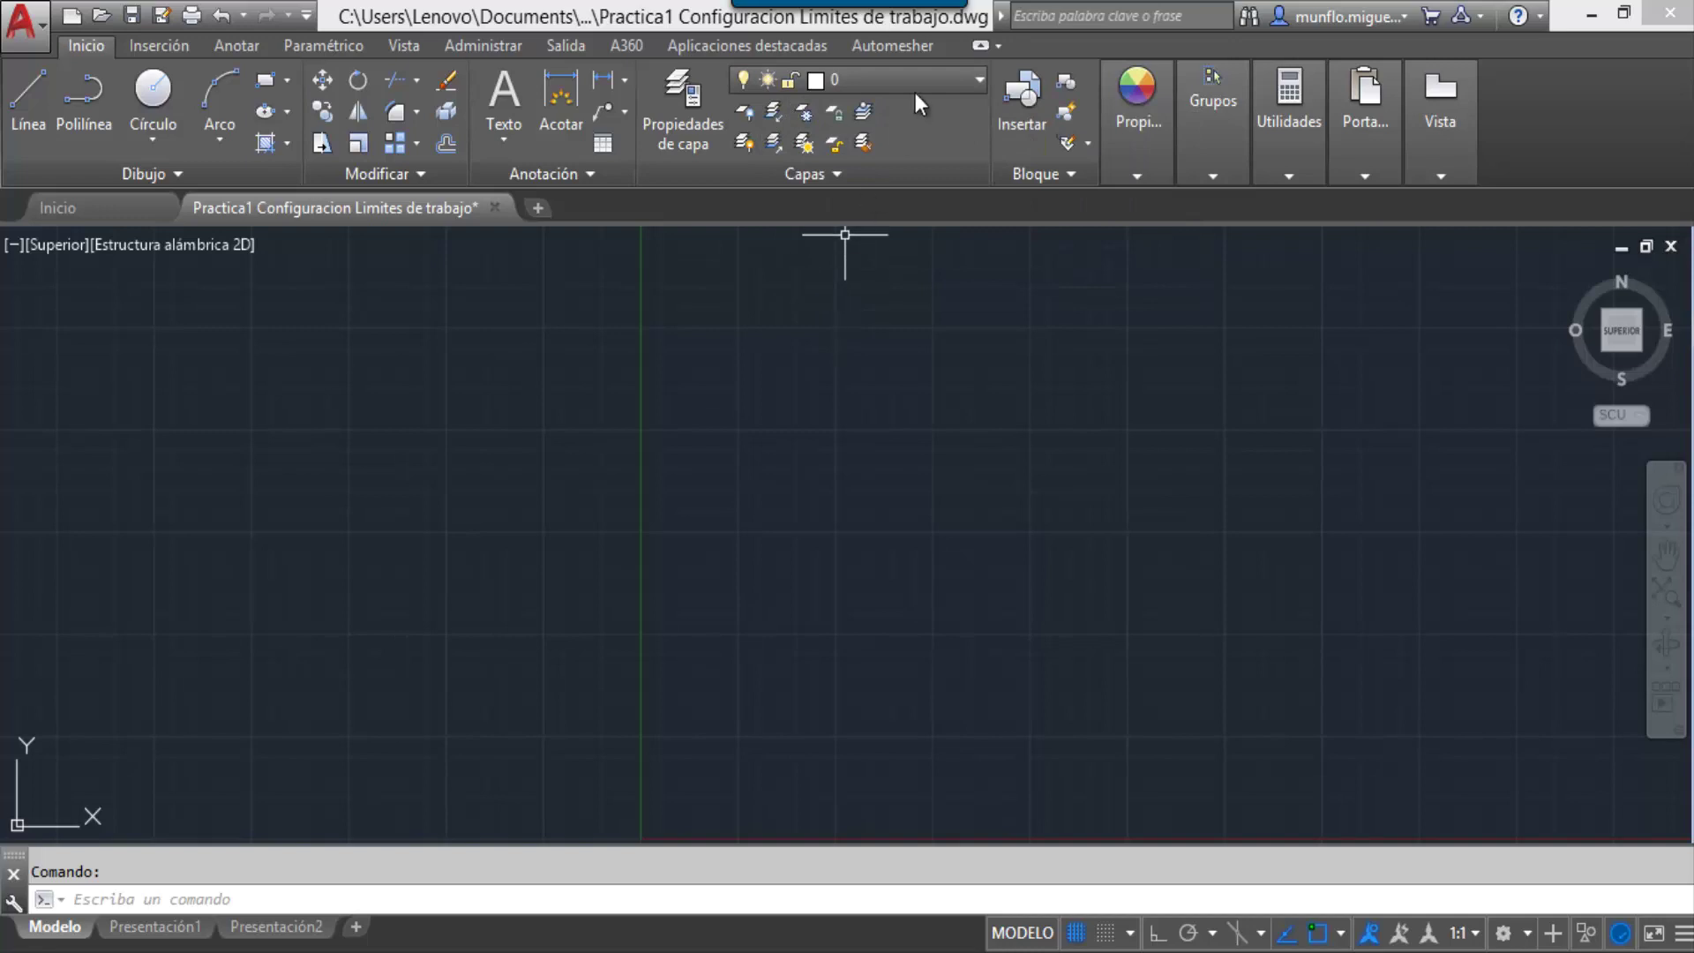
Step: Lock the layers Texto, Referencias, Margen and 0
click(982, 80)
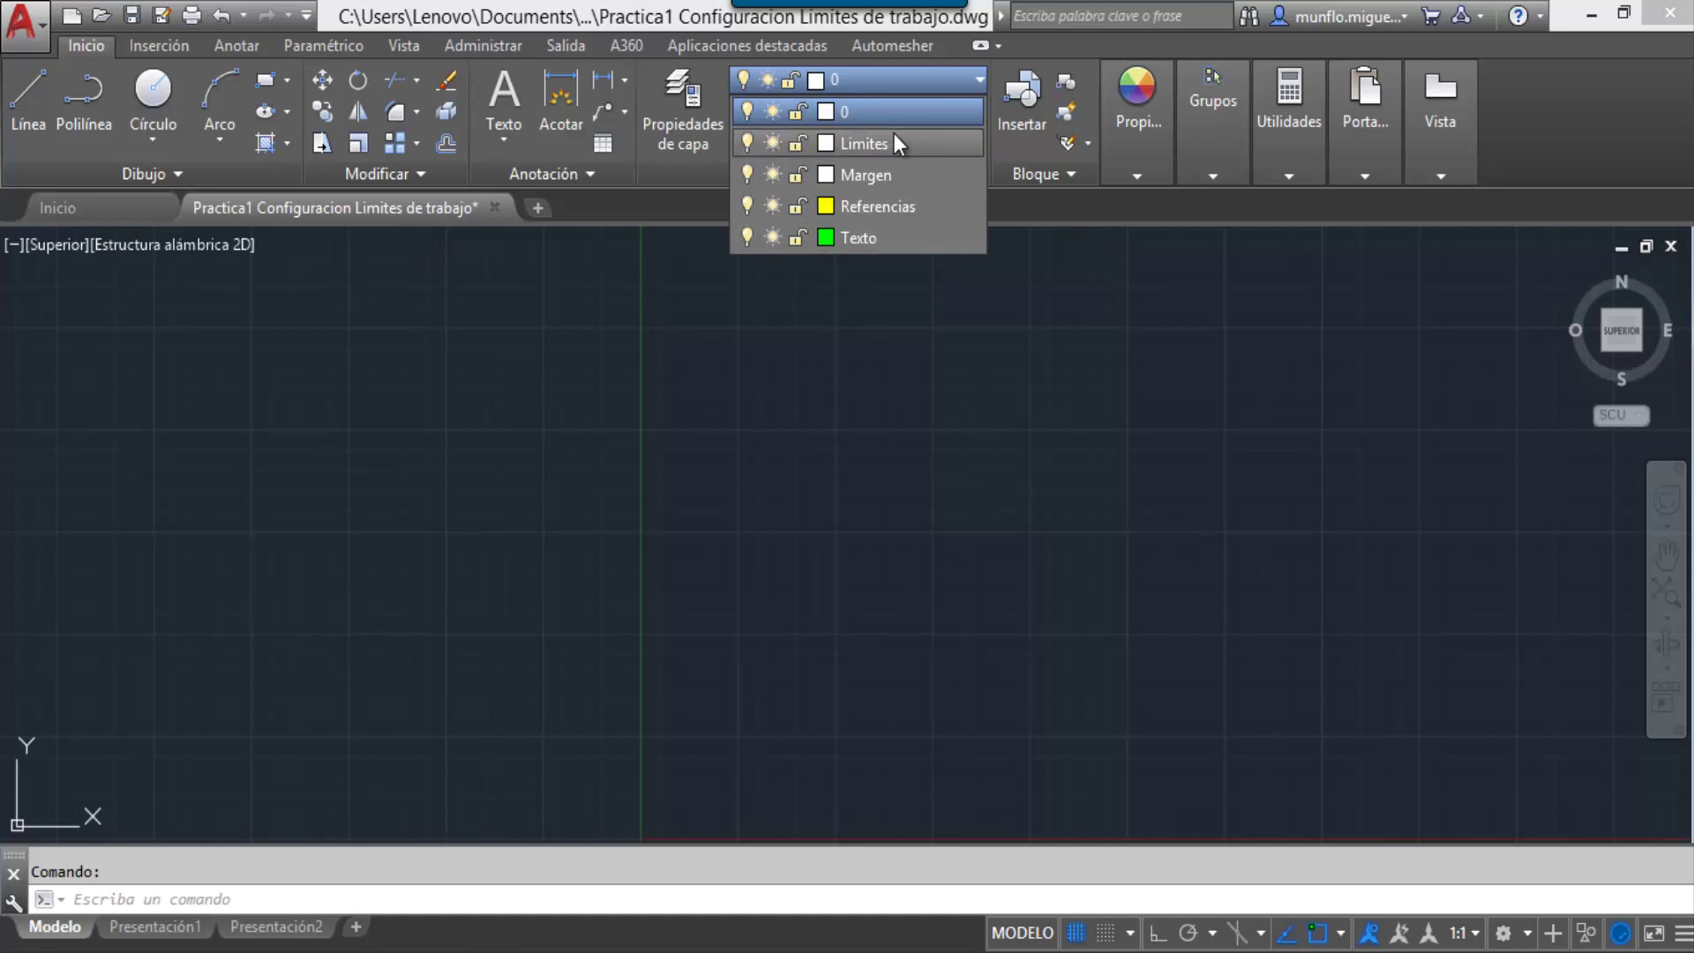
click(798, 237)
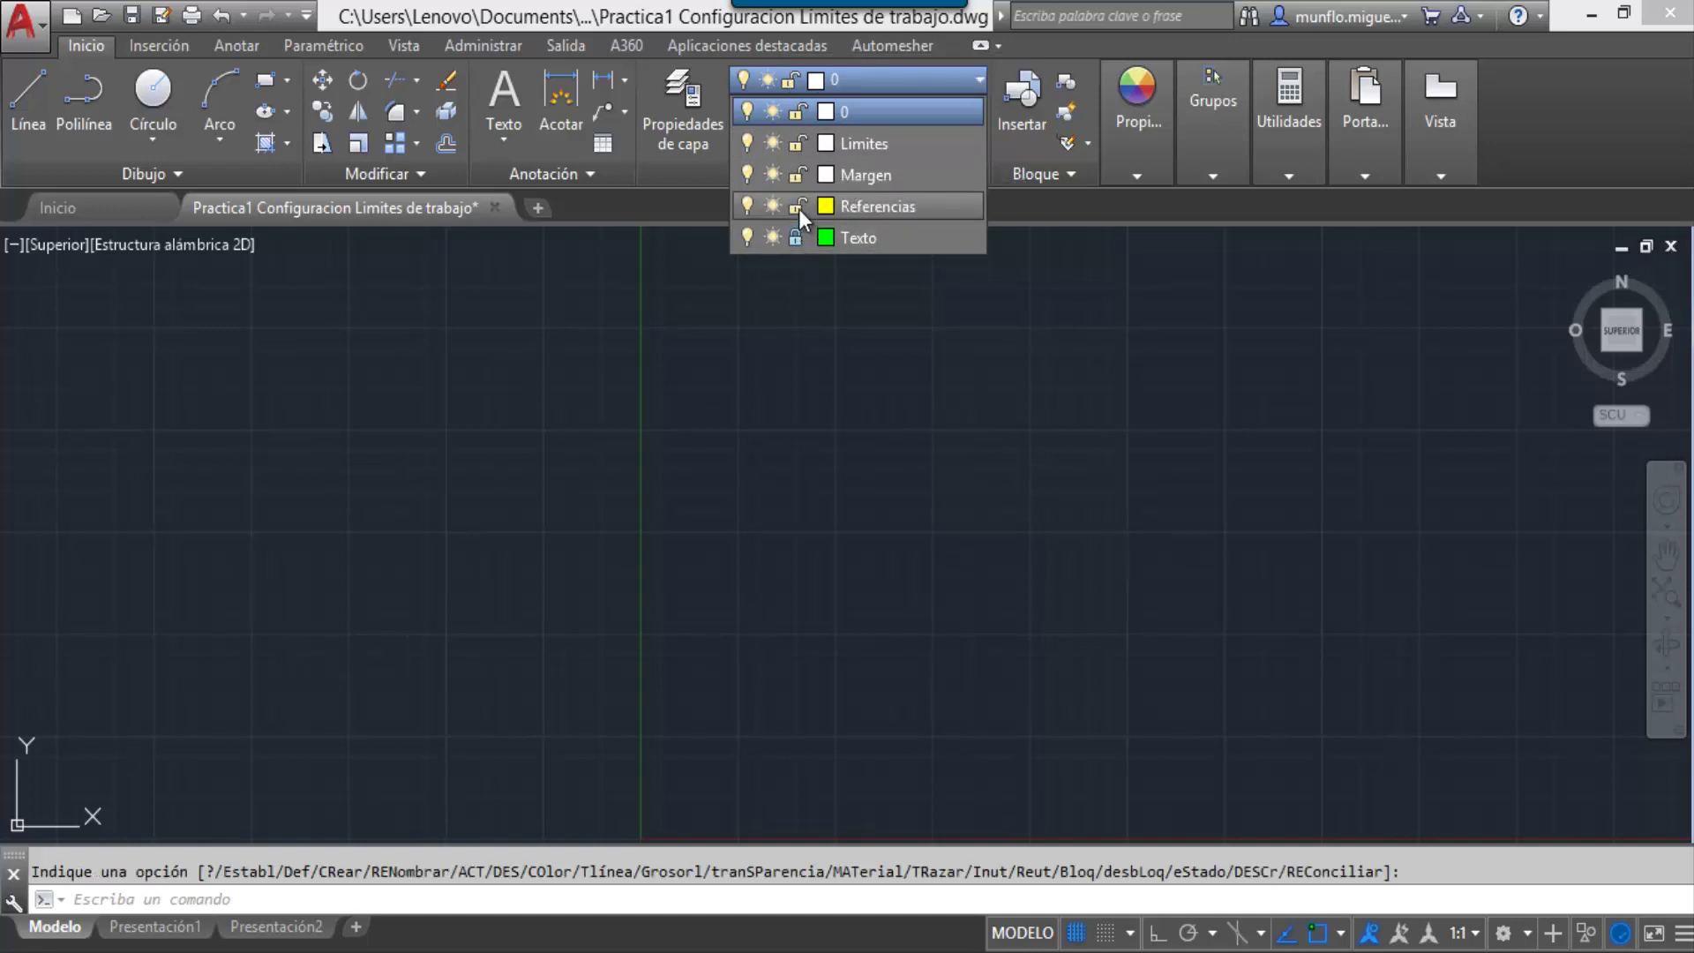
click(797, 209)
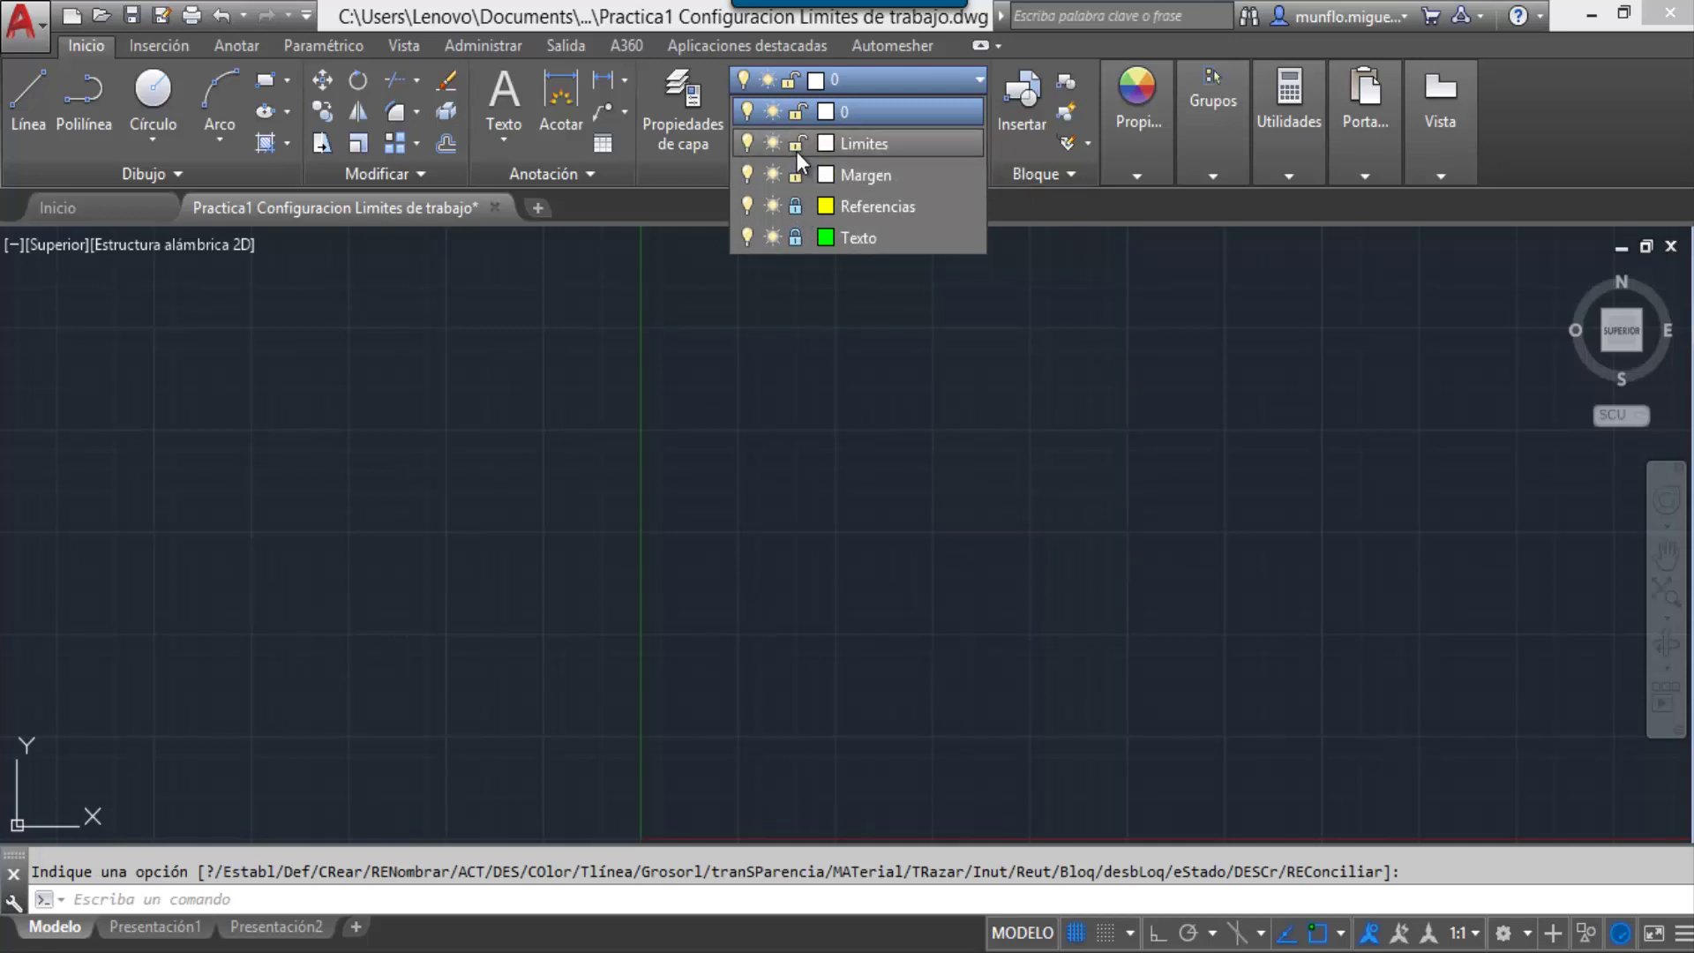
click(792, 177)
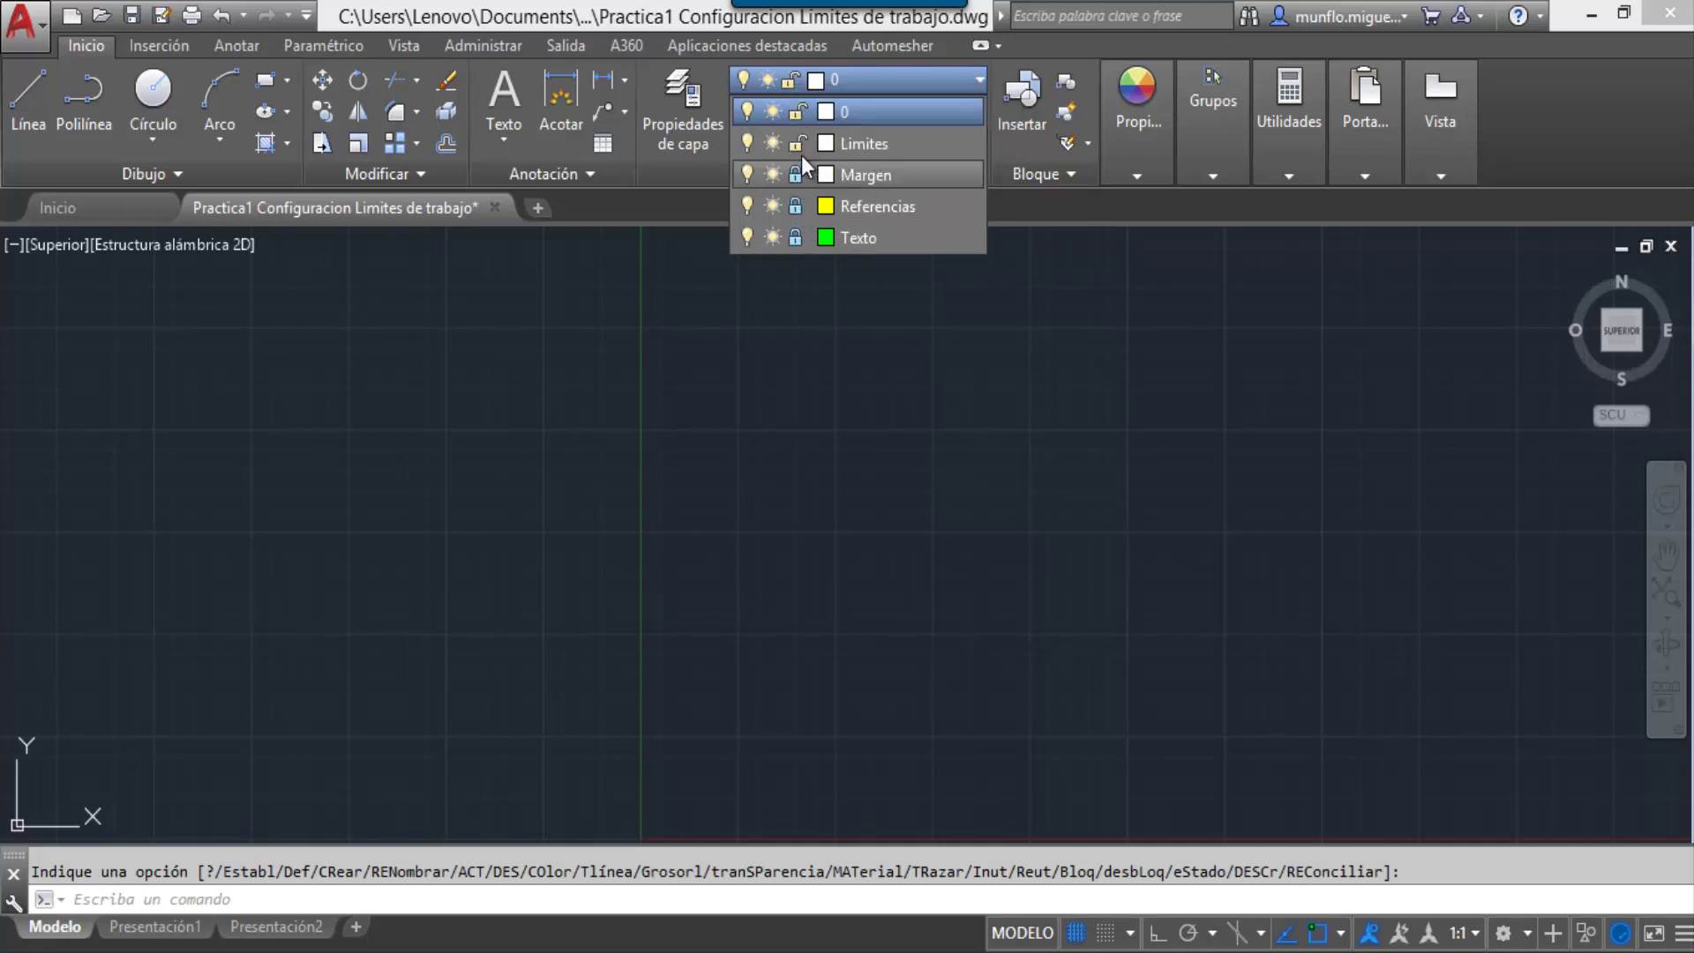
click(801, 110)
click(882, 325)
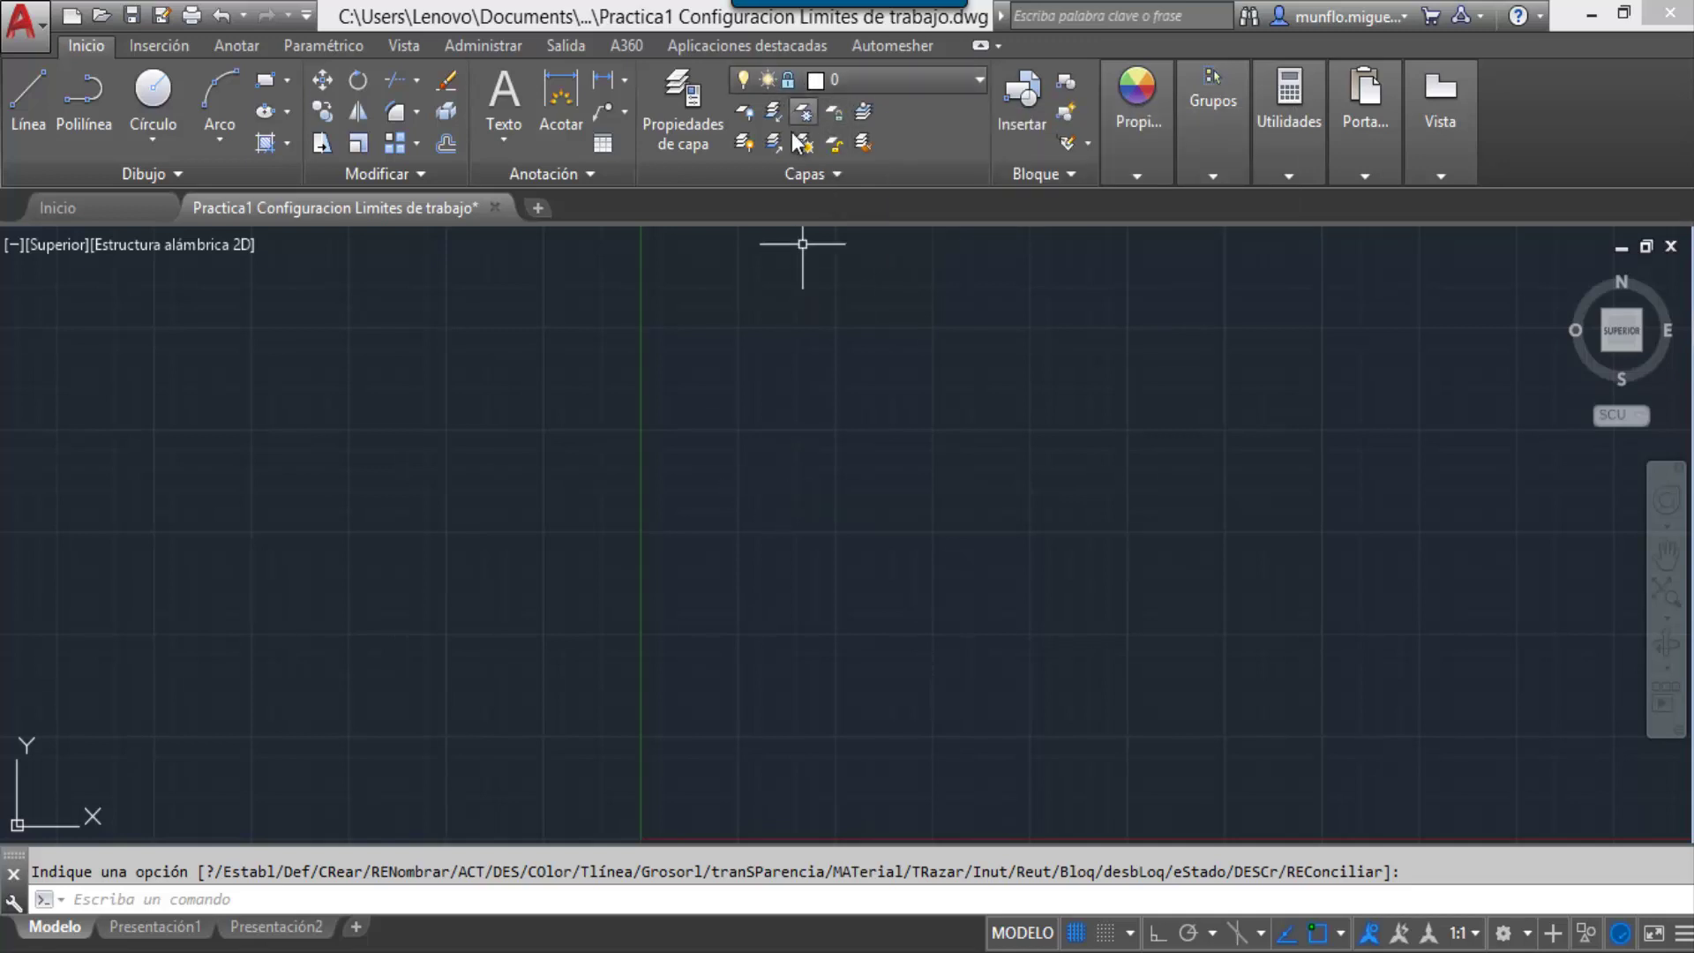
Step: Draw a diagonal test line on the locked layer 0 in the middle of the drawing area
click(30, 102)
click(754, 356)
click(1032, 504)
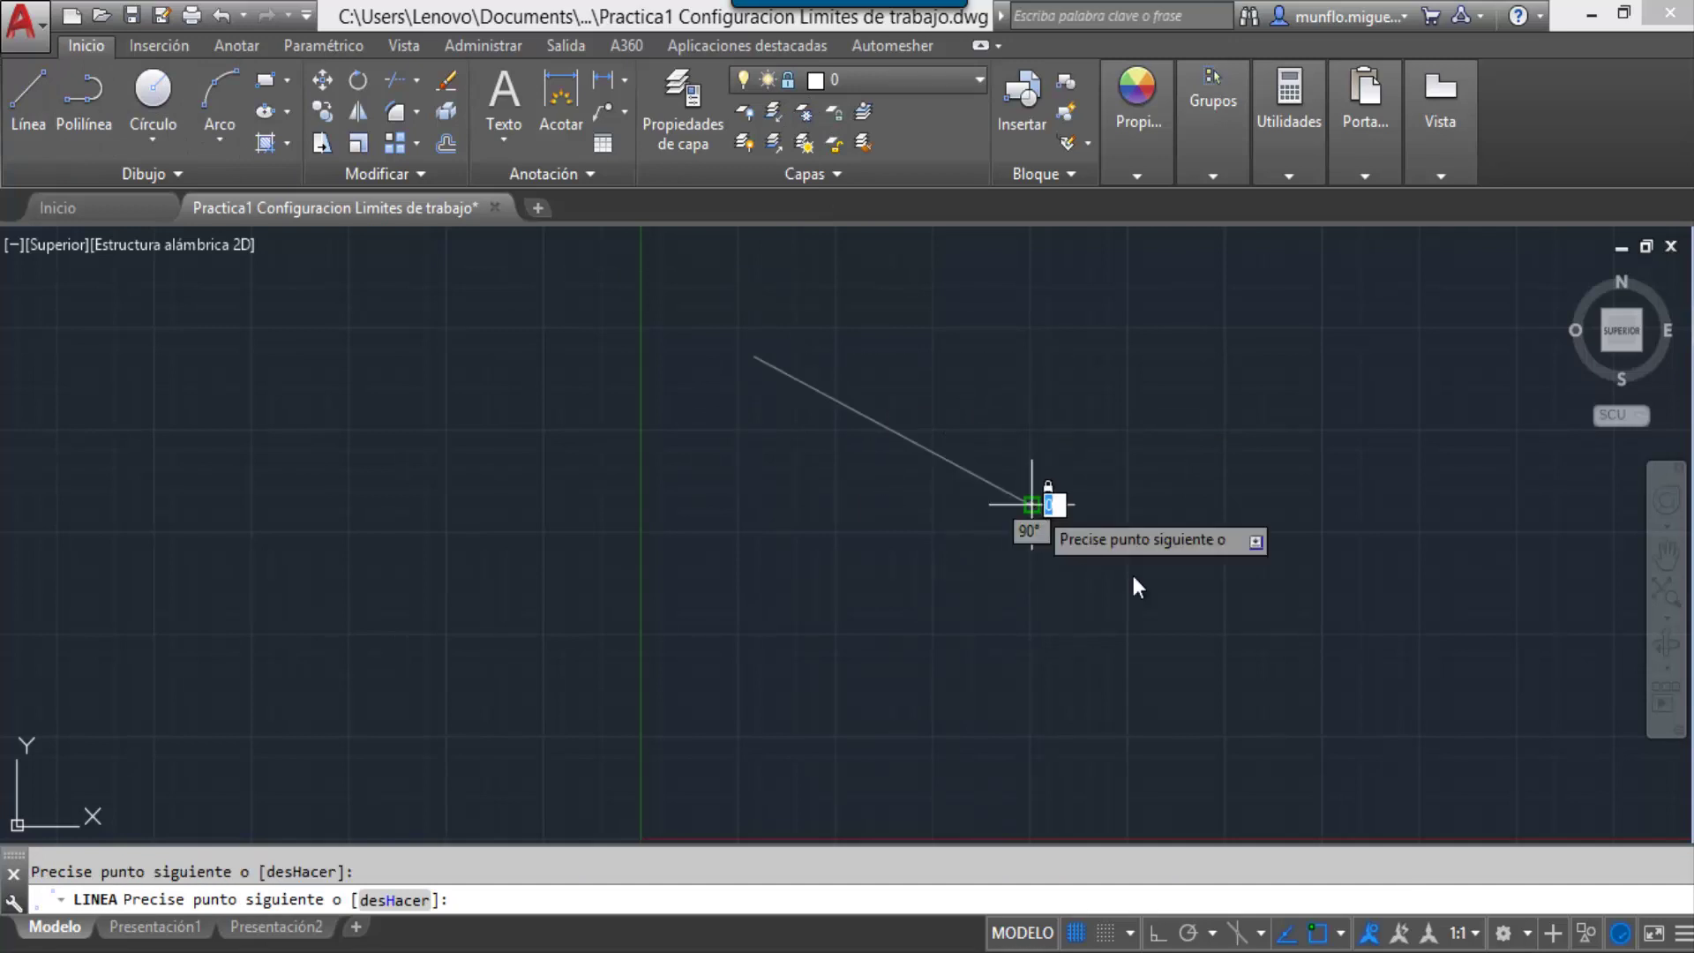
key(Escape)
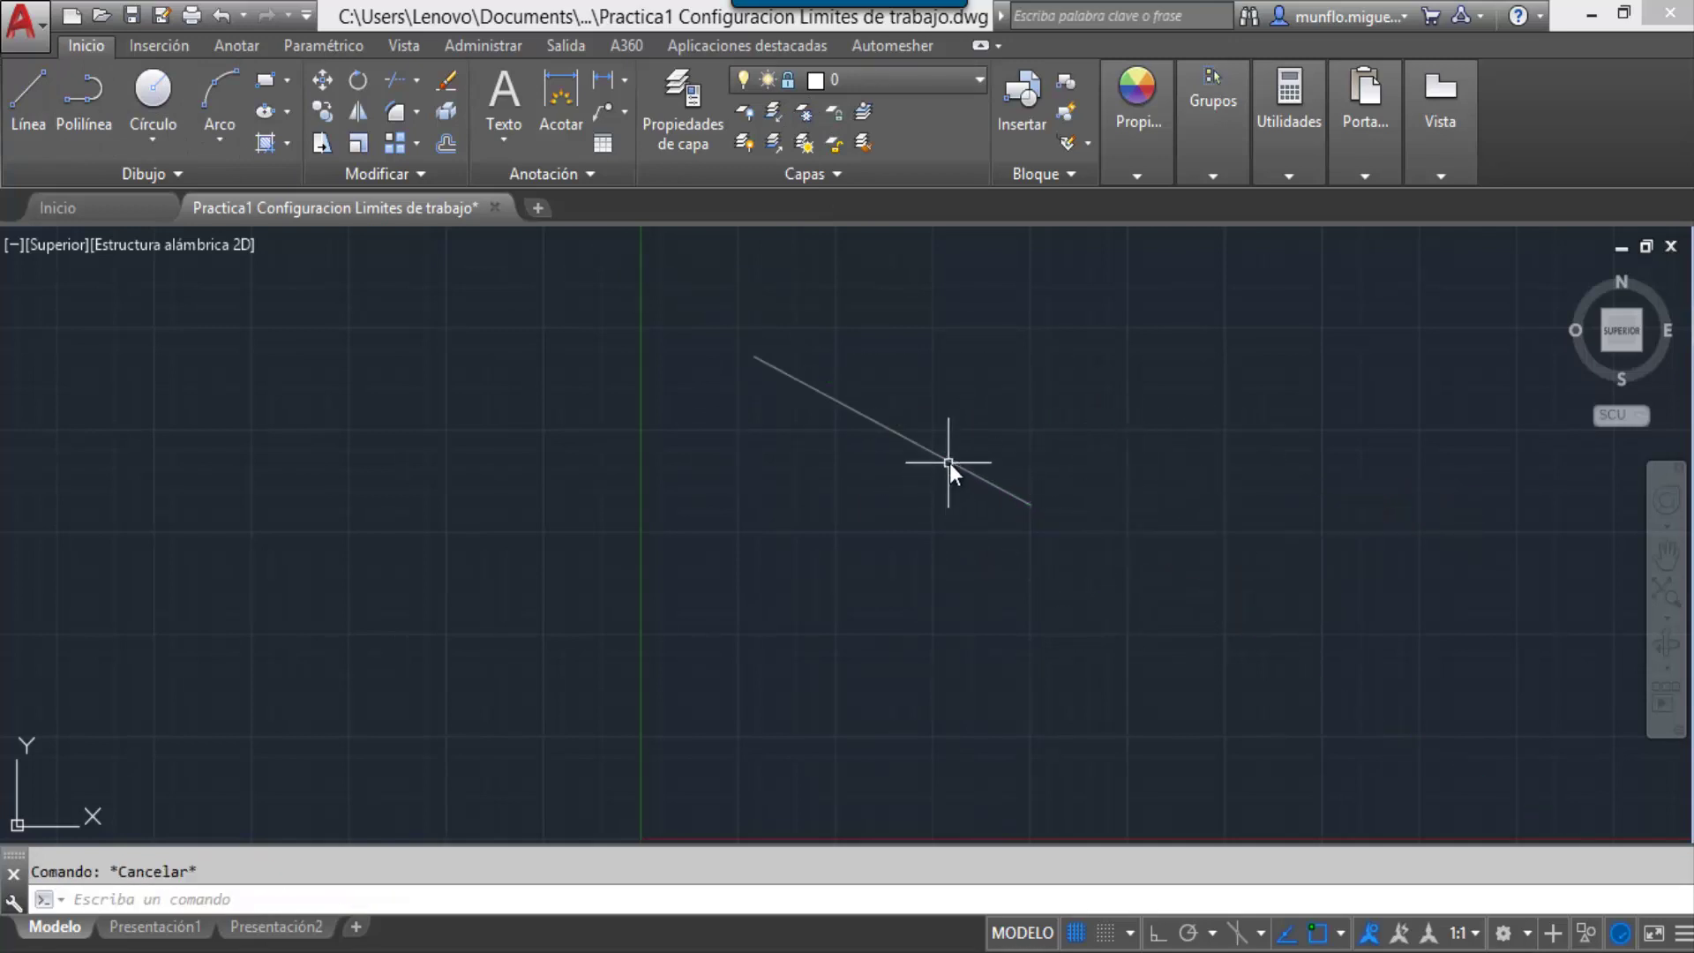
Step: Try to erase the diagonal line while layer 0 is locked
key(Delete)
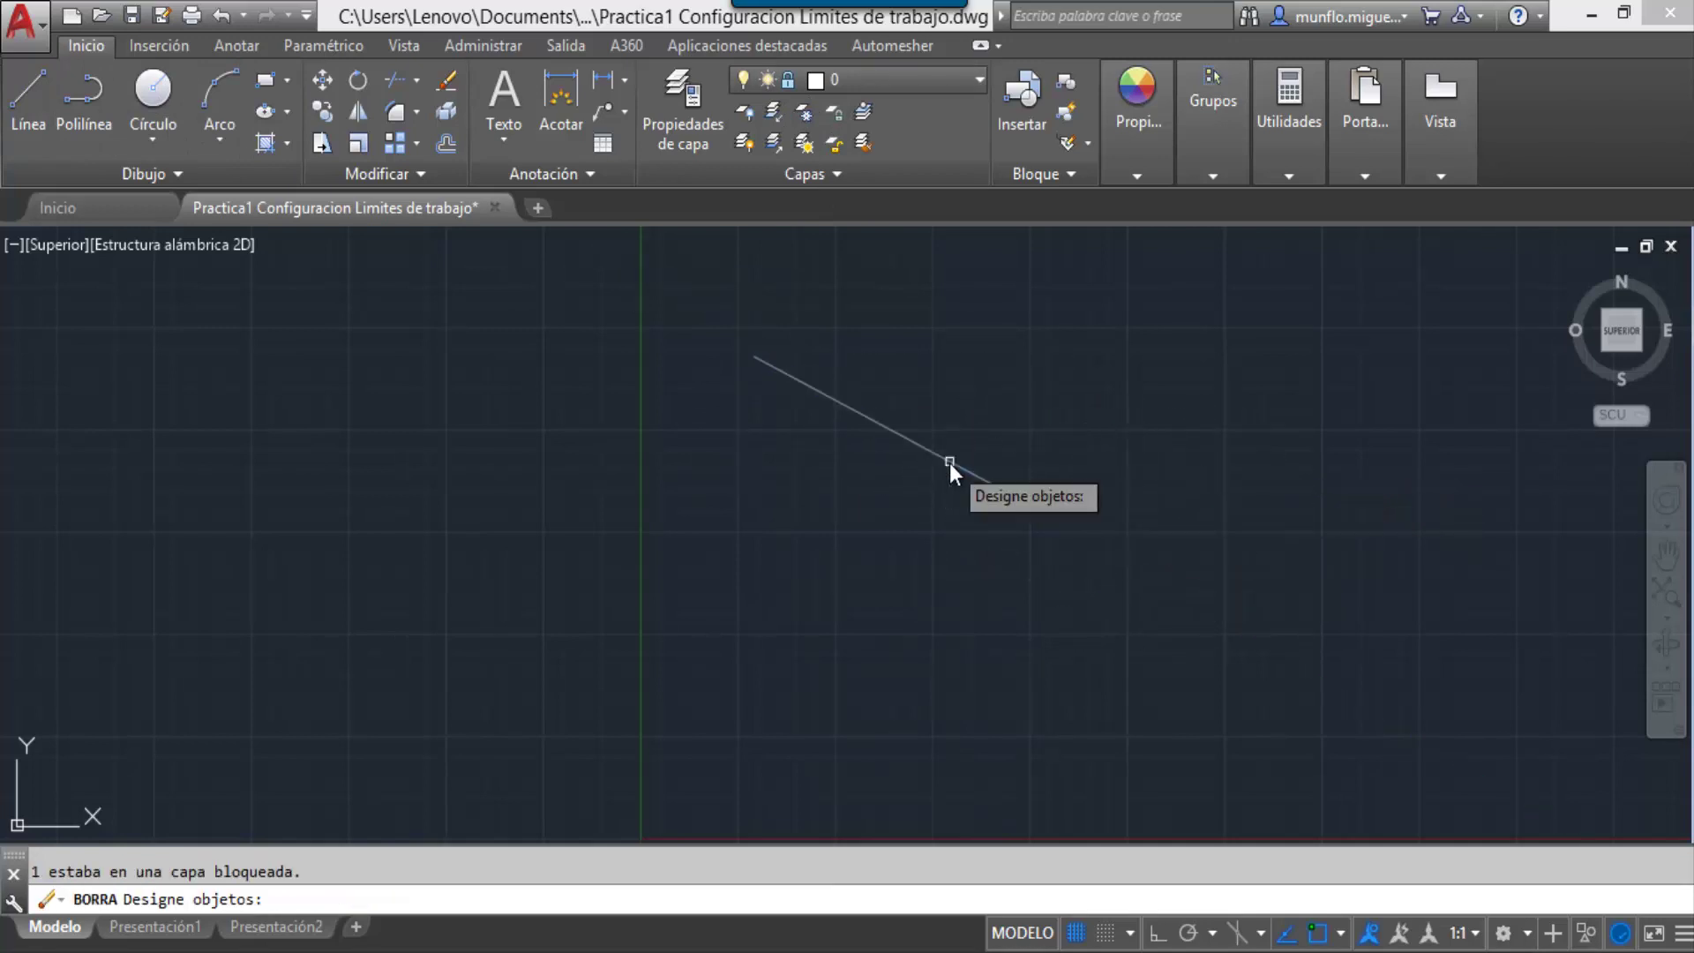
key(Escape)
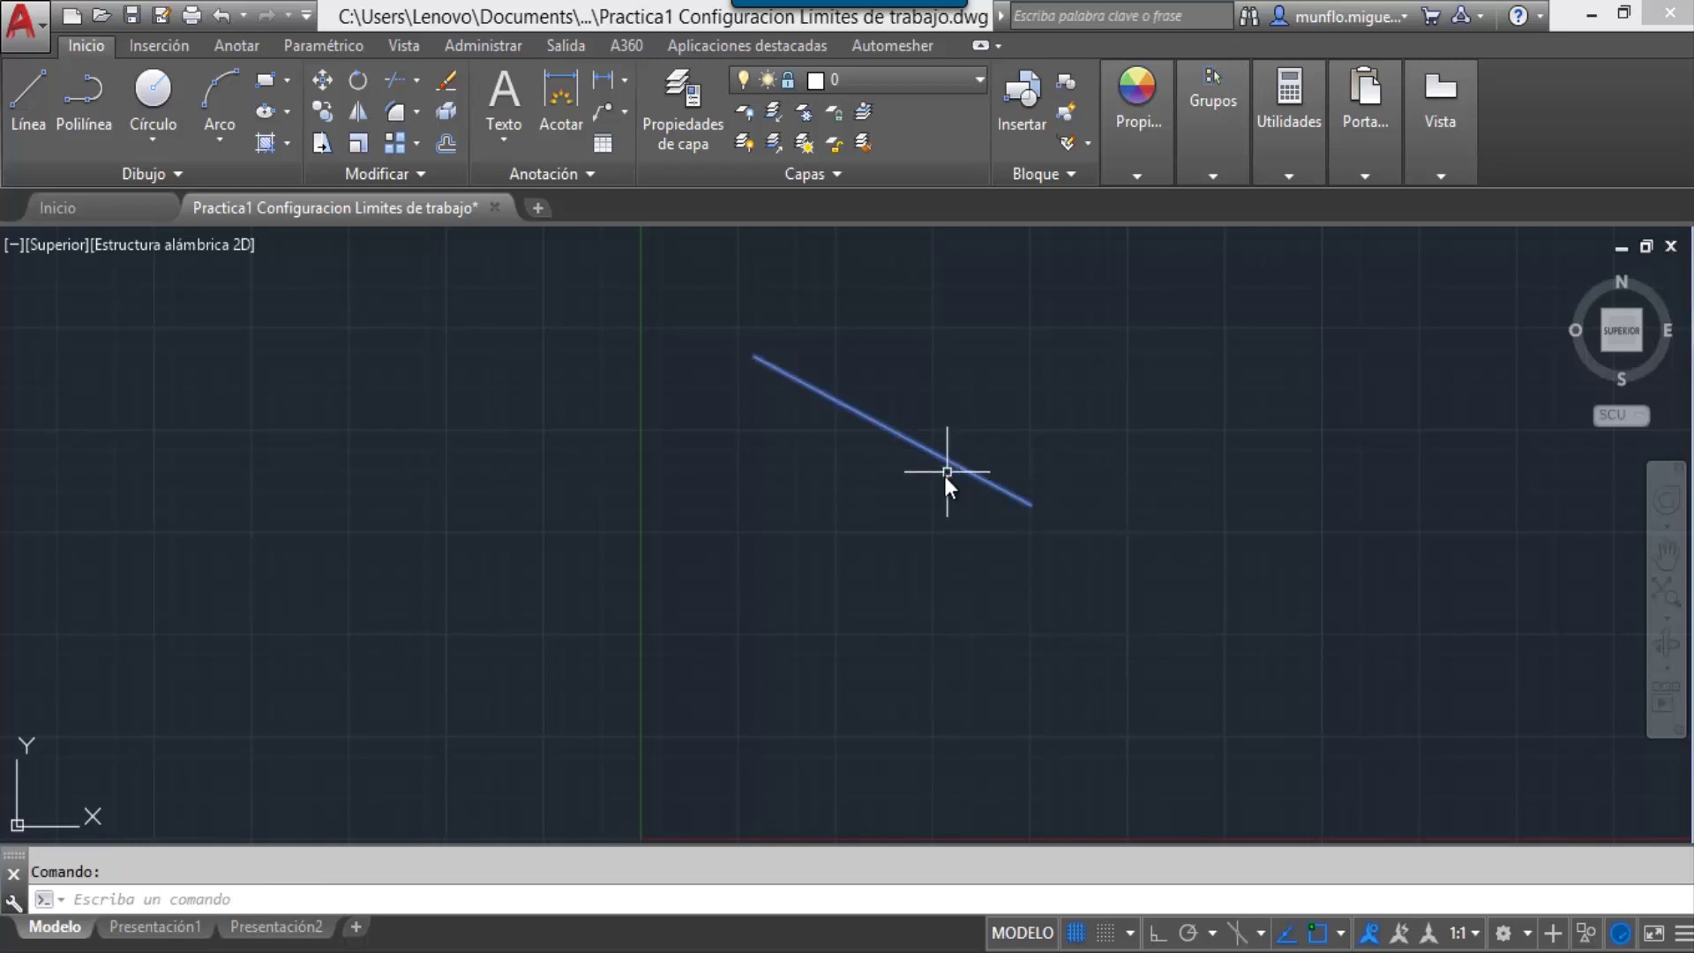
key(Escape)
Step: Unlock layer 0 temporarily to erase the diagonal line, and lock it again
click(980, 80)
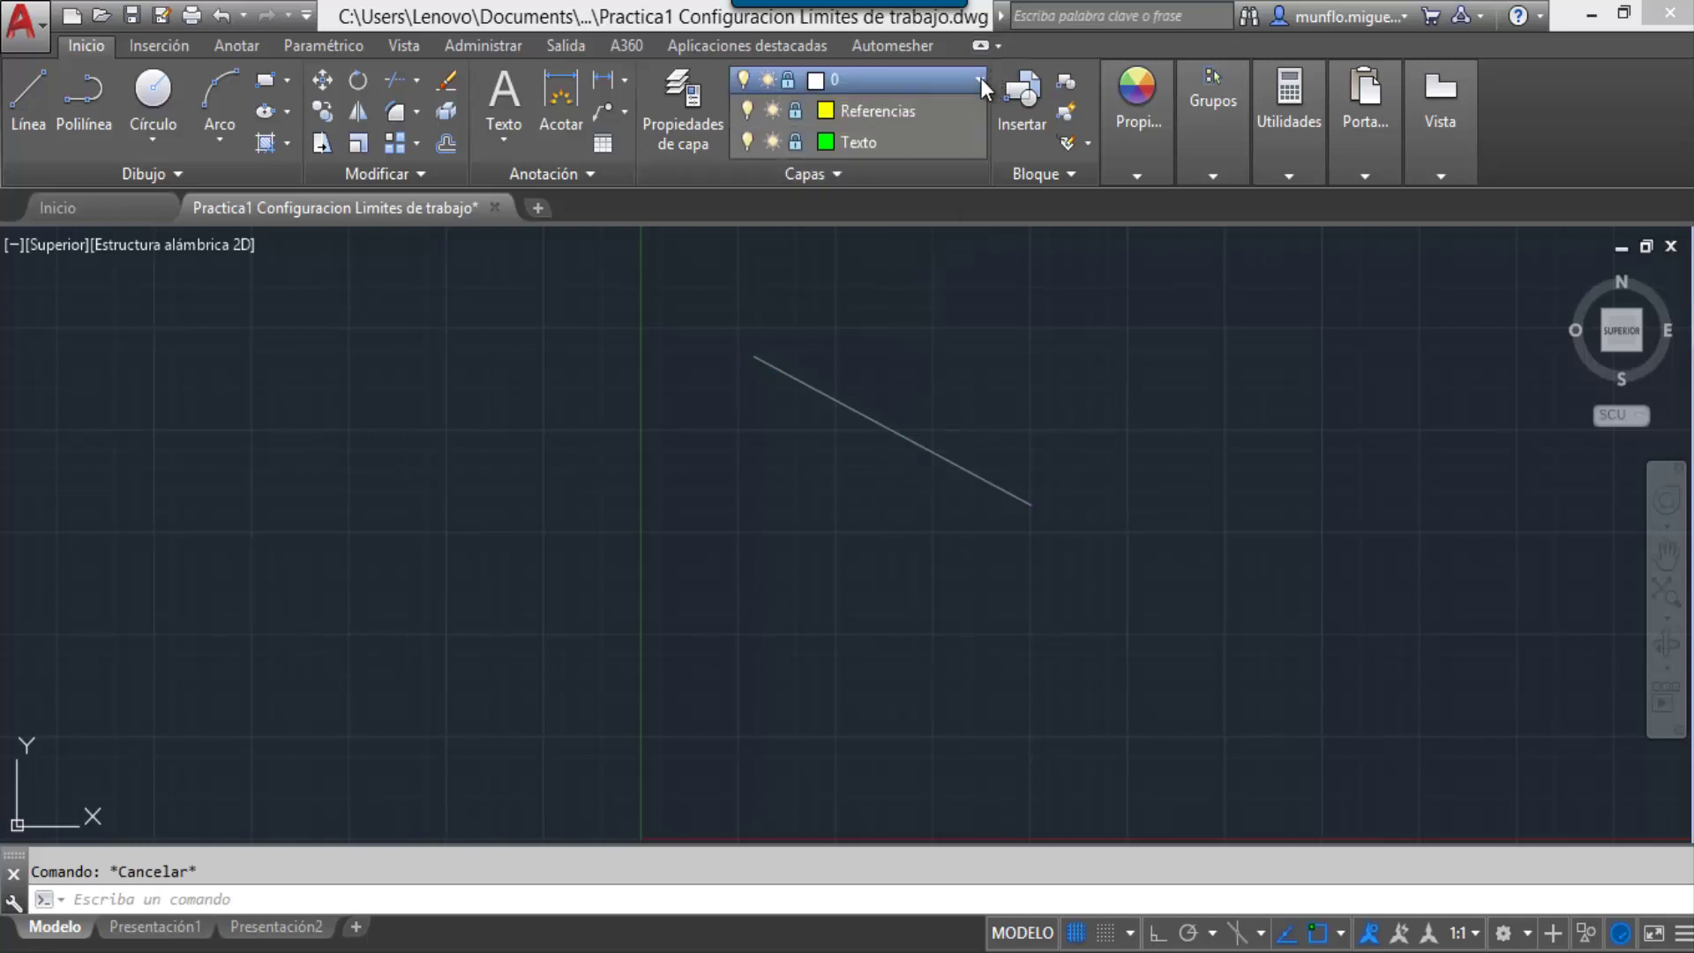
click(802, 115)
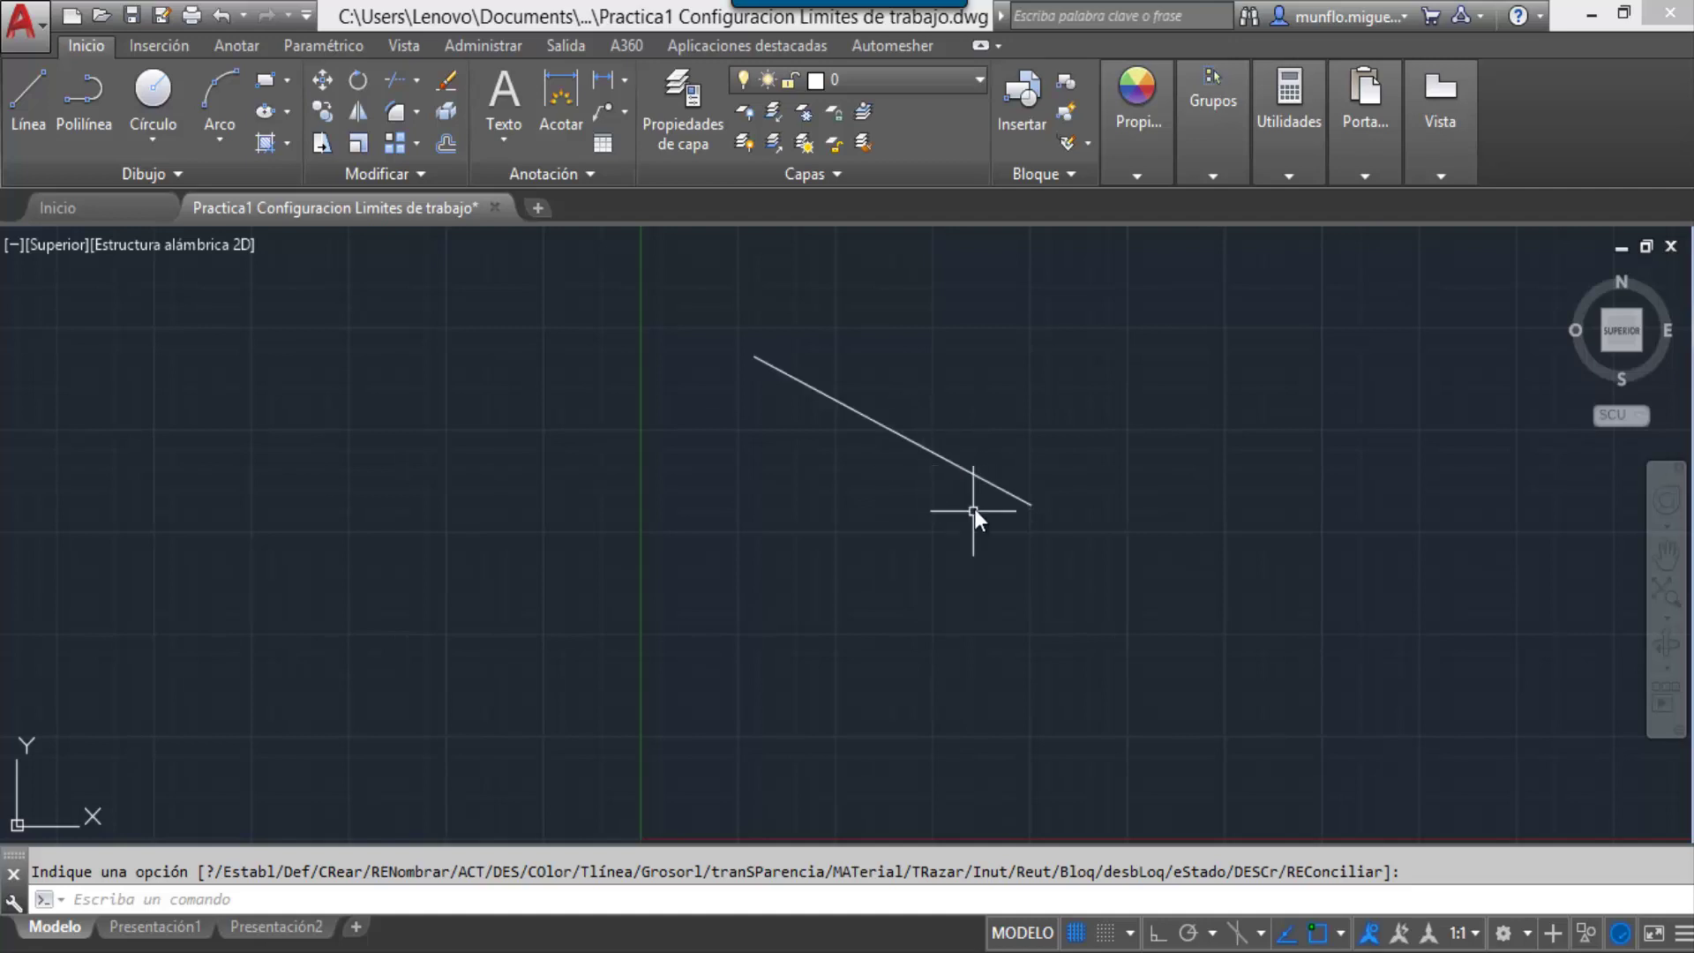
click(956, 464)
key(Delete)
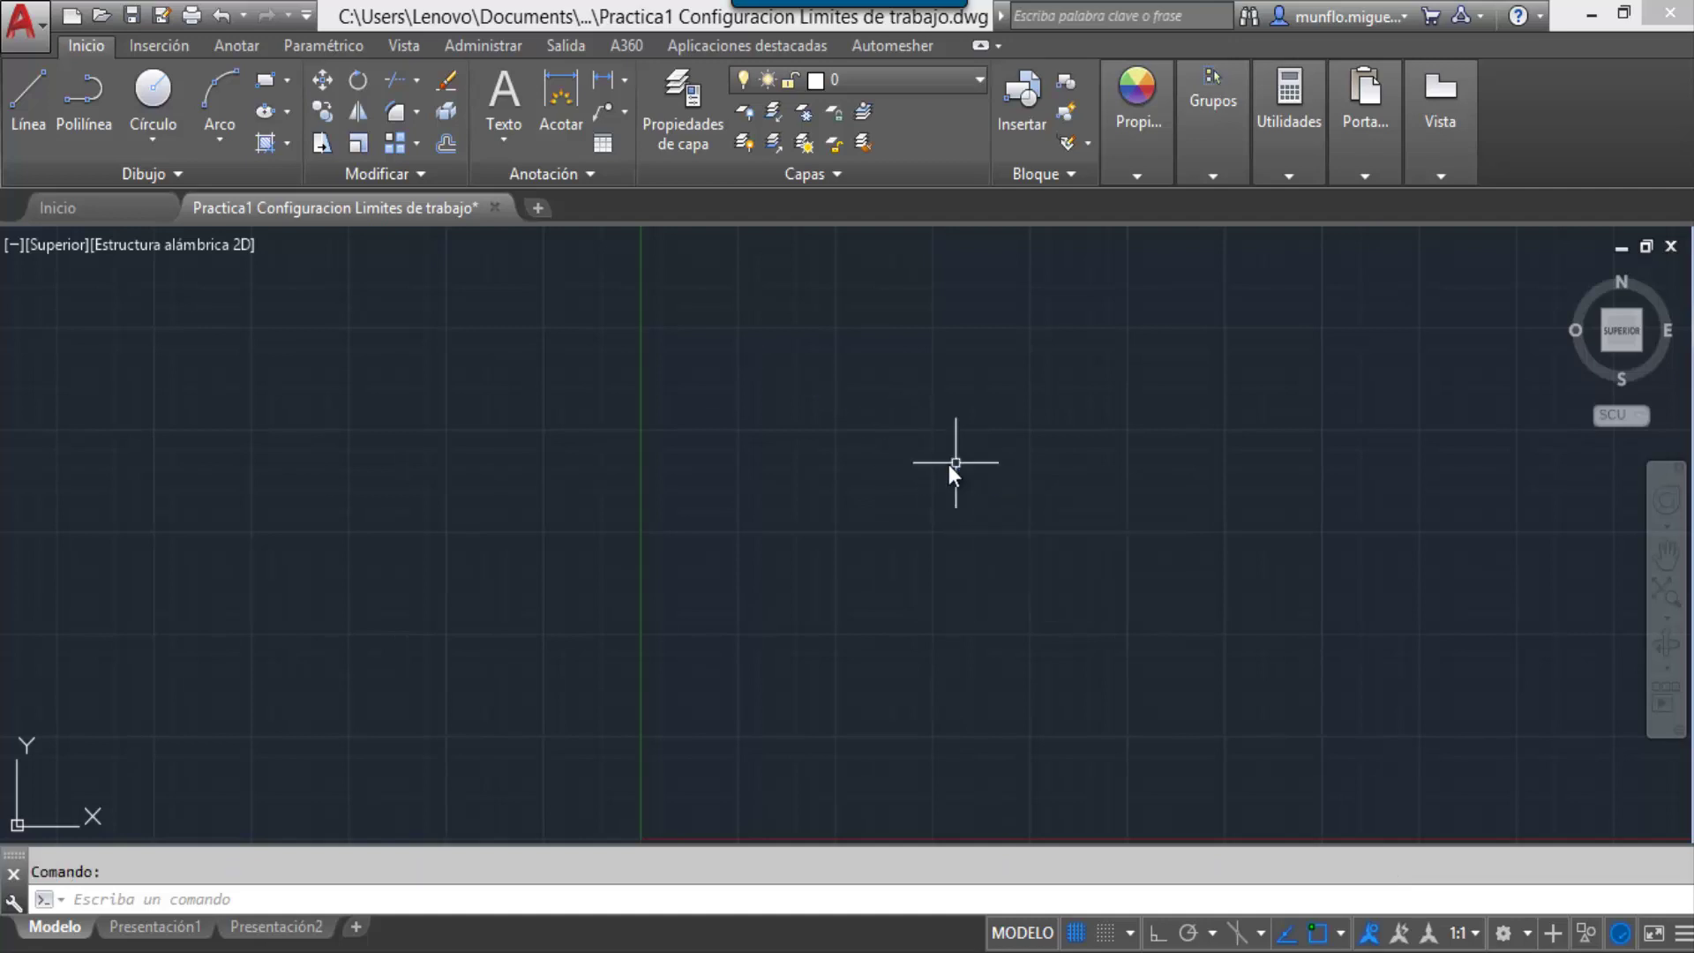
click(978, 80)
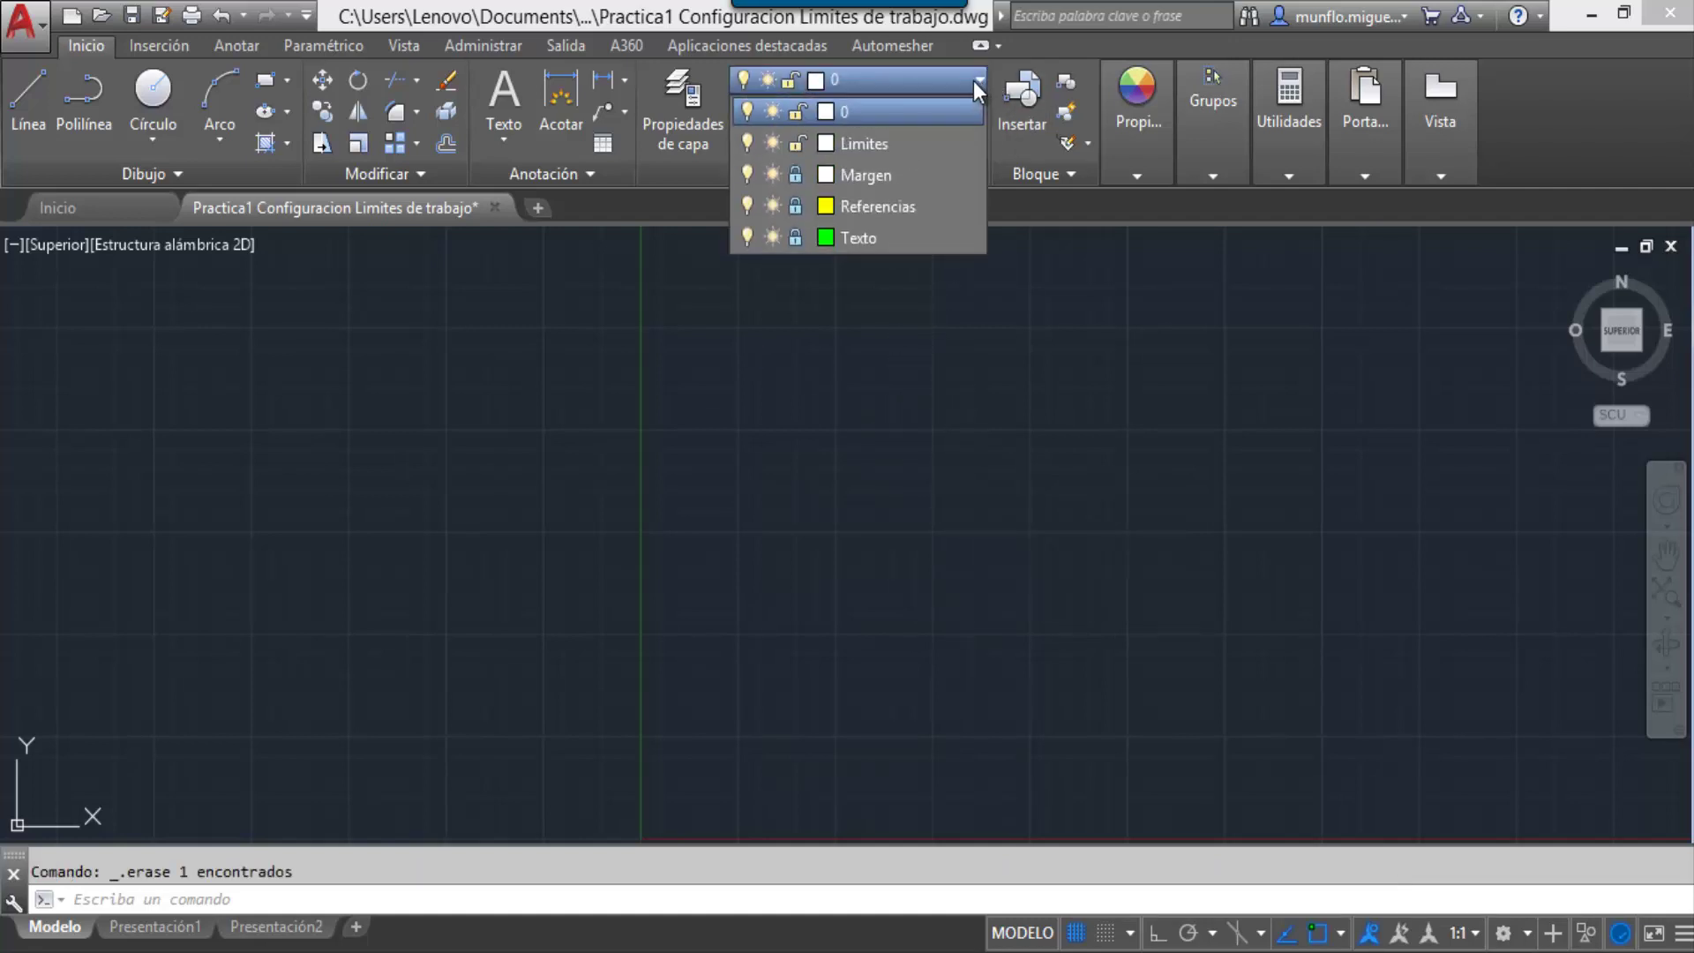
click(796, 110)
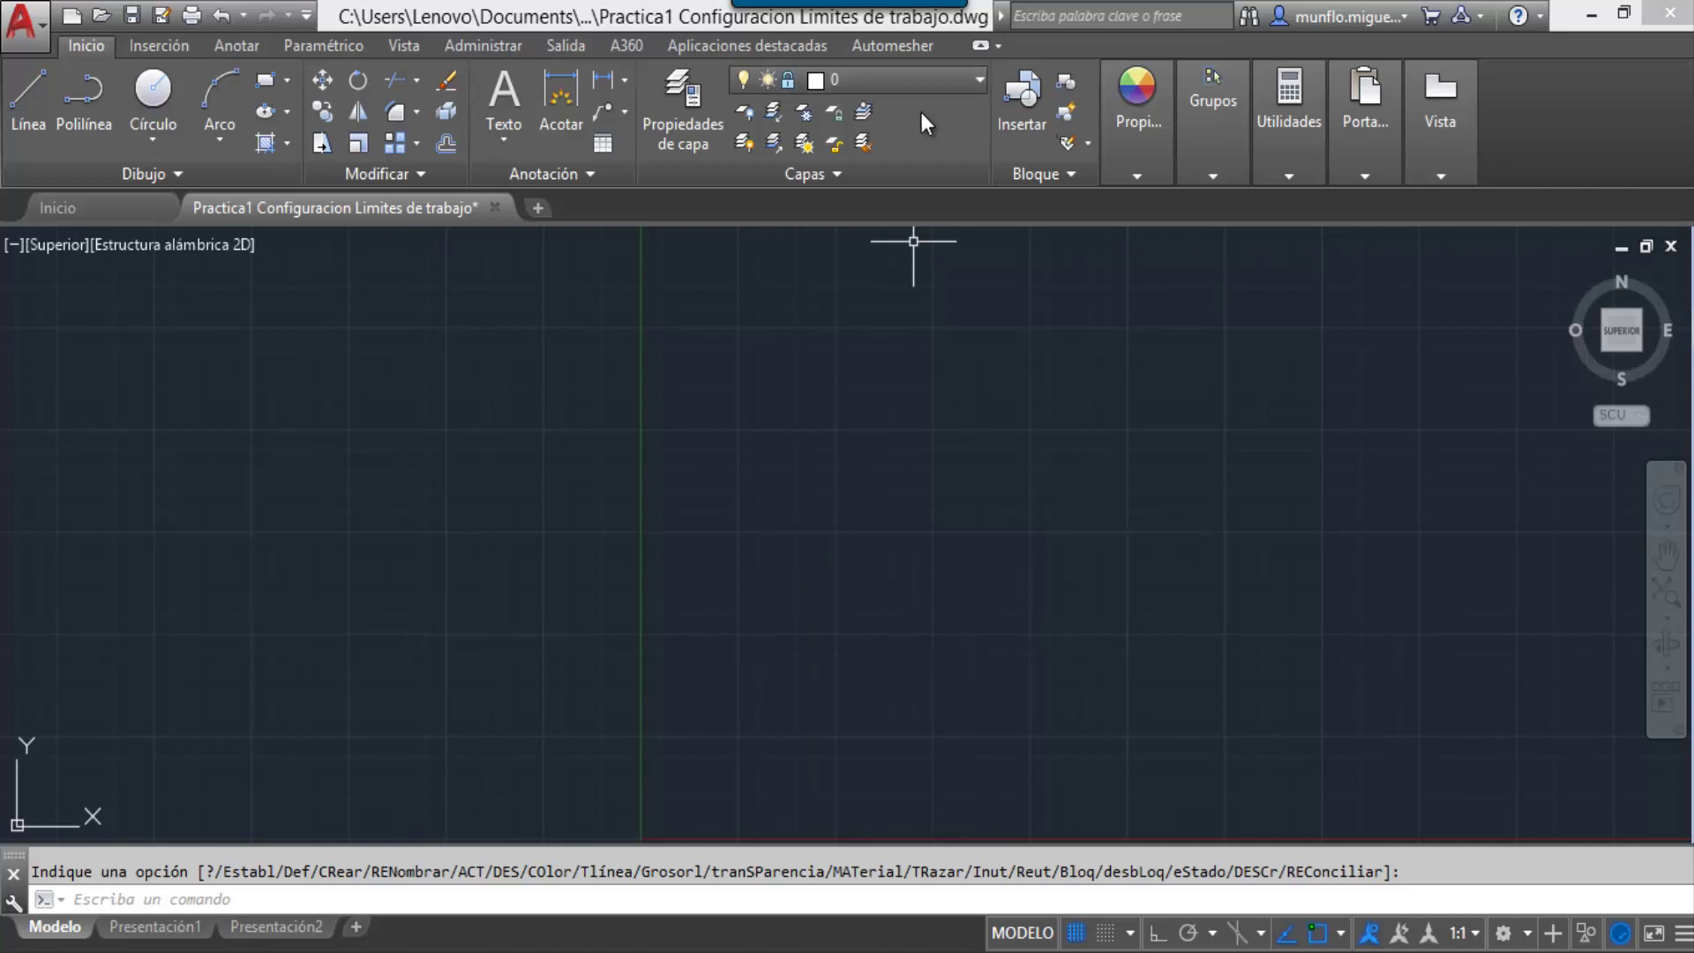
Step: Make Limites the current layer
click(971, 85)
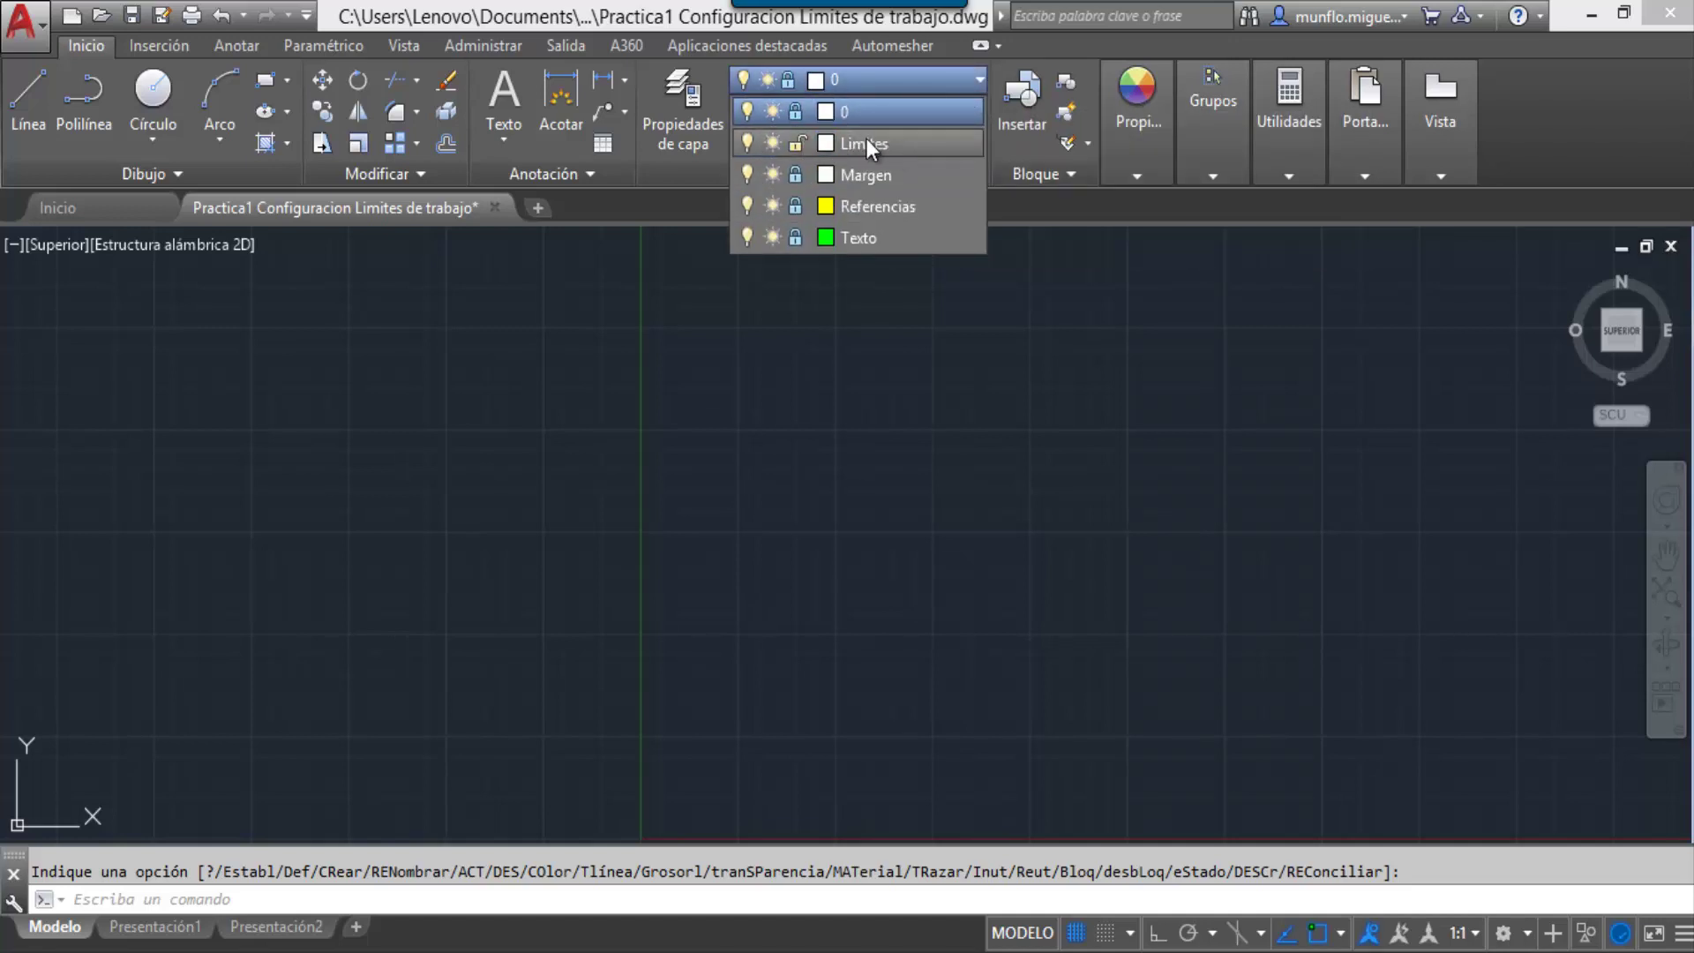
click(889, 144)
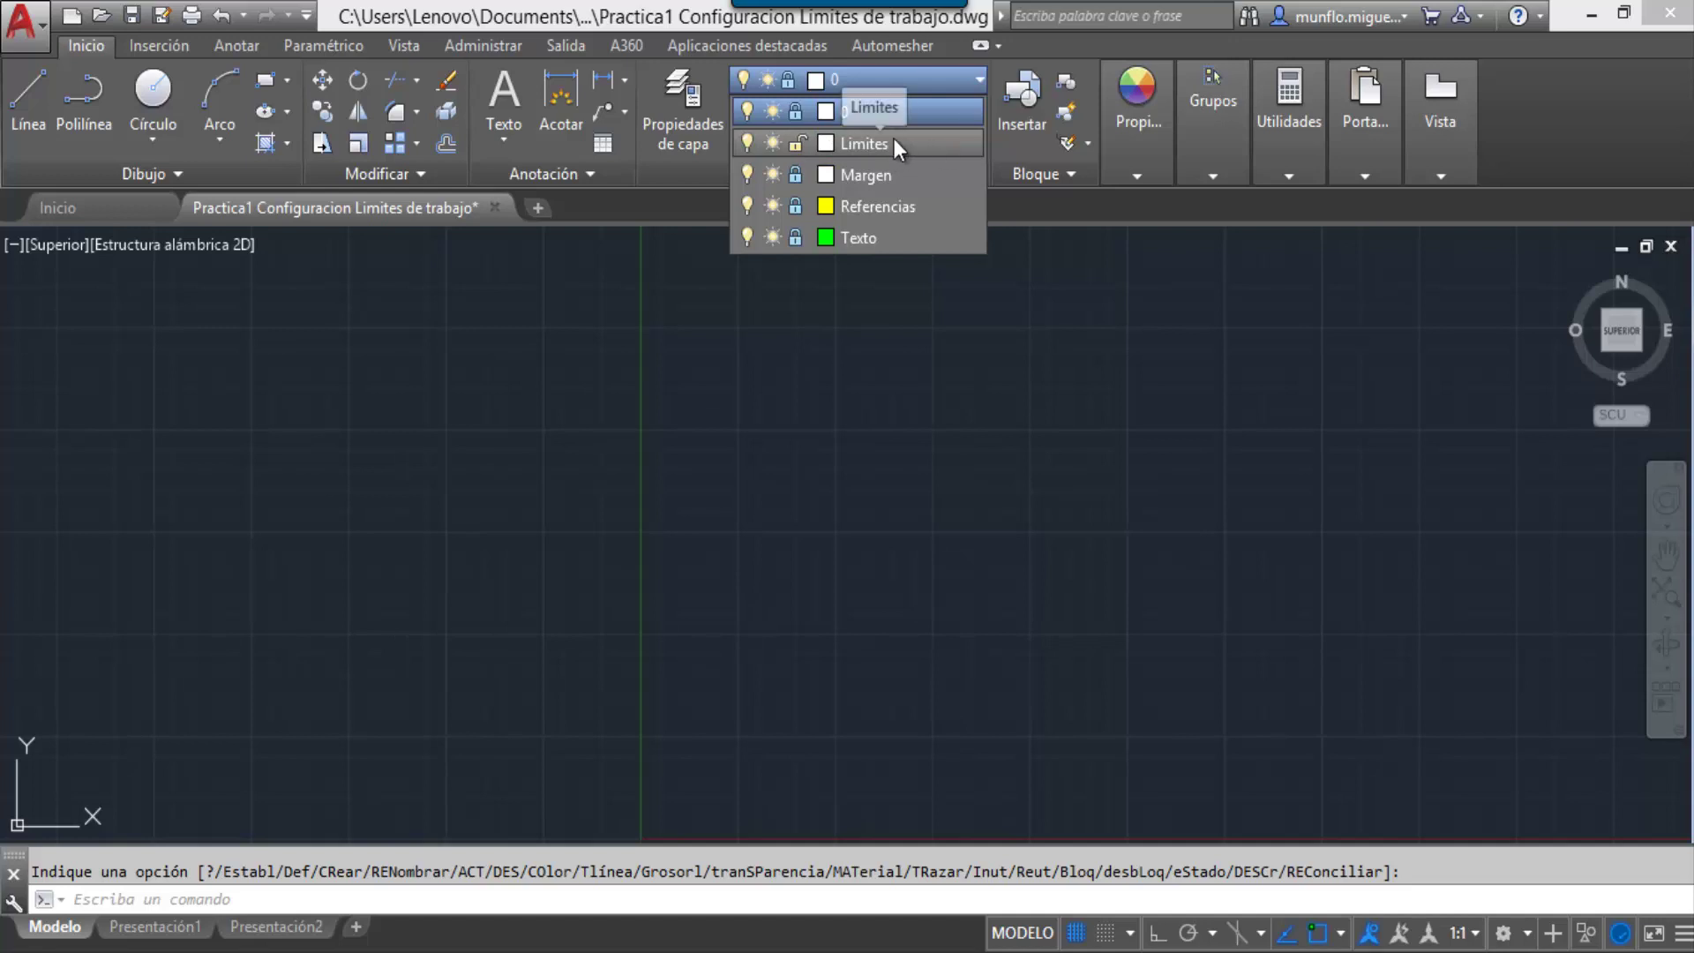
click(924, 475)
click(933, 499)
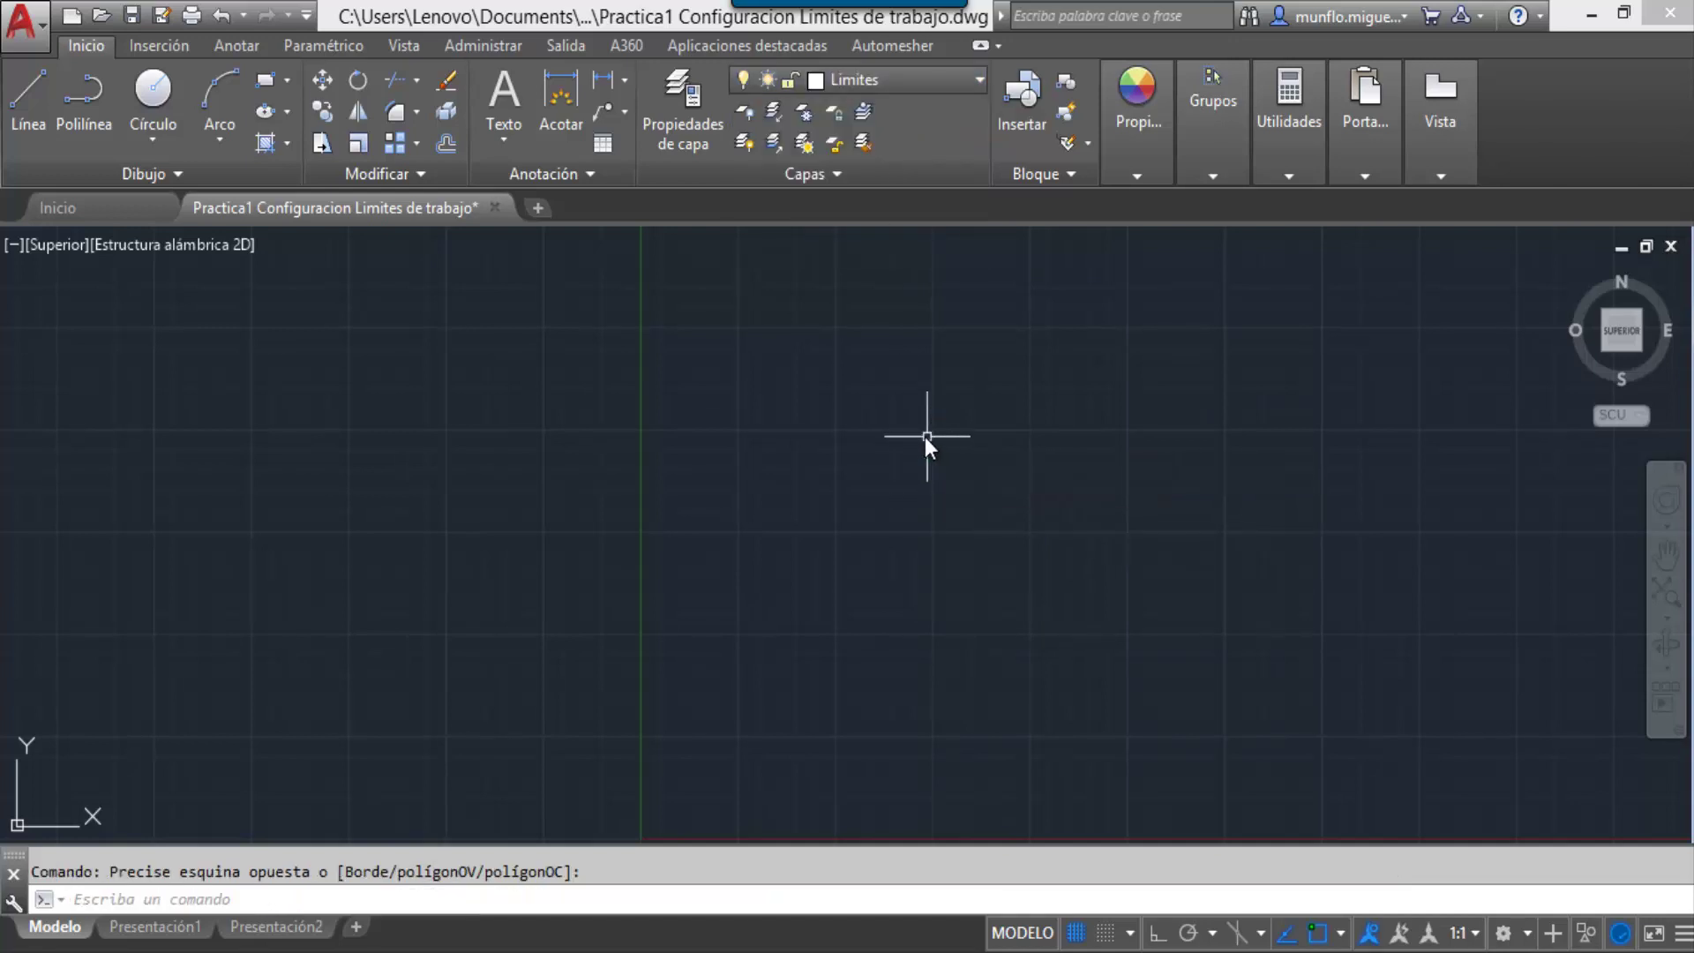
click(977, 79)
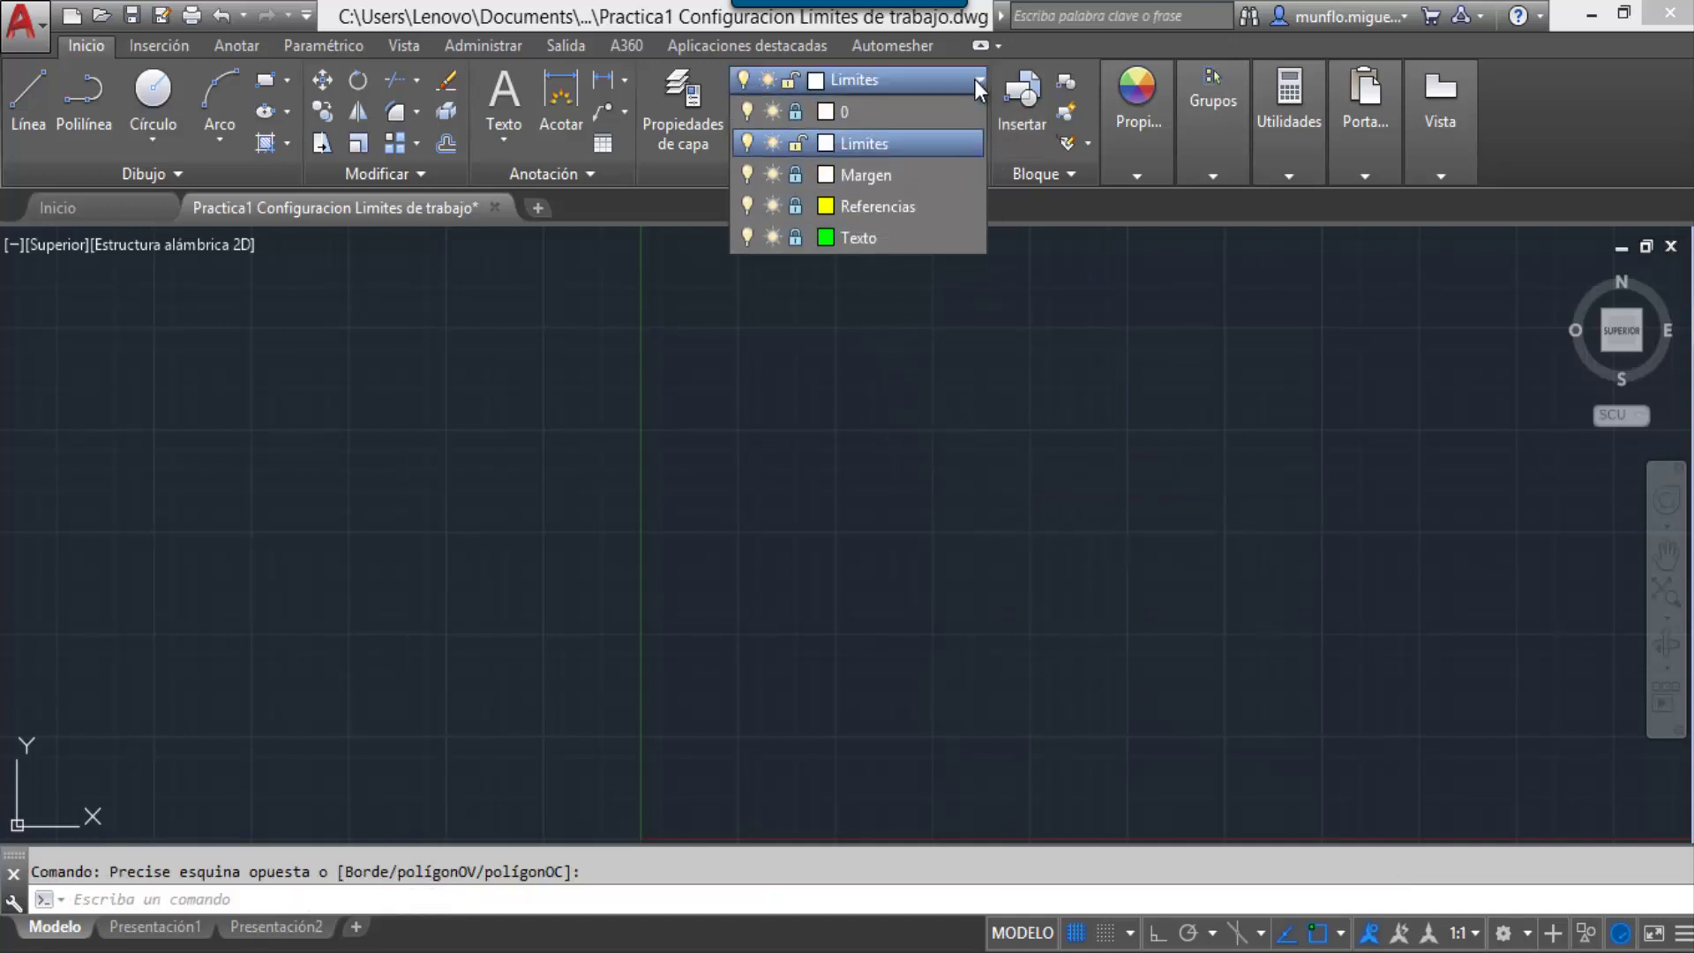
Step: Switch the current layer in turn to Margen, Referencias, Texto and 0, and return to Limites
click(882, 177)
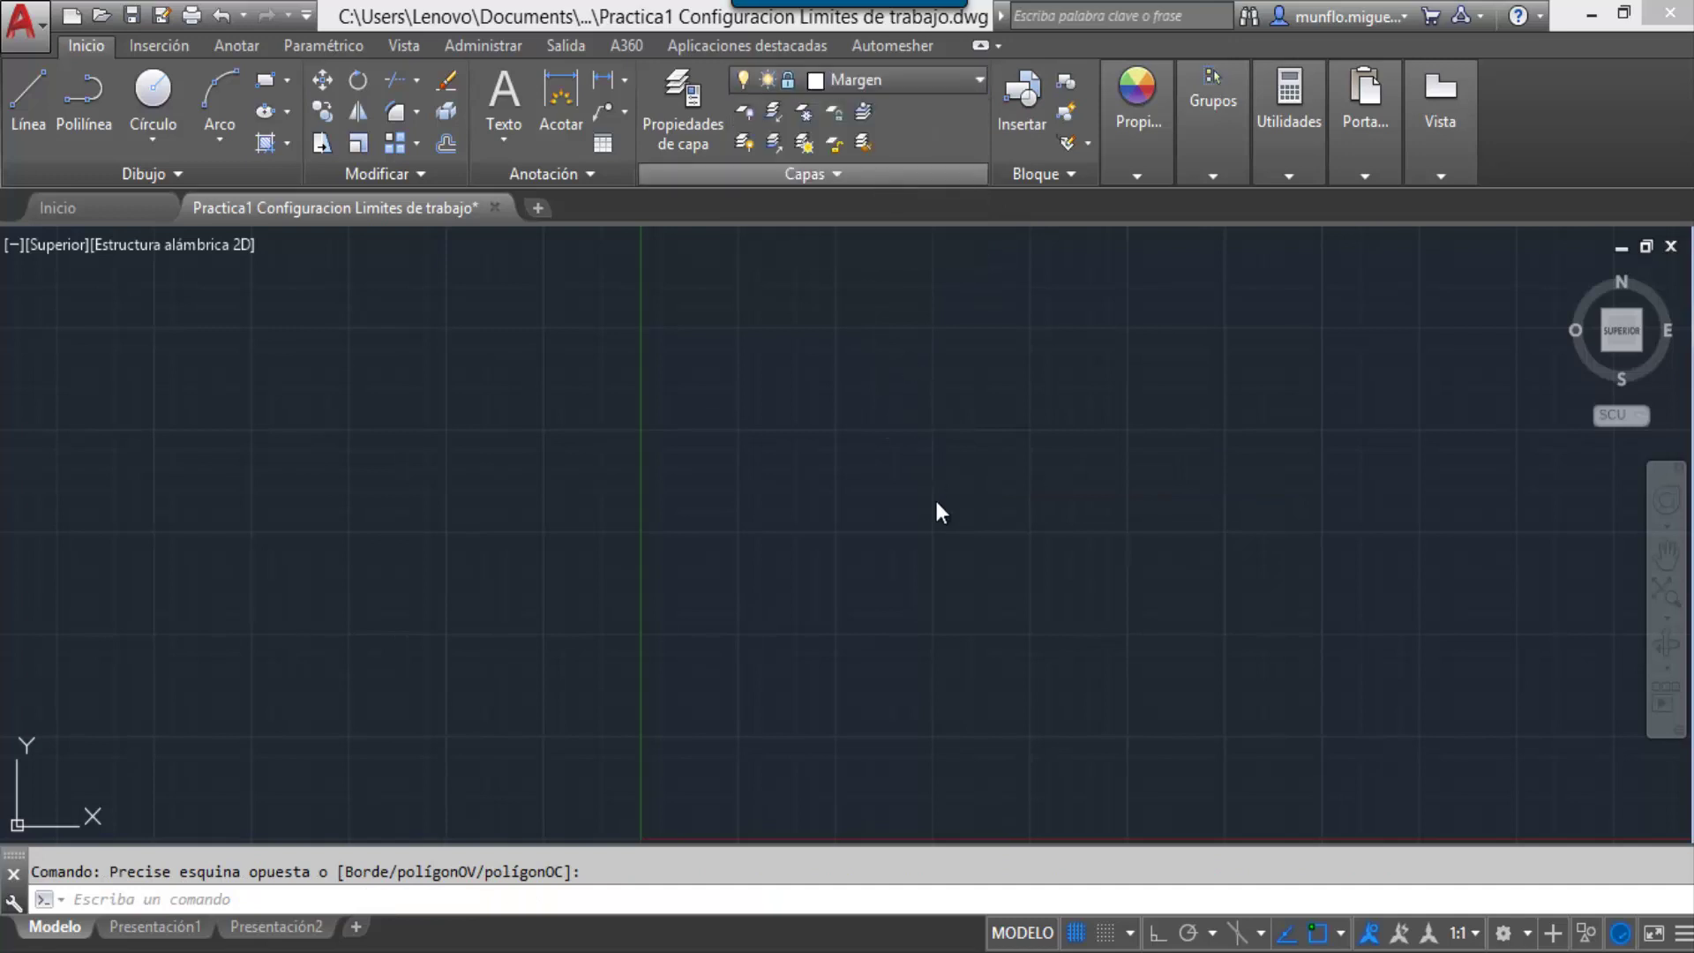
click(979, 79)
click(880, 204)
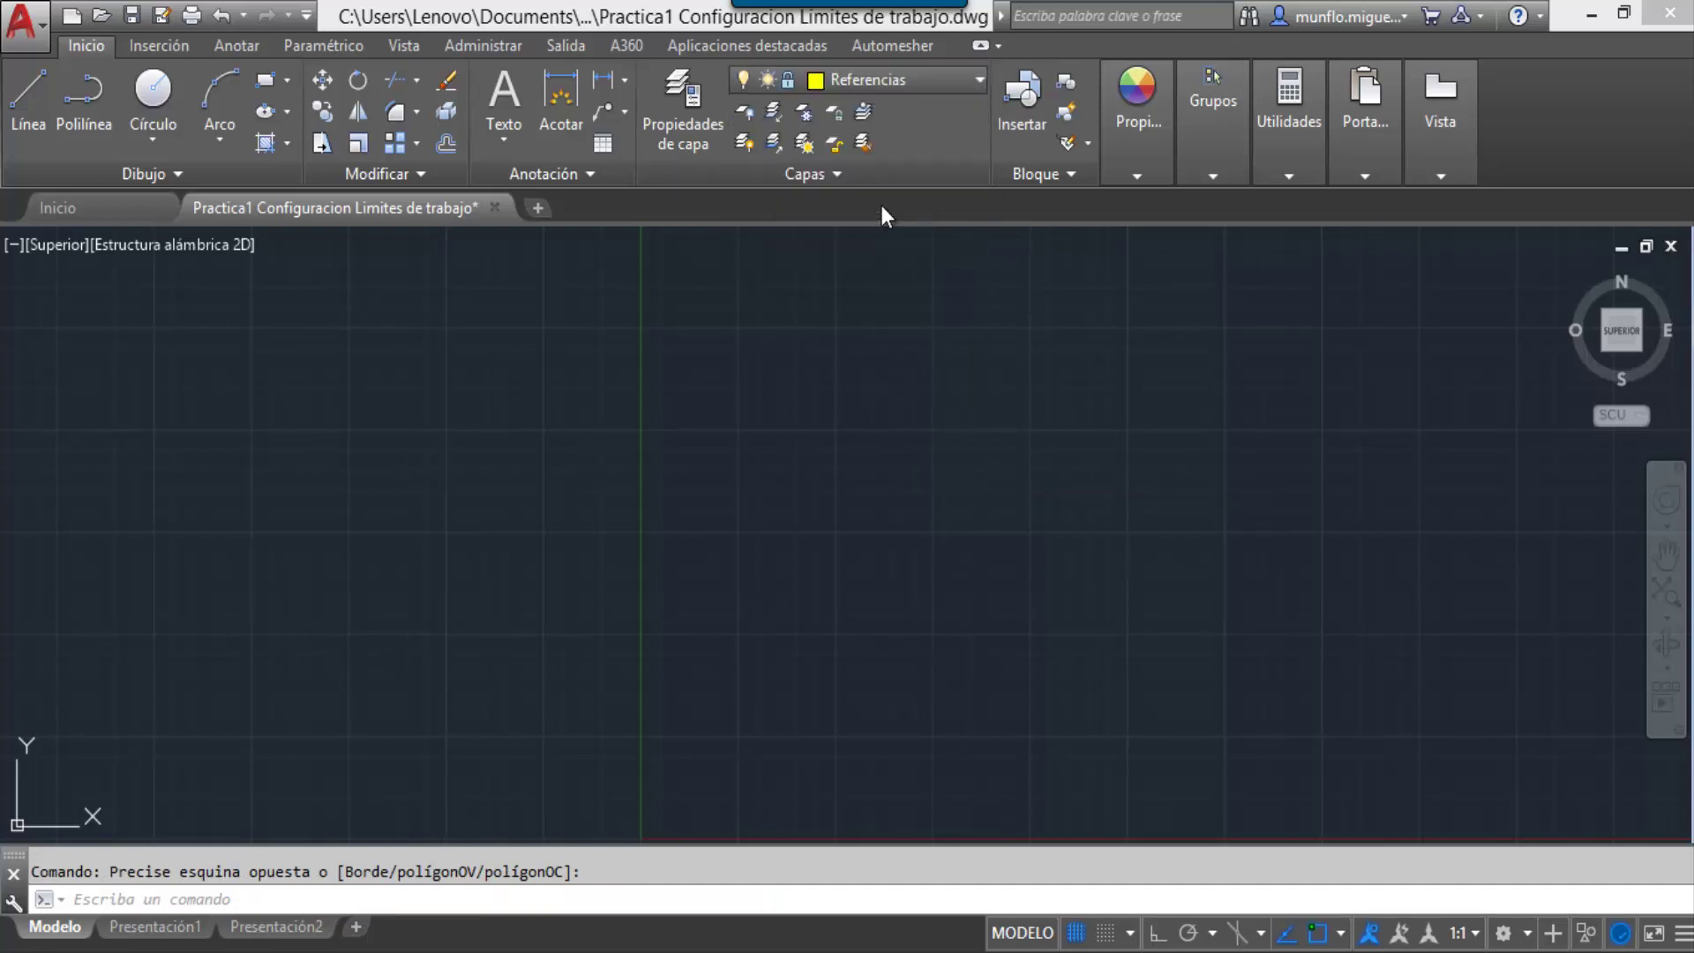
click(974, 78)
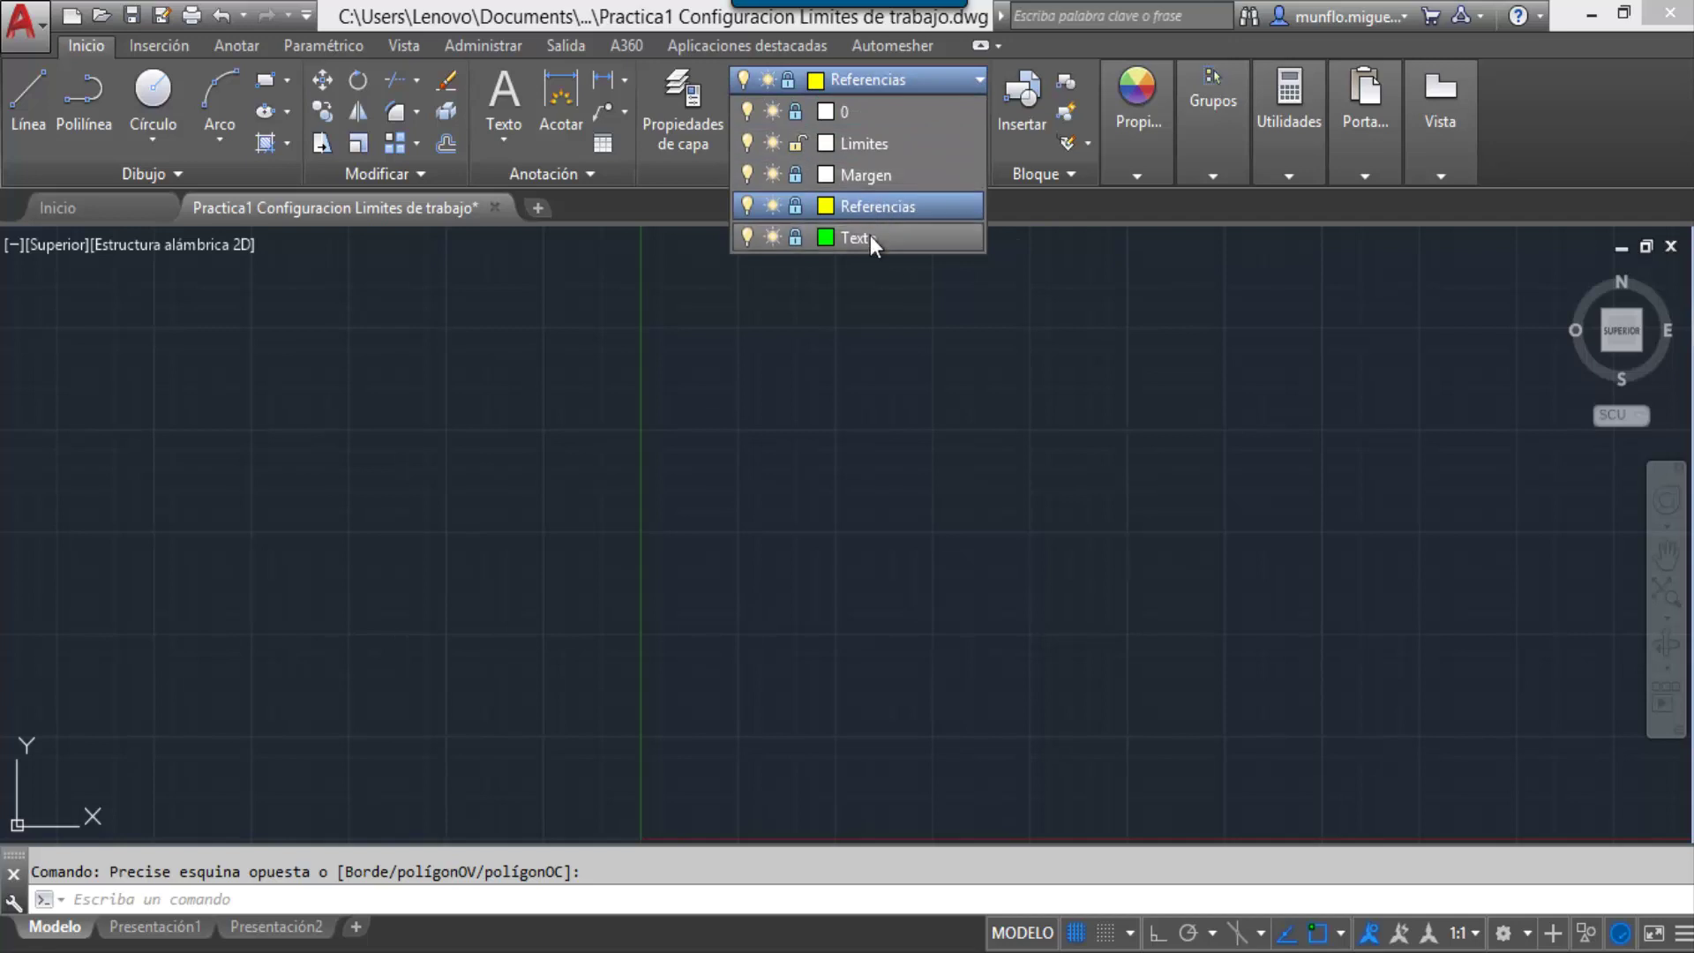
click(870, 236)
click(987, 83)
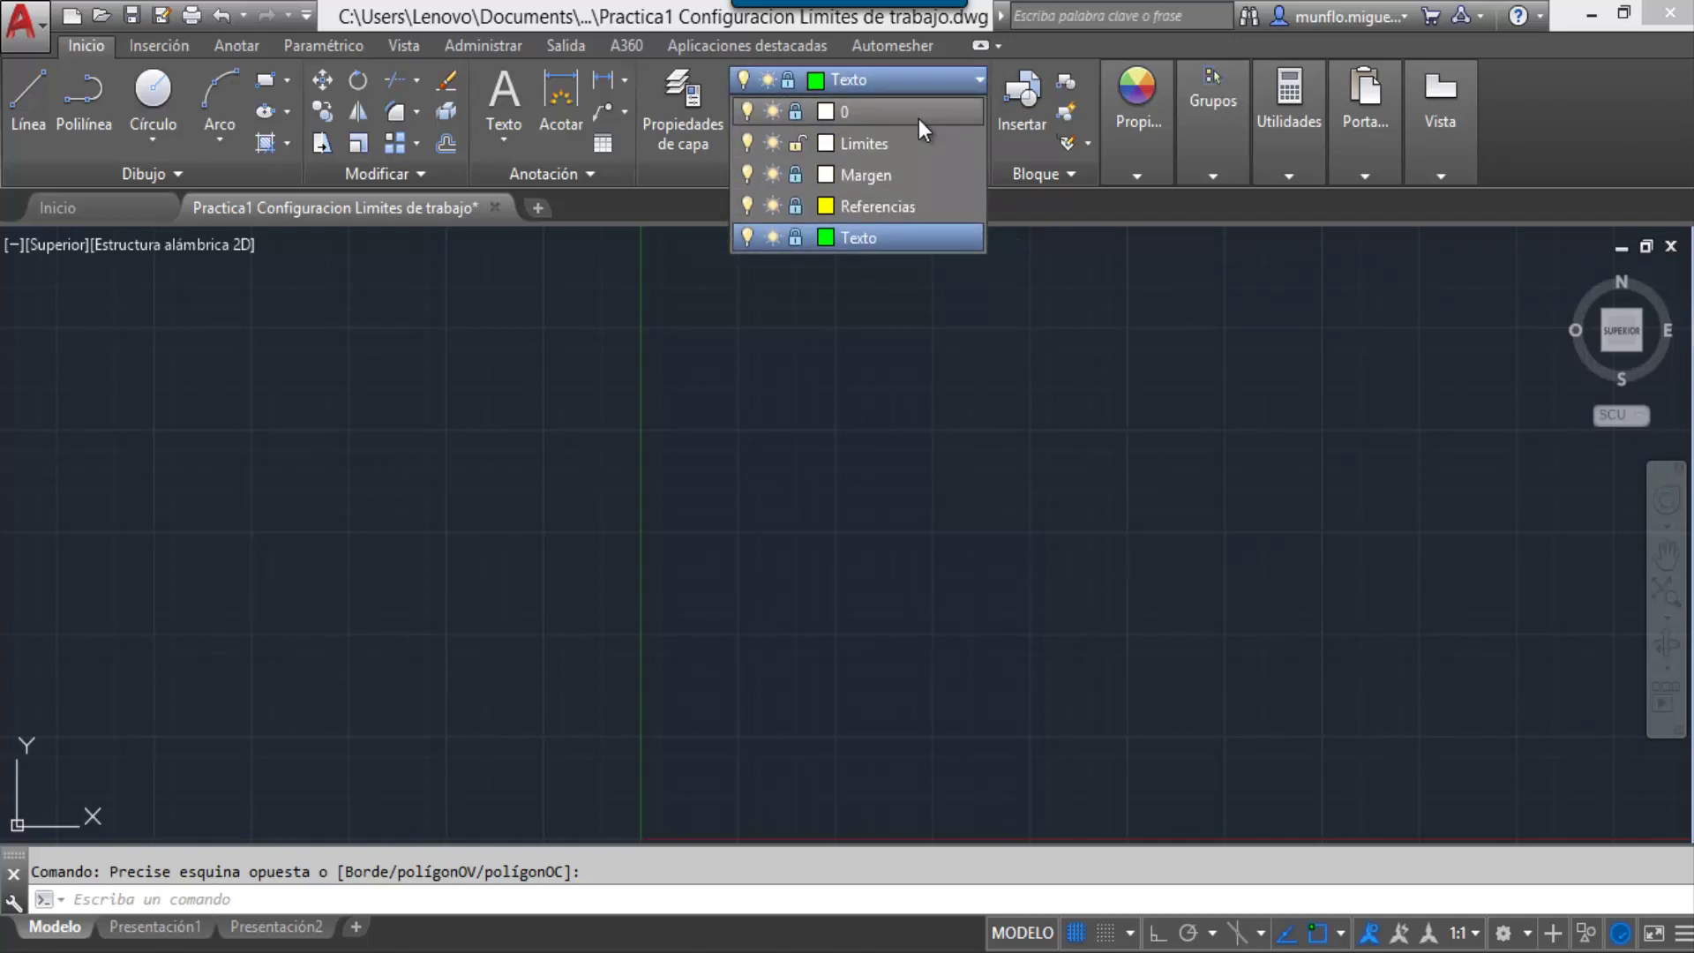
click(918, 118)
click(957, 80)
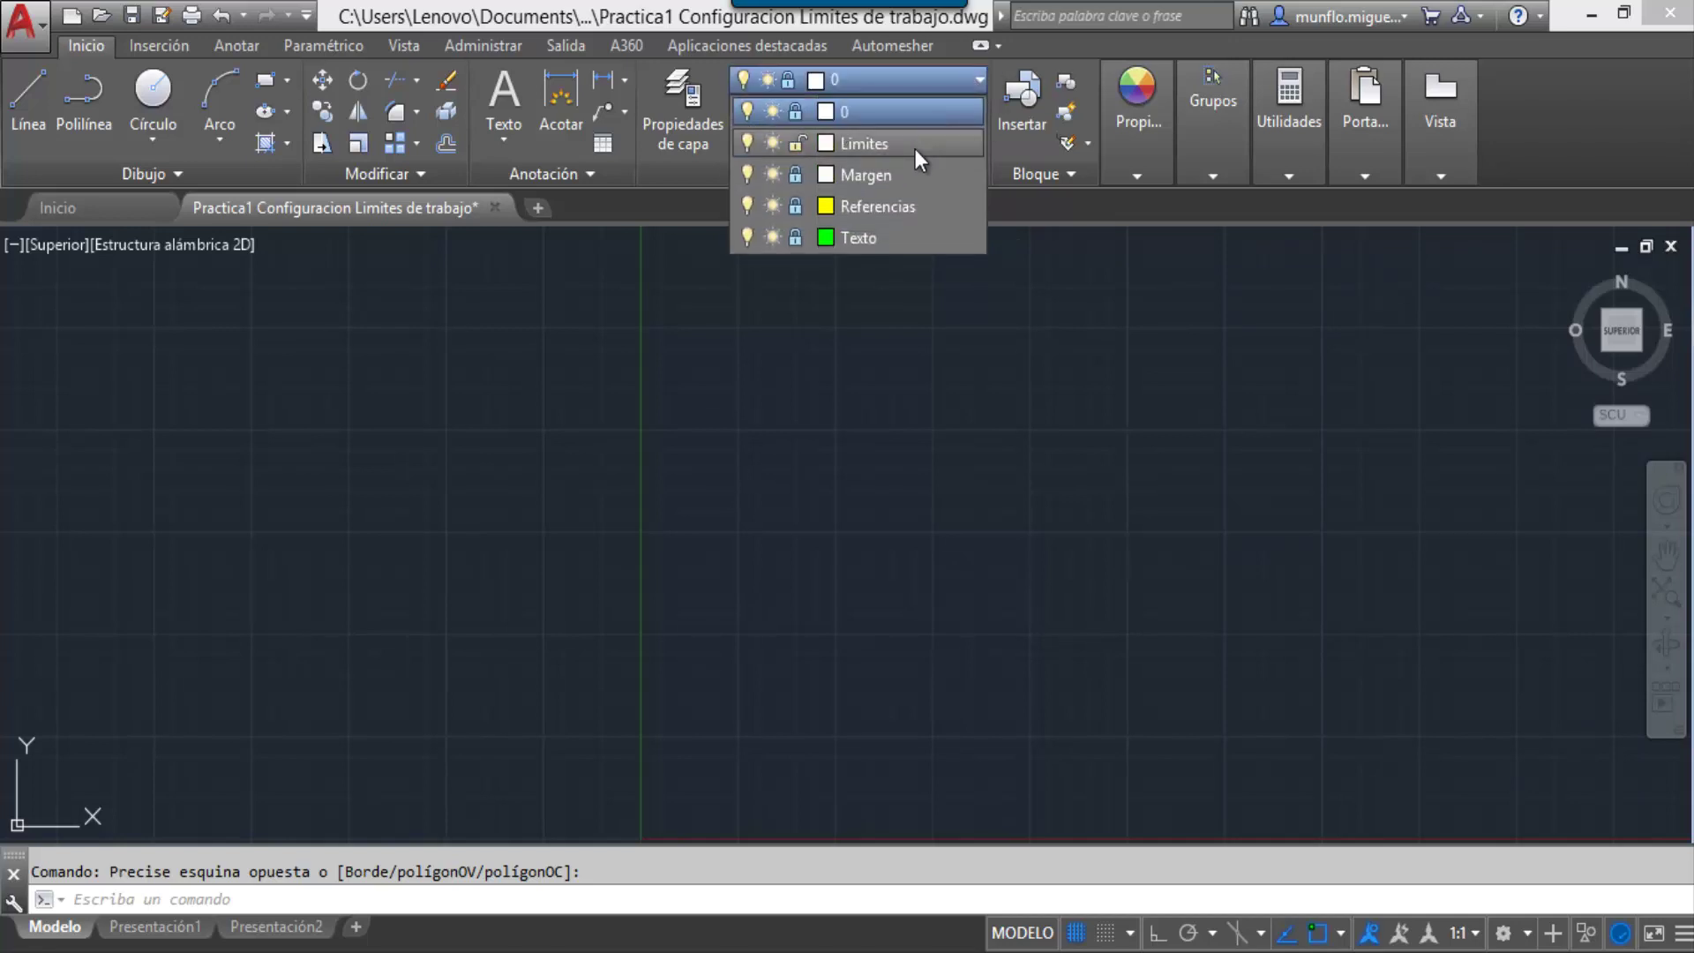
click(915, 150)
click(883, 362)
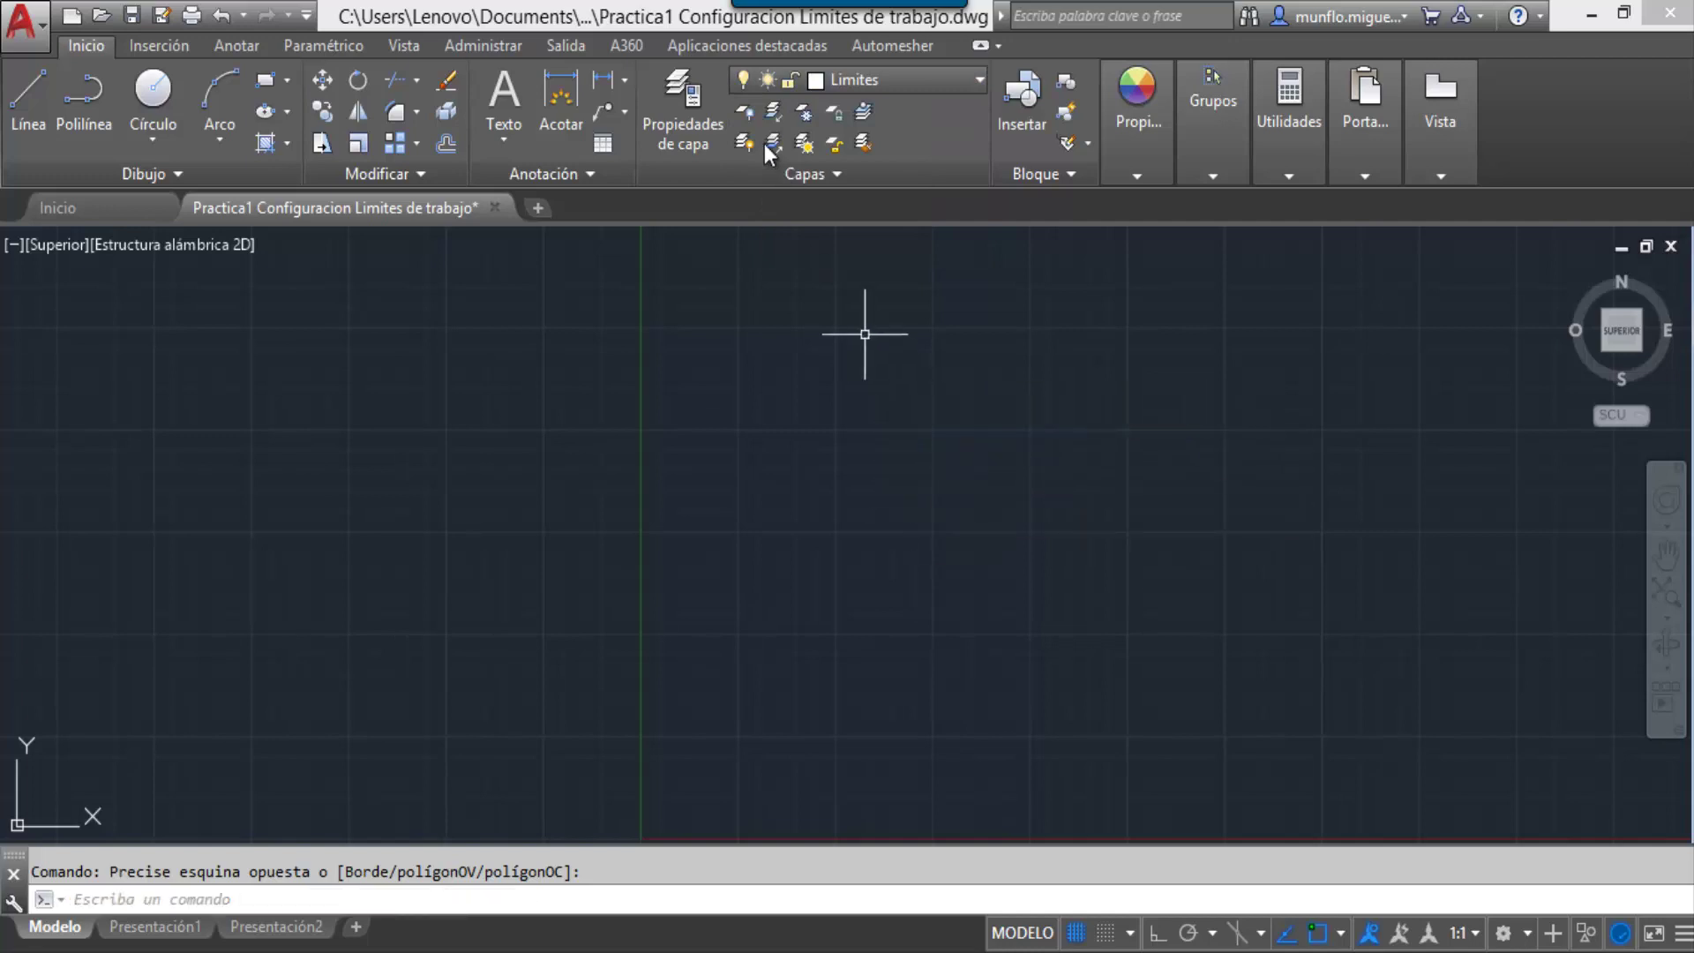